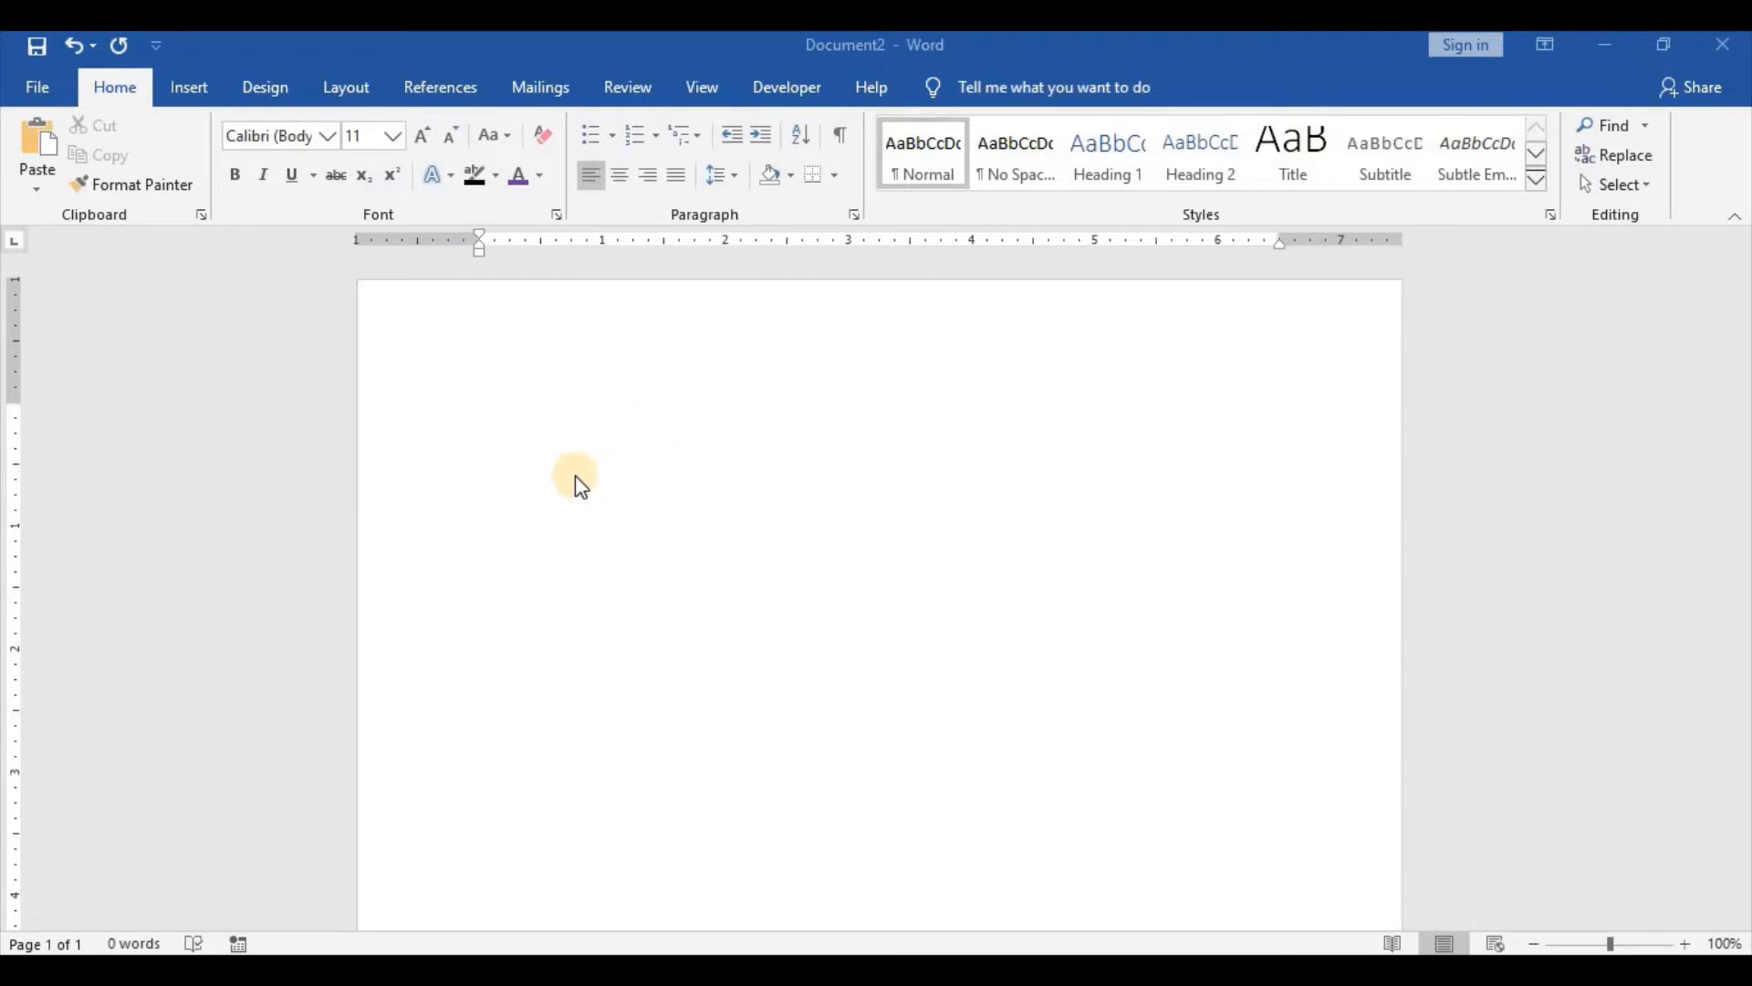
# Enter the text "Welcome to Word Processing" on the first line of the blank document.
pyautogui.click(567, 446)
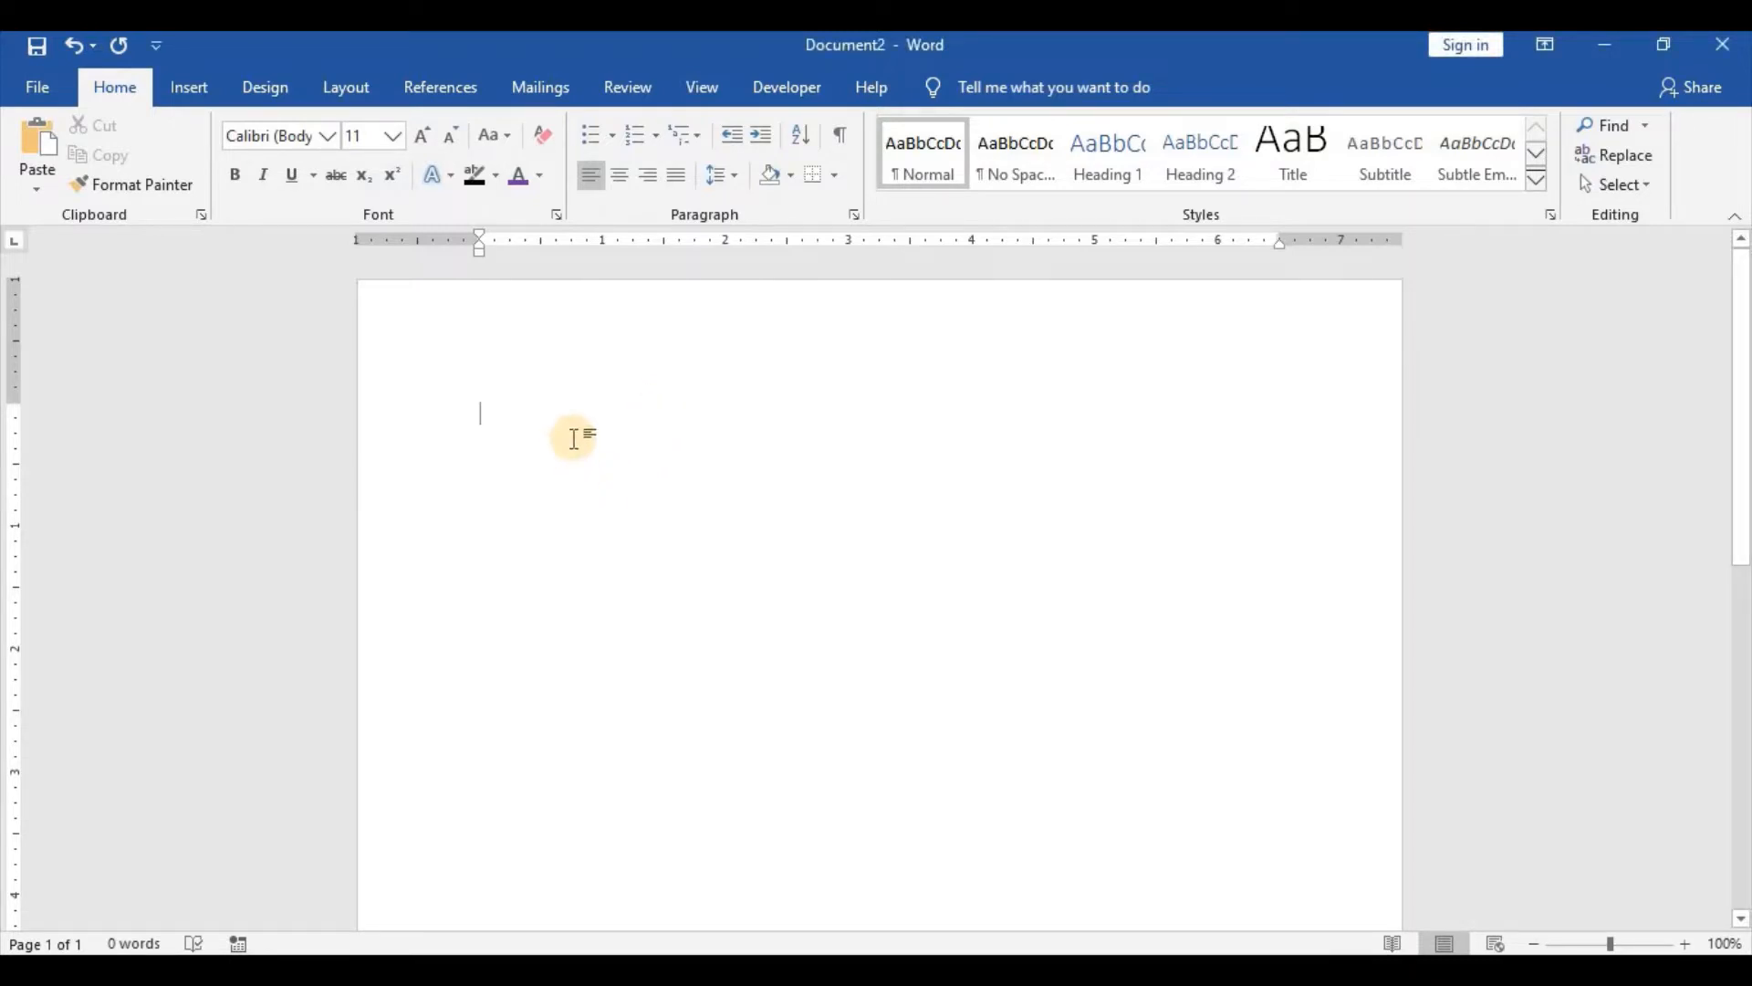
pyautogui.write('Welc')
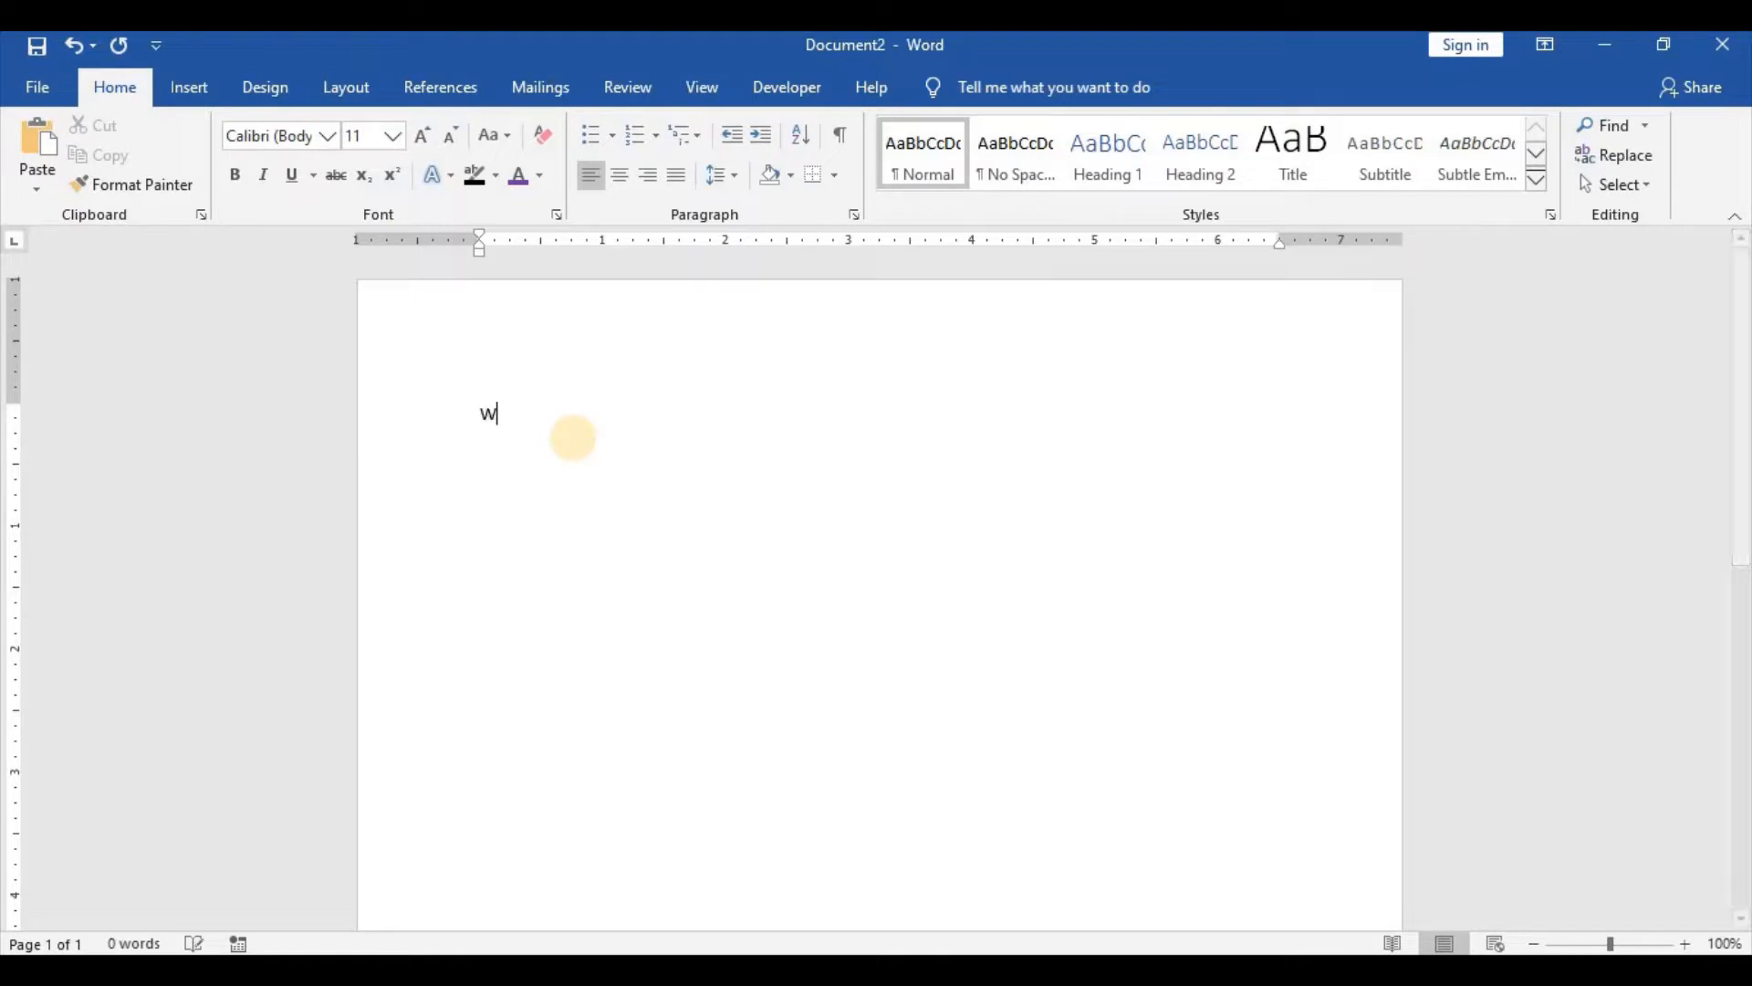
pyautogui.press('BackSpace')
pyautogui.press('BackSpace')
pyautogui.write('lcome t')
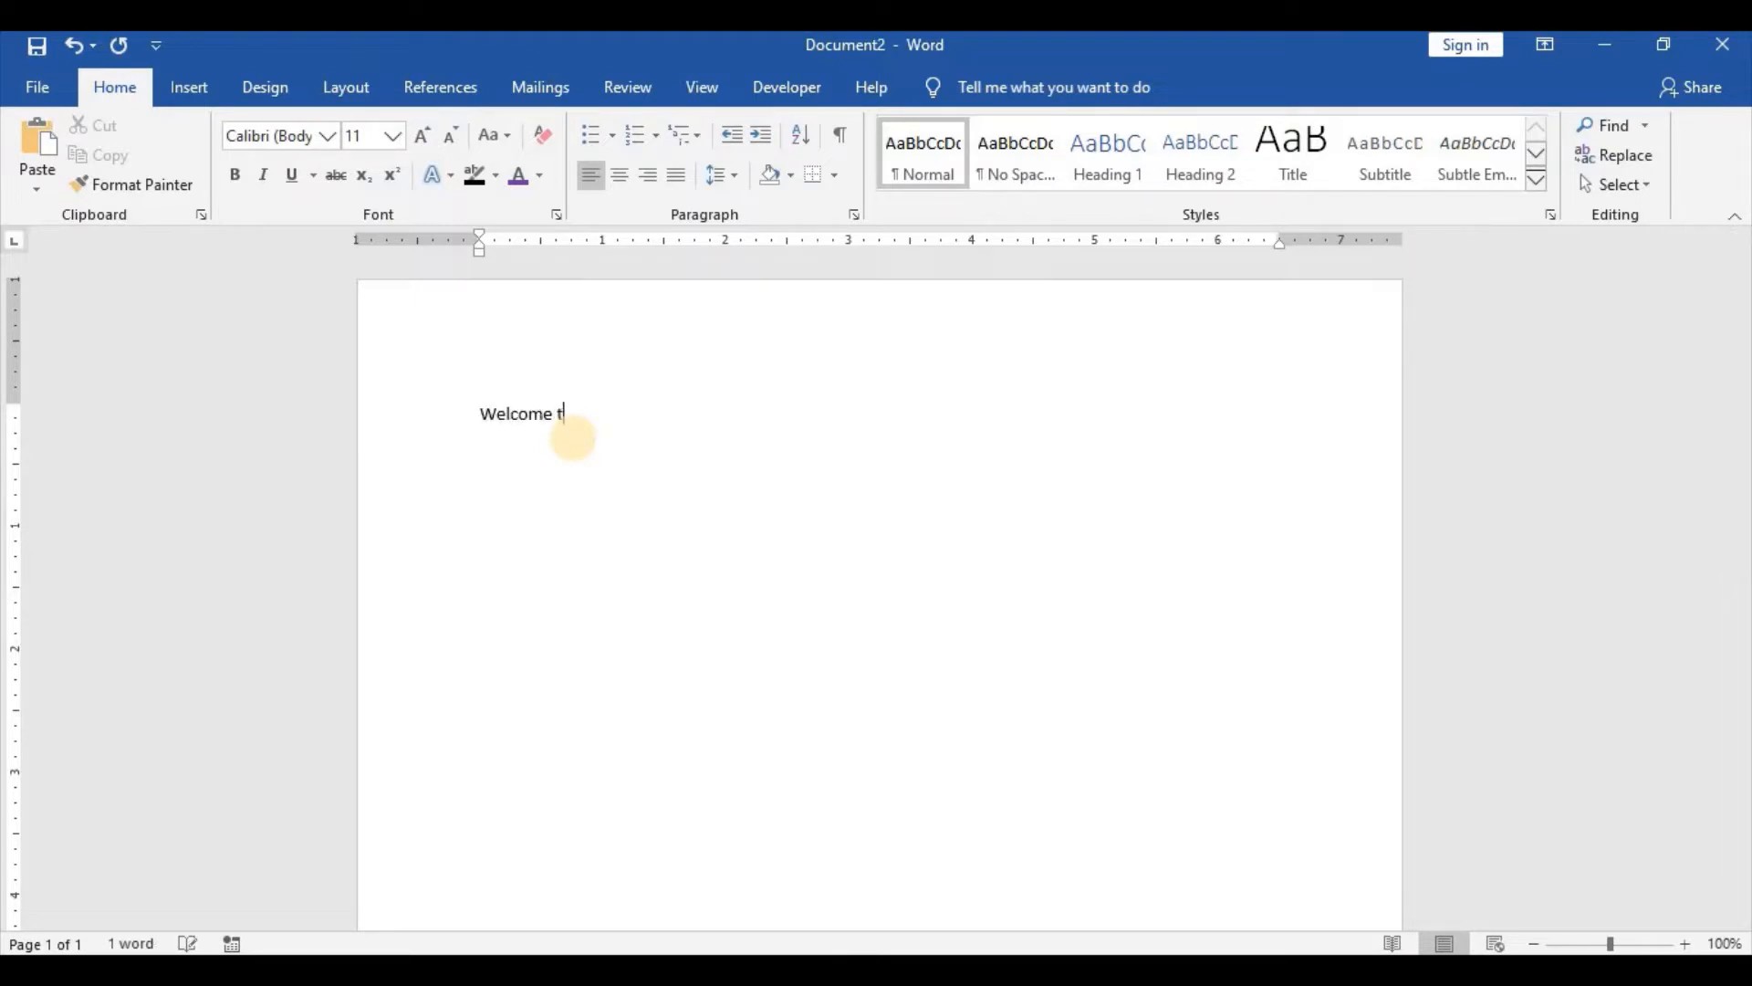
pyautogui.write('o Word Processing')
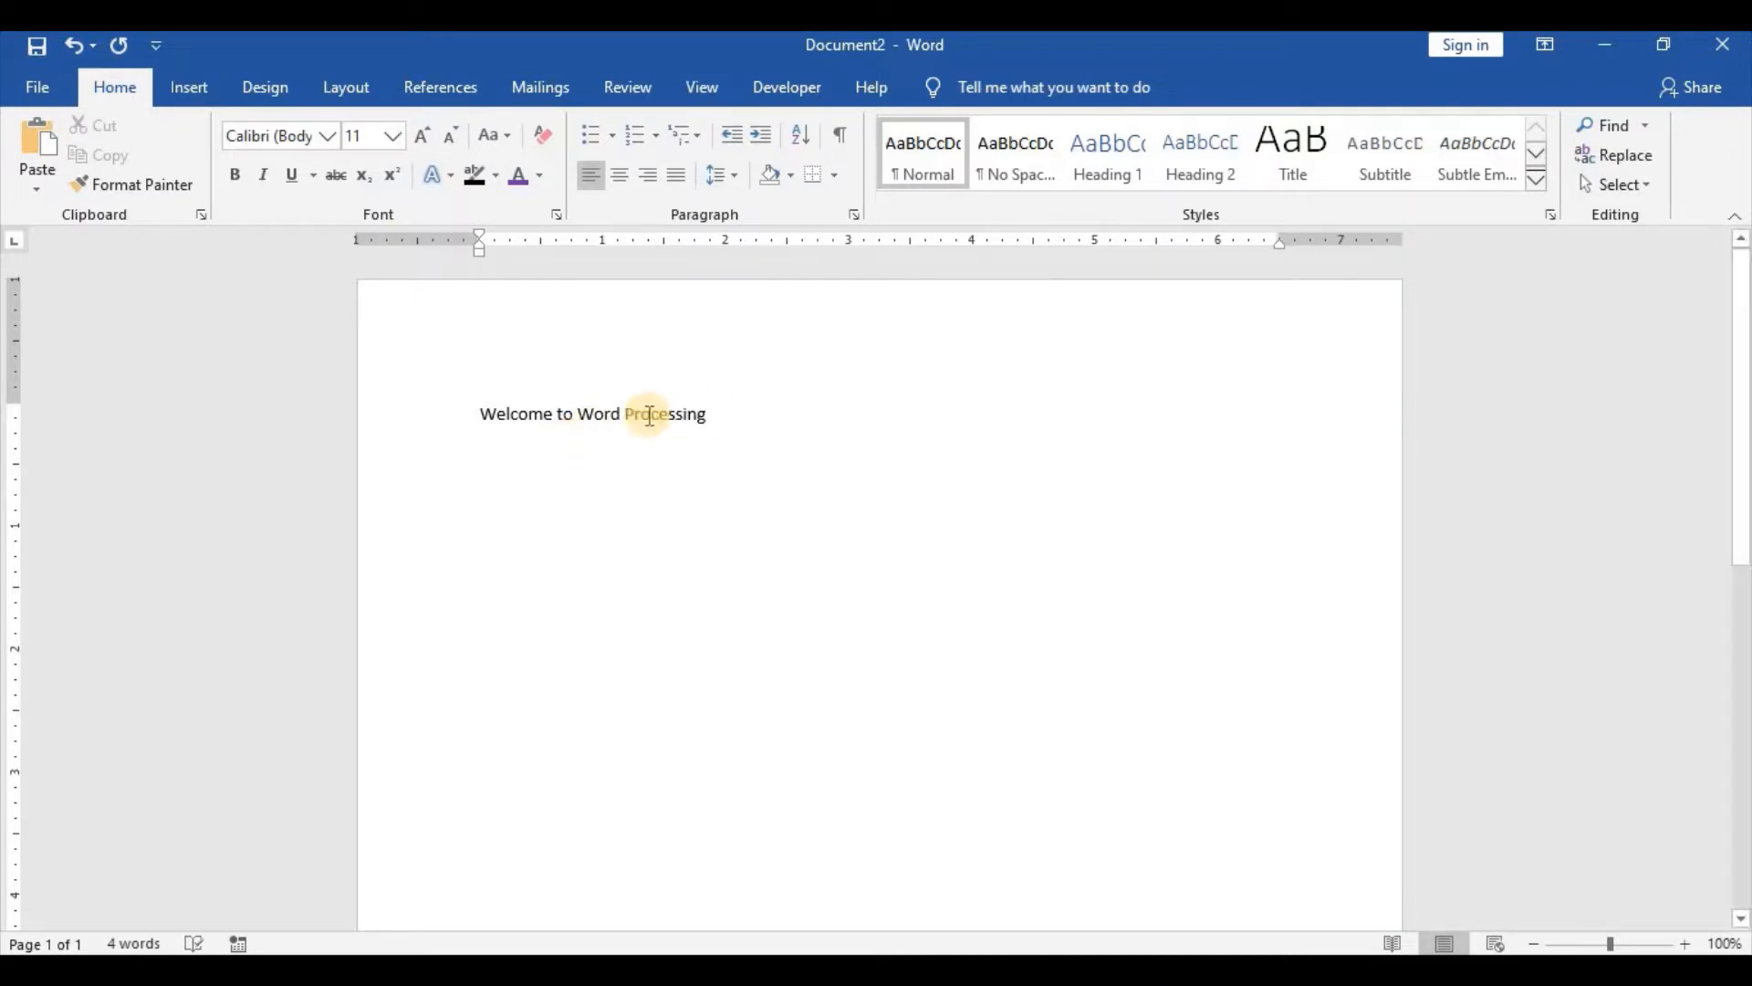
# Change the font of the whole "Welcome to Word Processing" line to Descendants.
pyautogui.moveTo(475, 414); pyautogui.dragTo(723, 431)
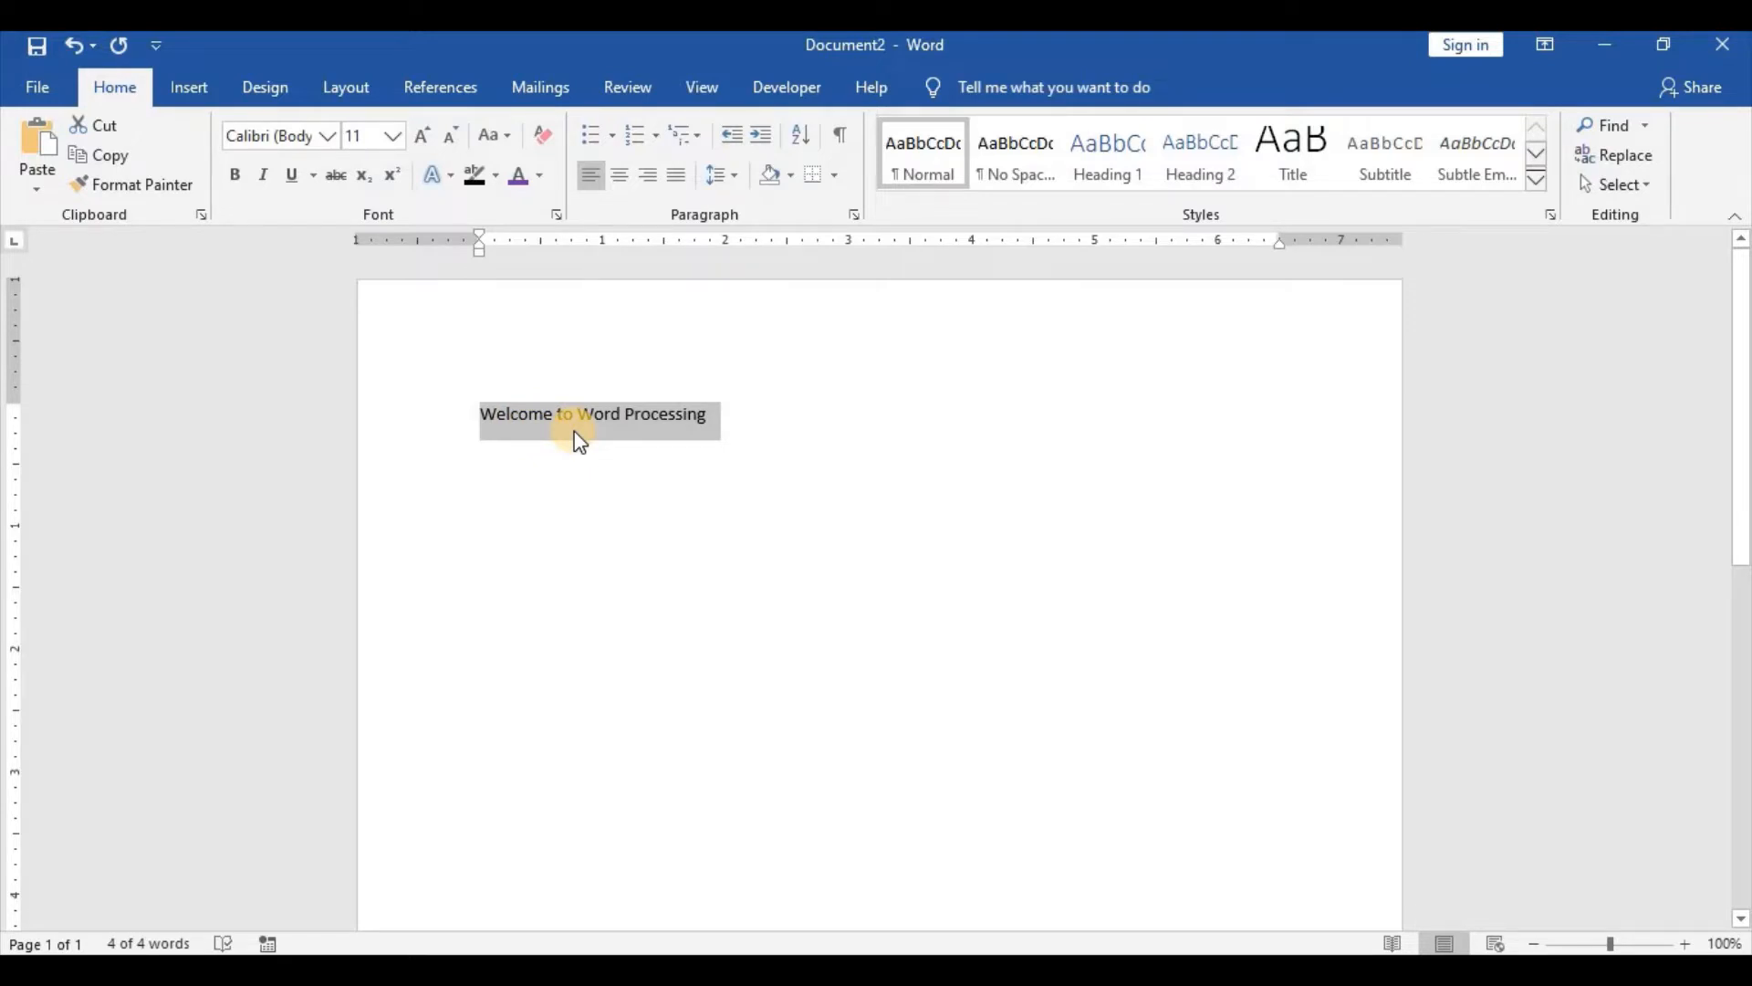
pyautogui.click(328, 138)
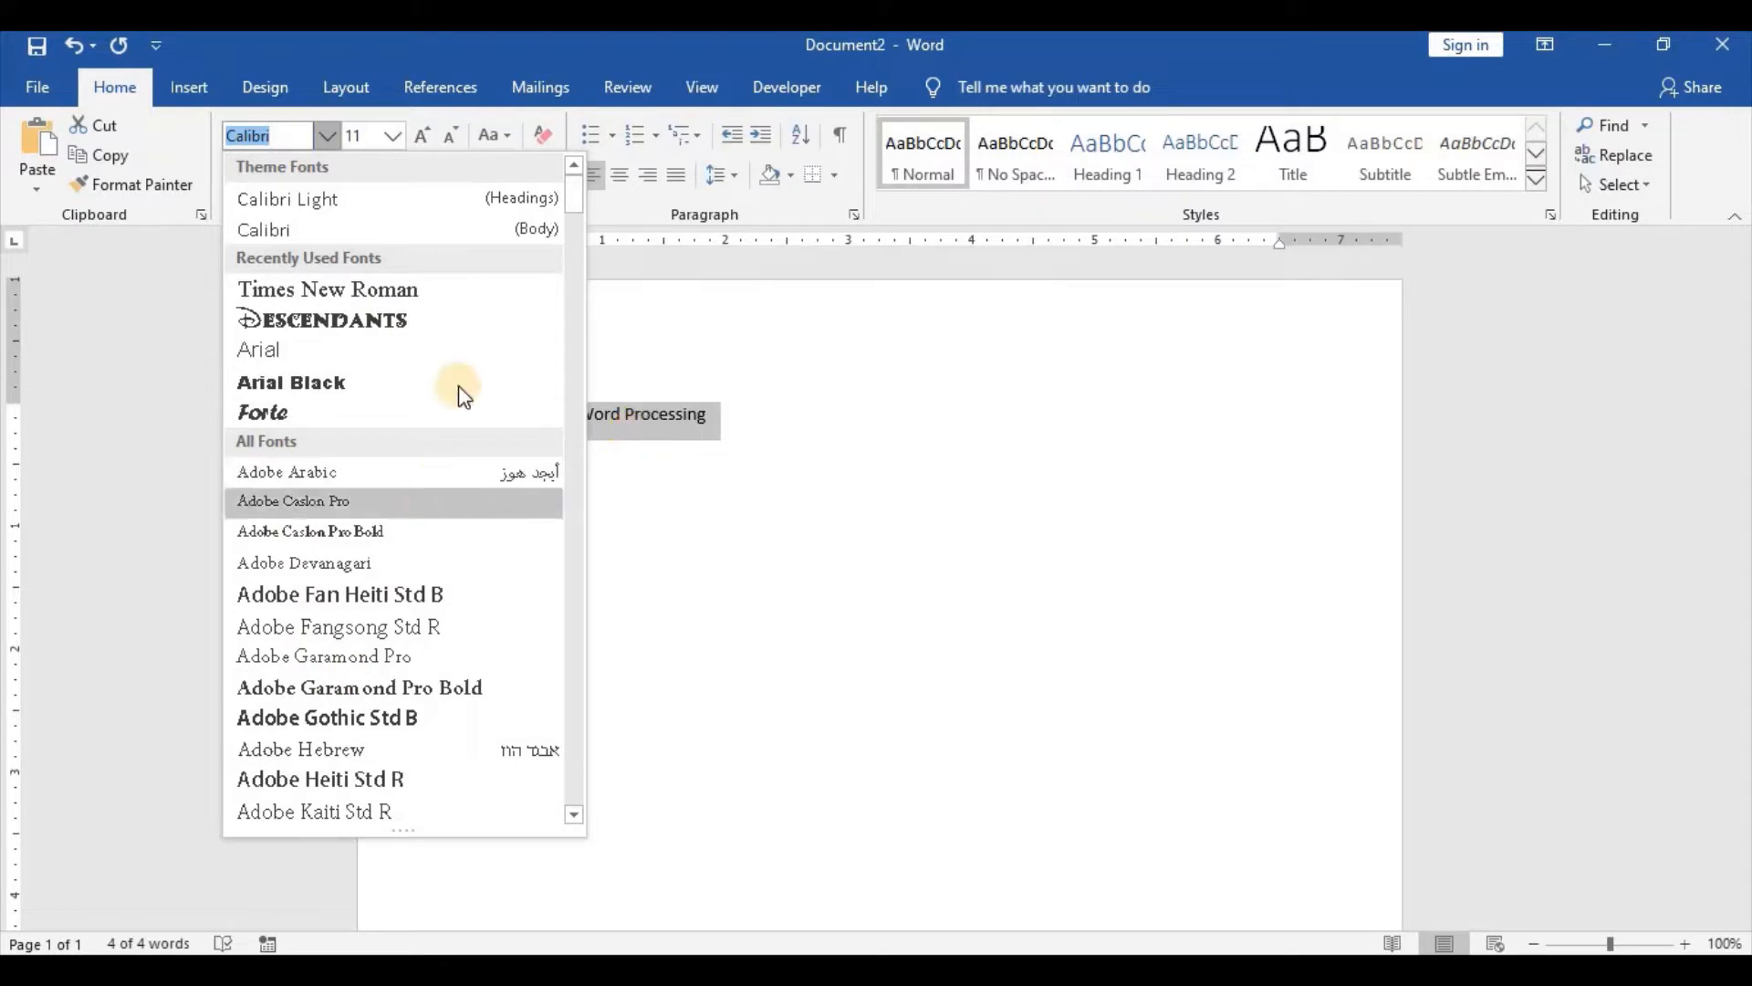
pyautogui.click(323, 327)
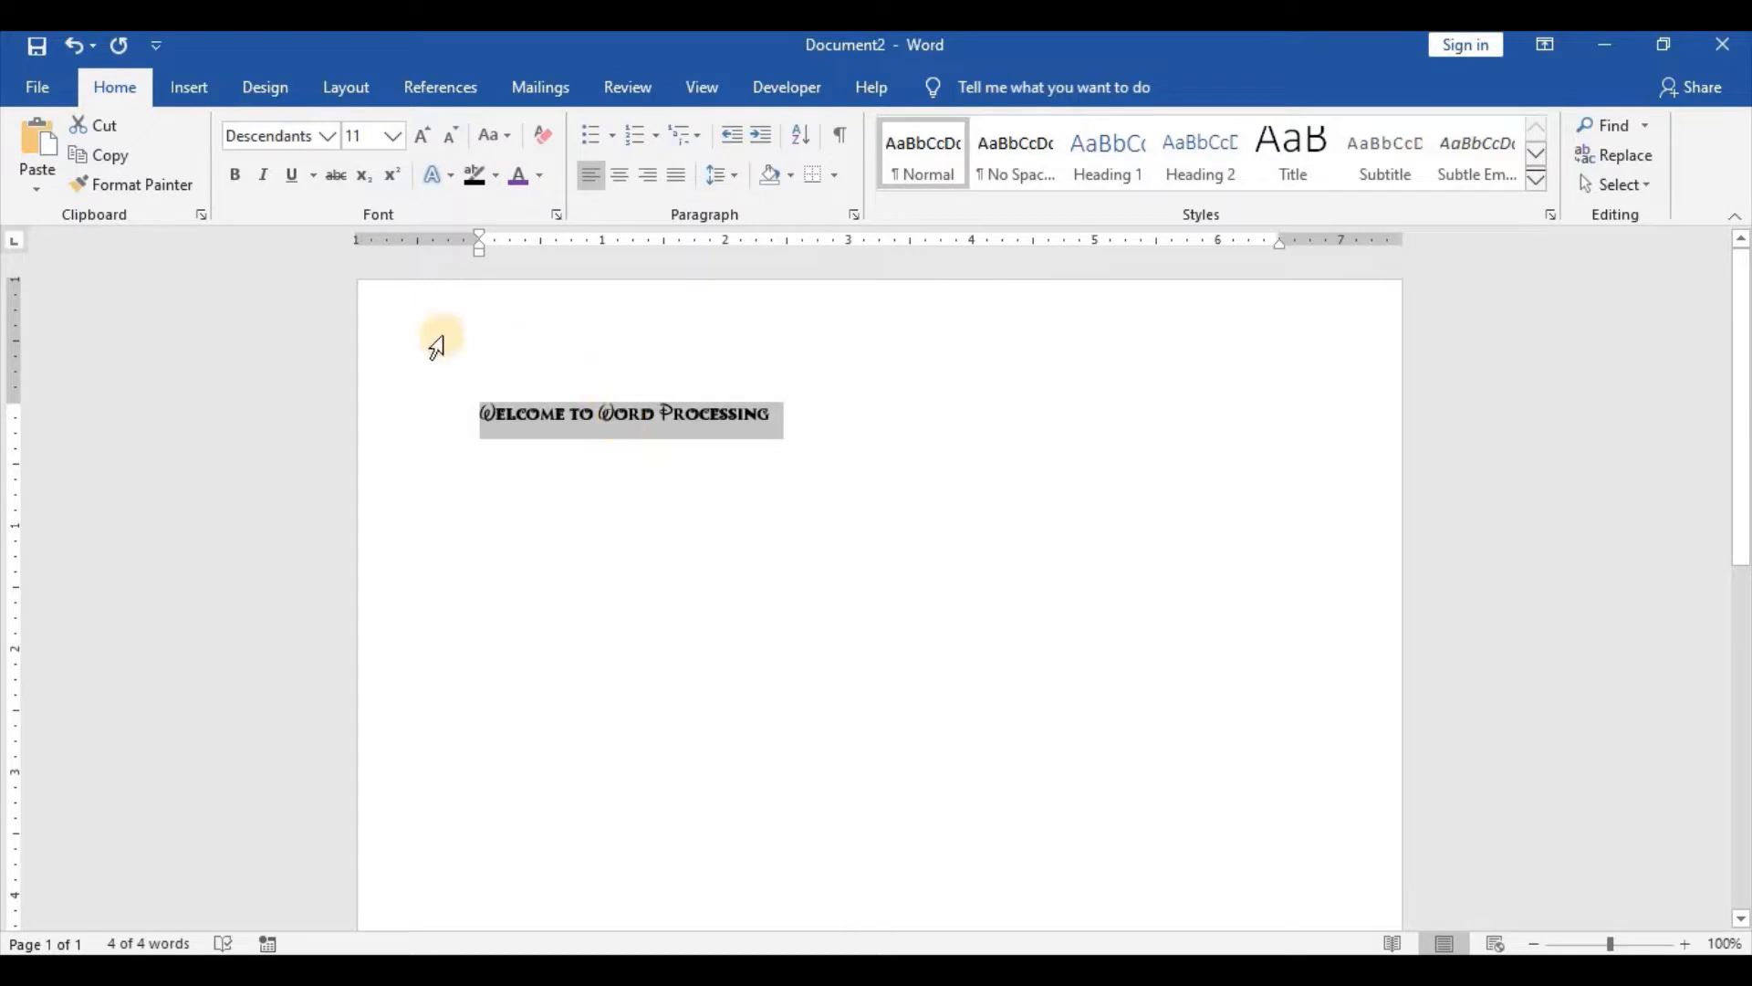
# Set the font of the selected line to Times New Roman.
pyautogui.click(329, 141)
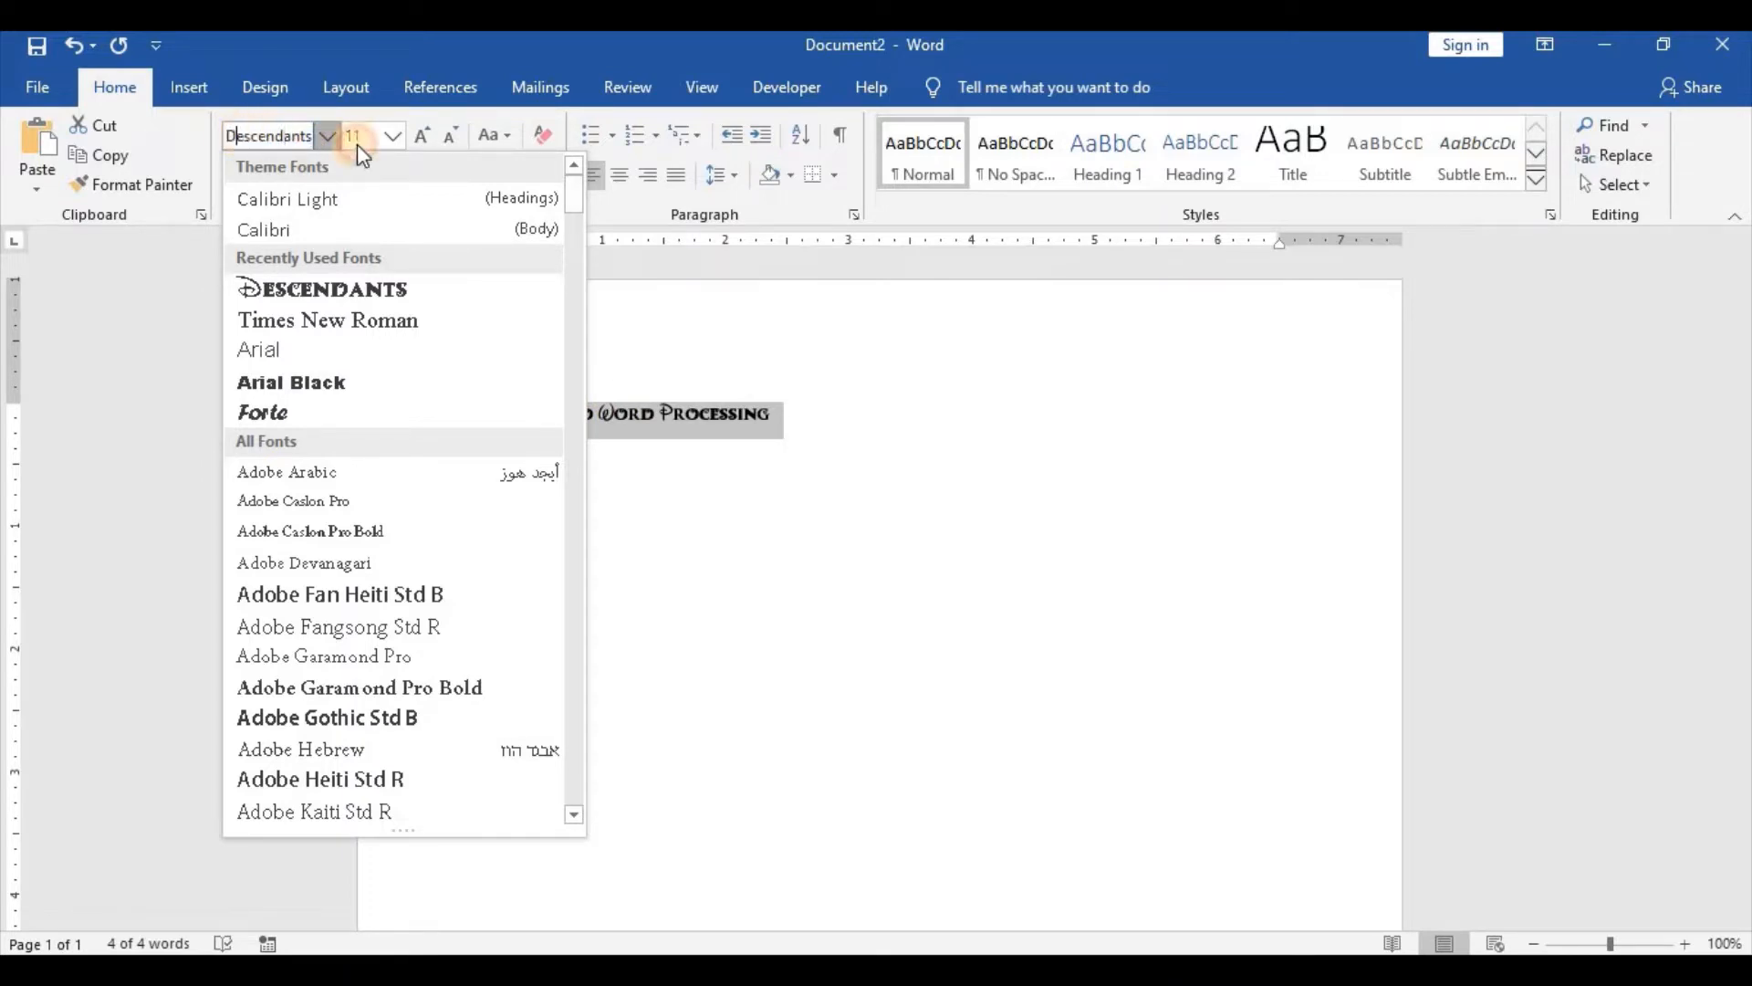
pyautogui.hotkey('ctrl', 'a')
pyautogui.press('BackSpace')
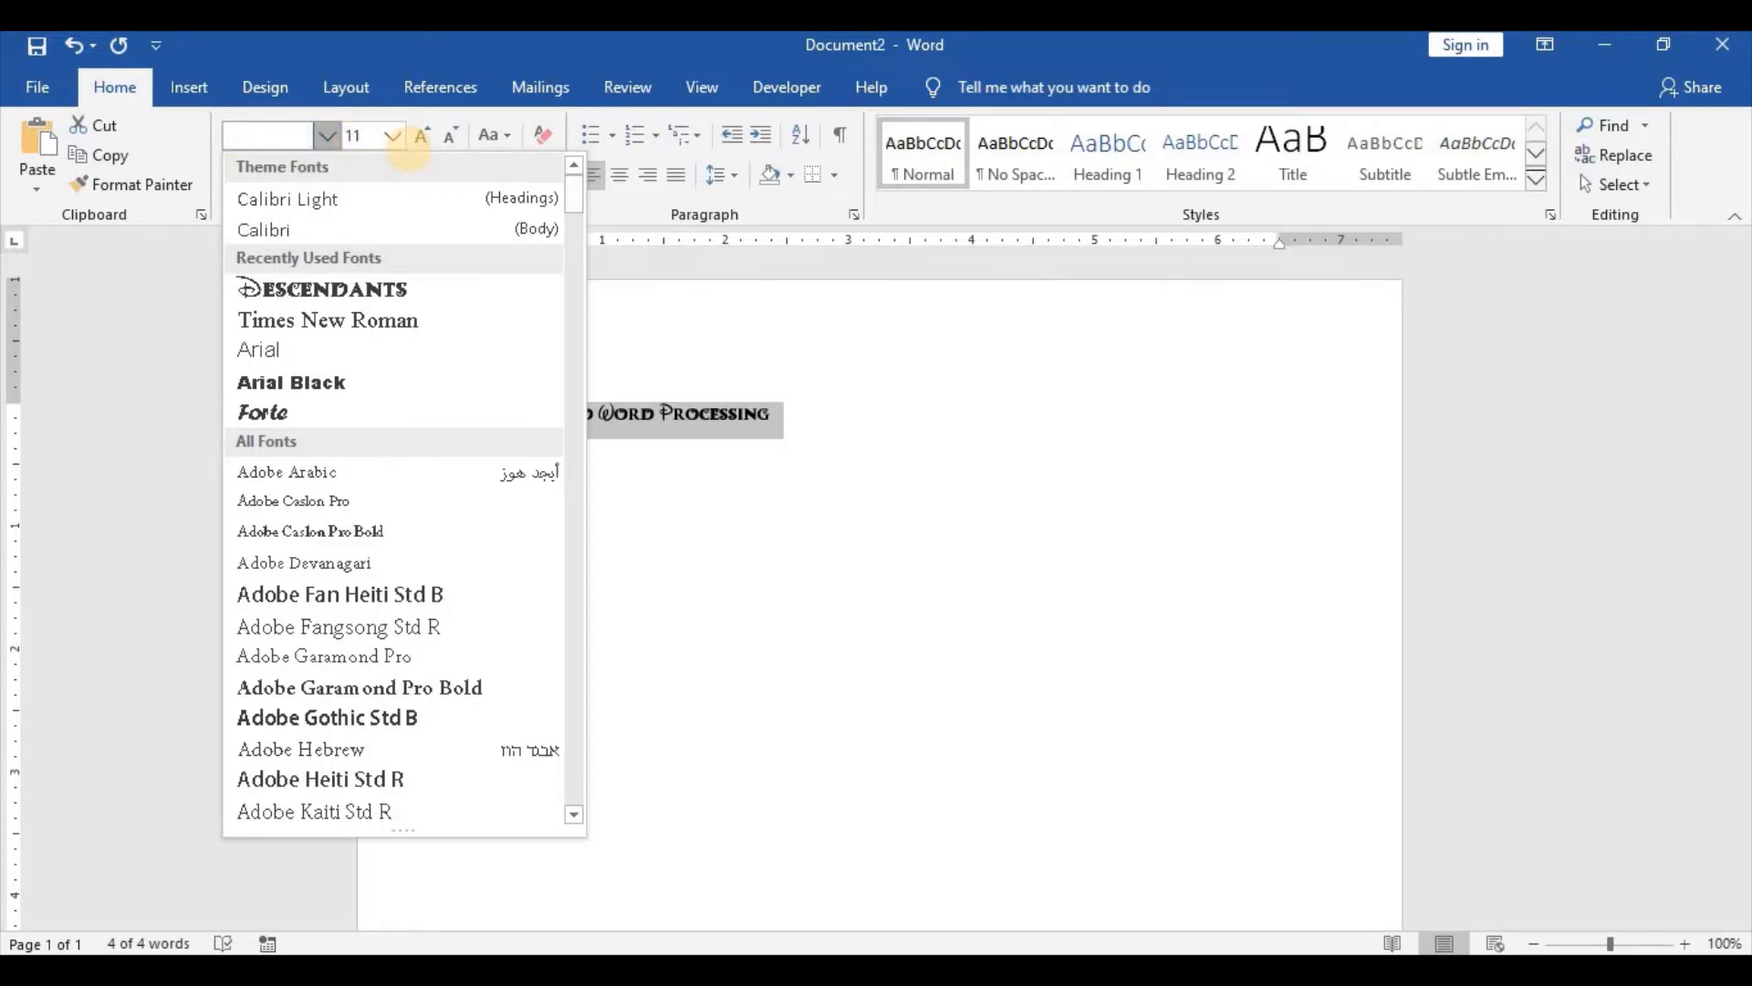
pyautogui.write('Times New R')
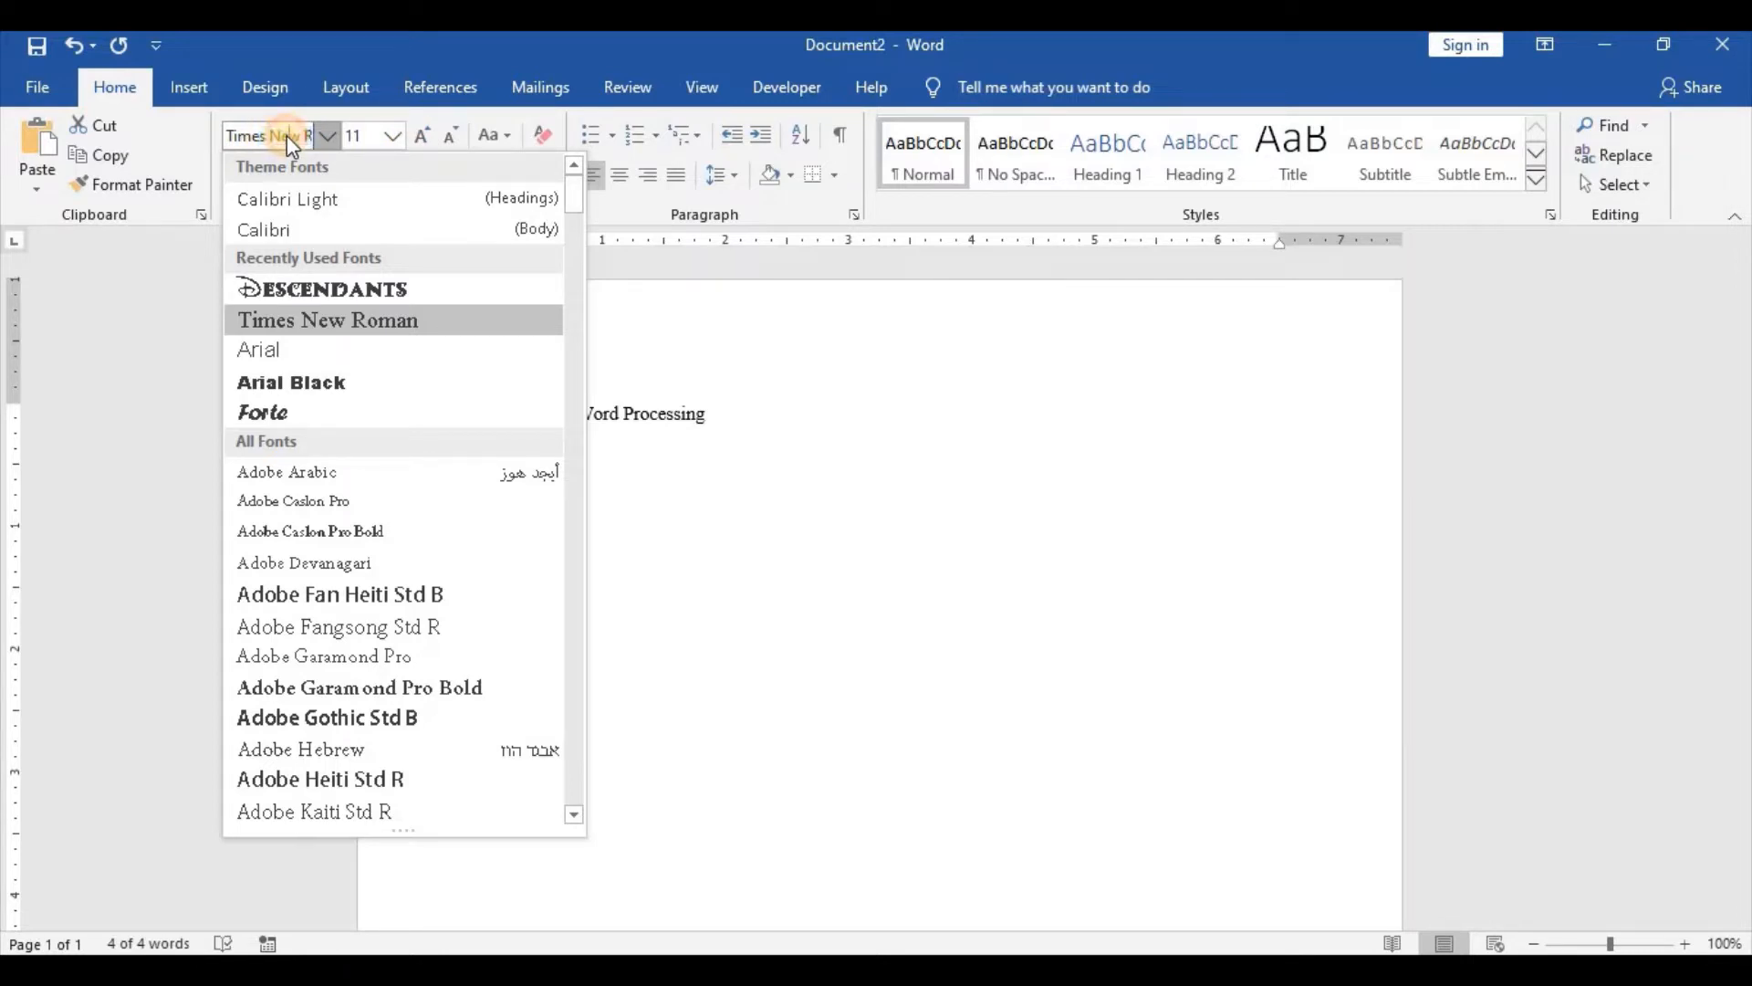
pyautogui.press('Return')
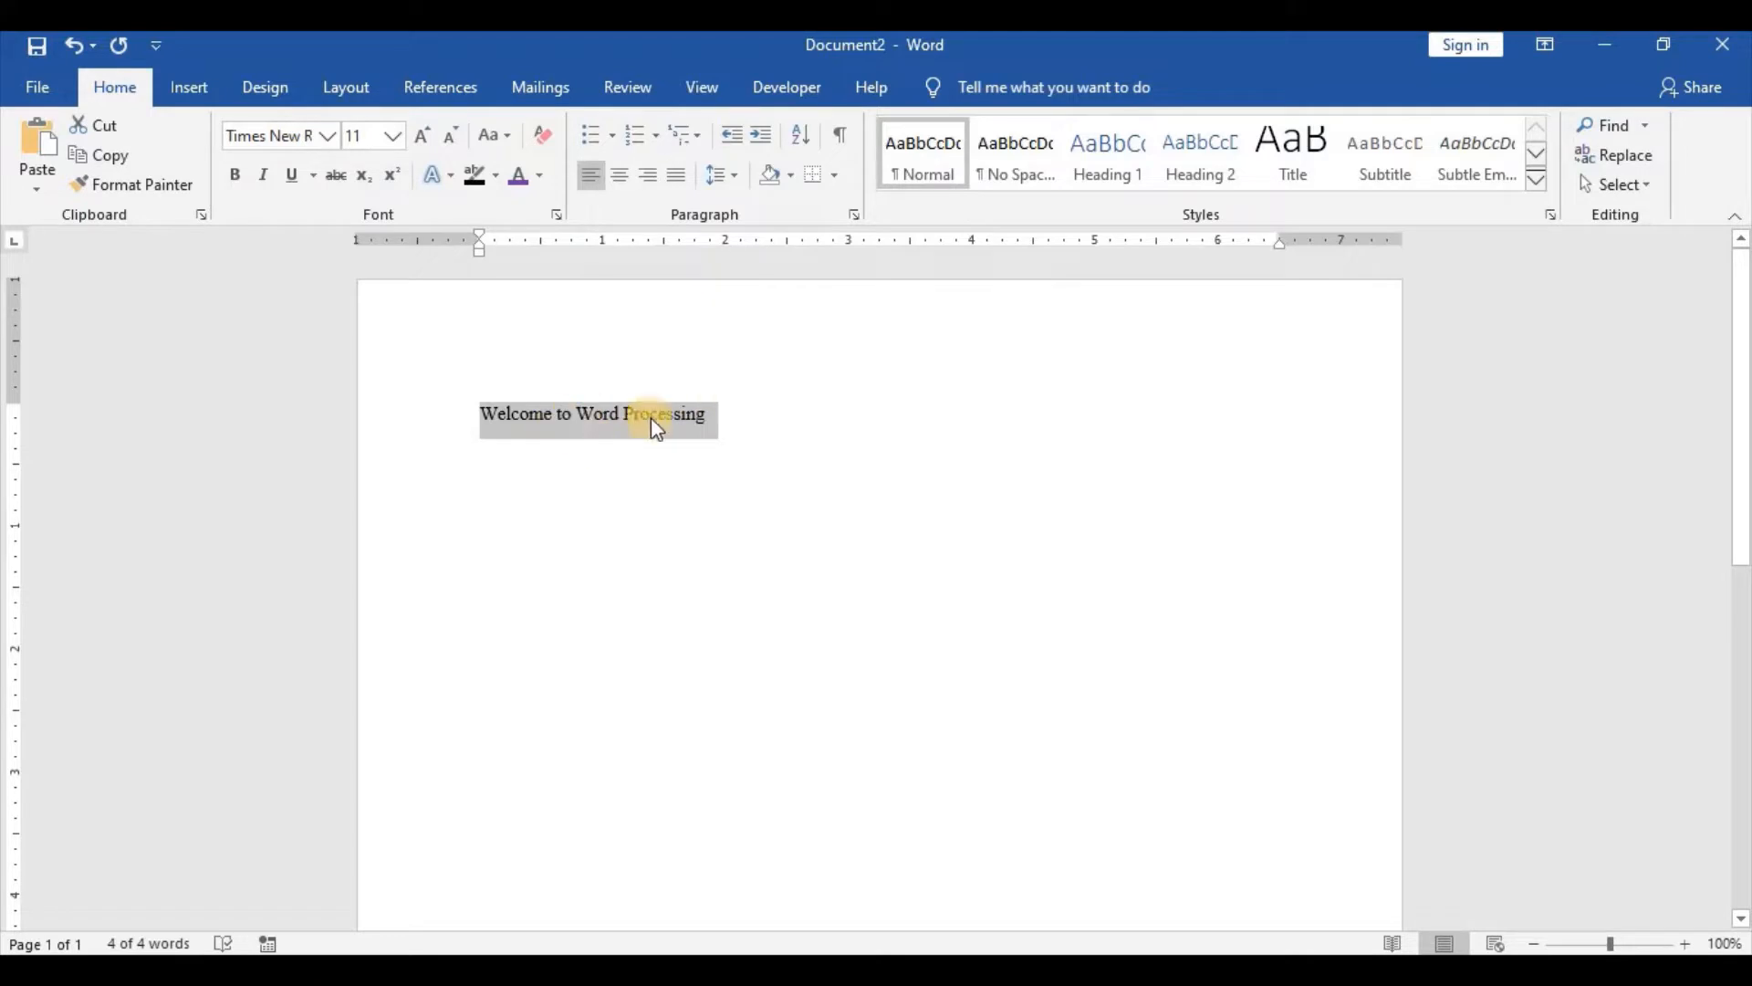
# Try font size 8 on the selected line and set it to 36.
pyautogui.click(393, 137)
pyautogui.click(357, 167)
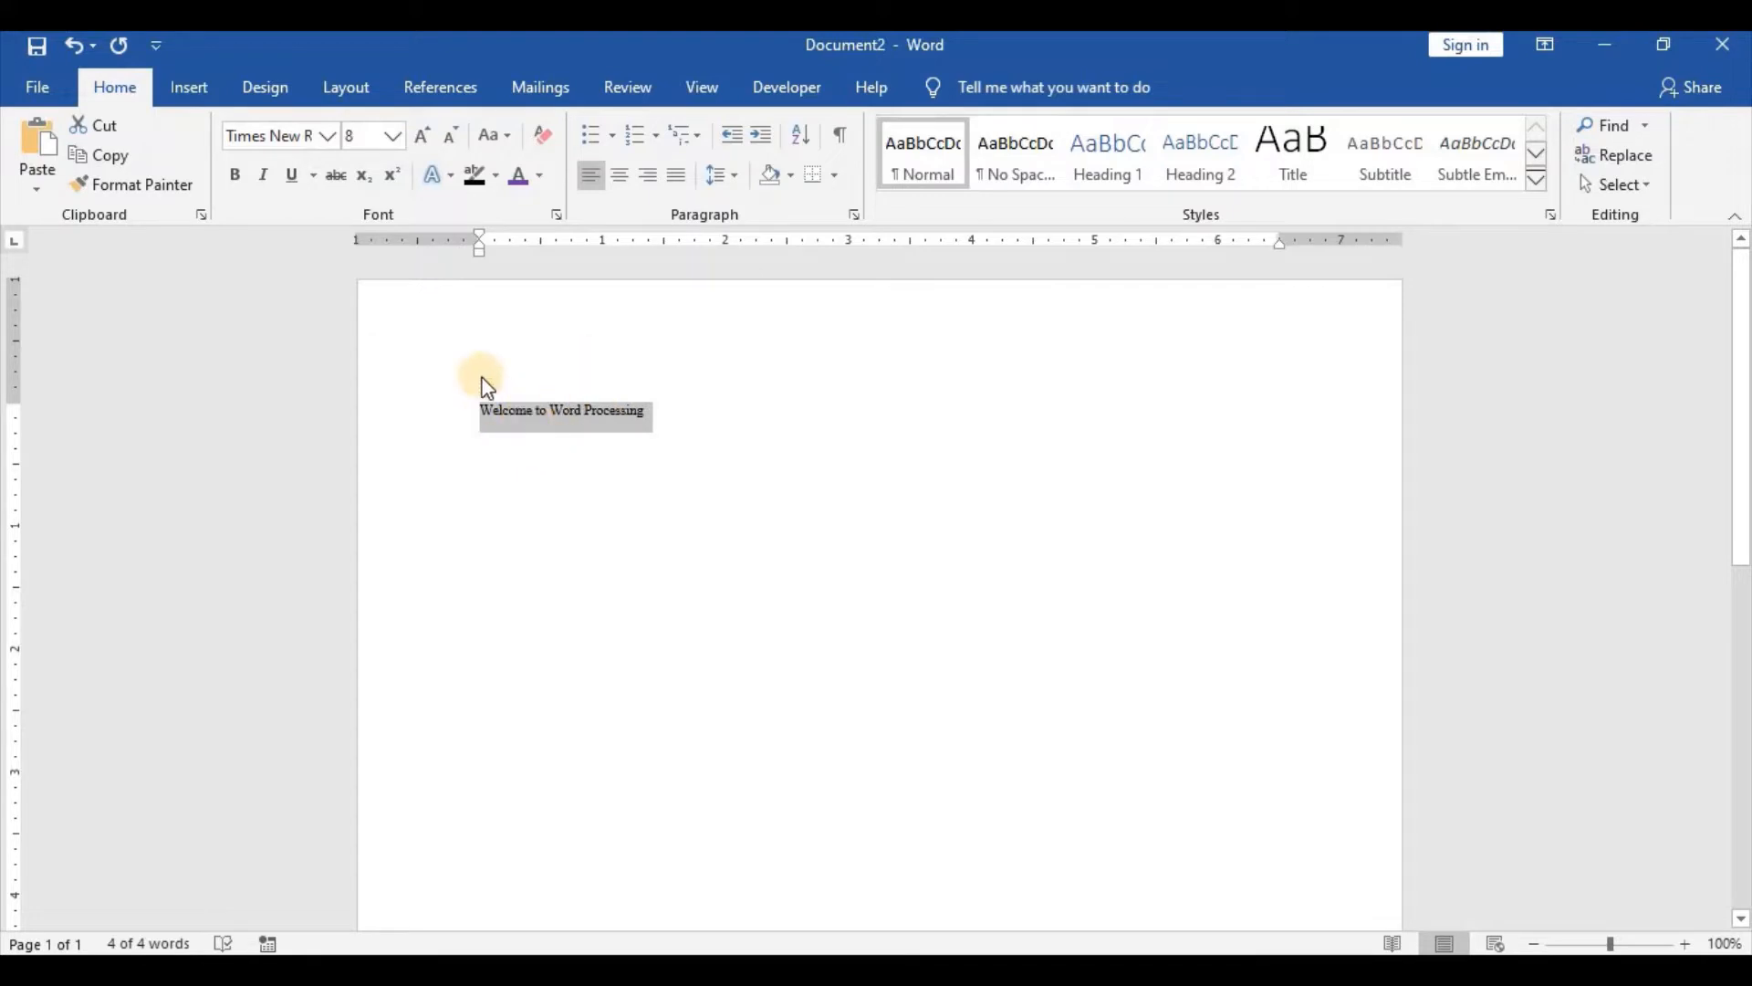
pyautogui.click(387, 135)
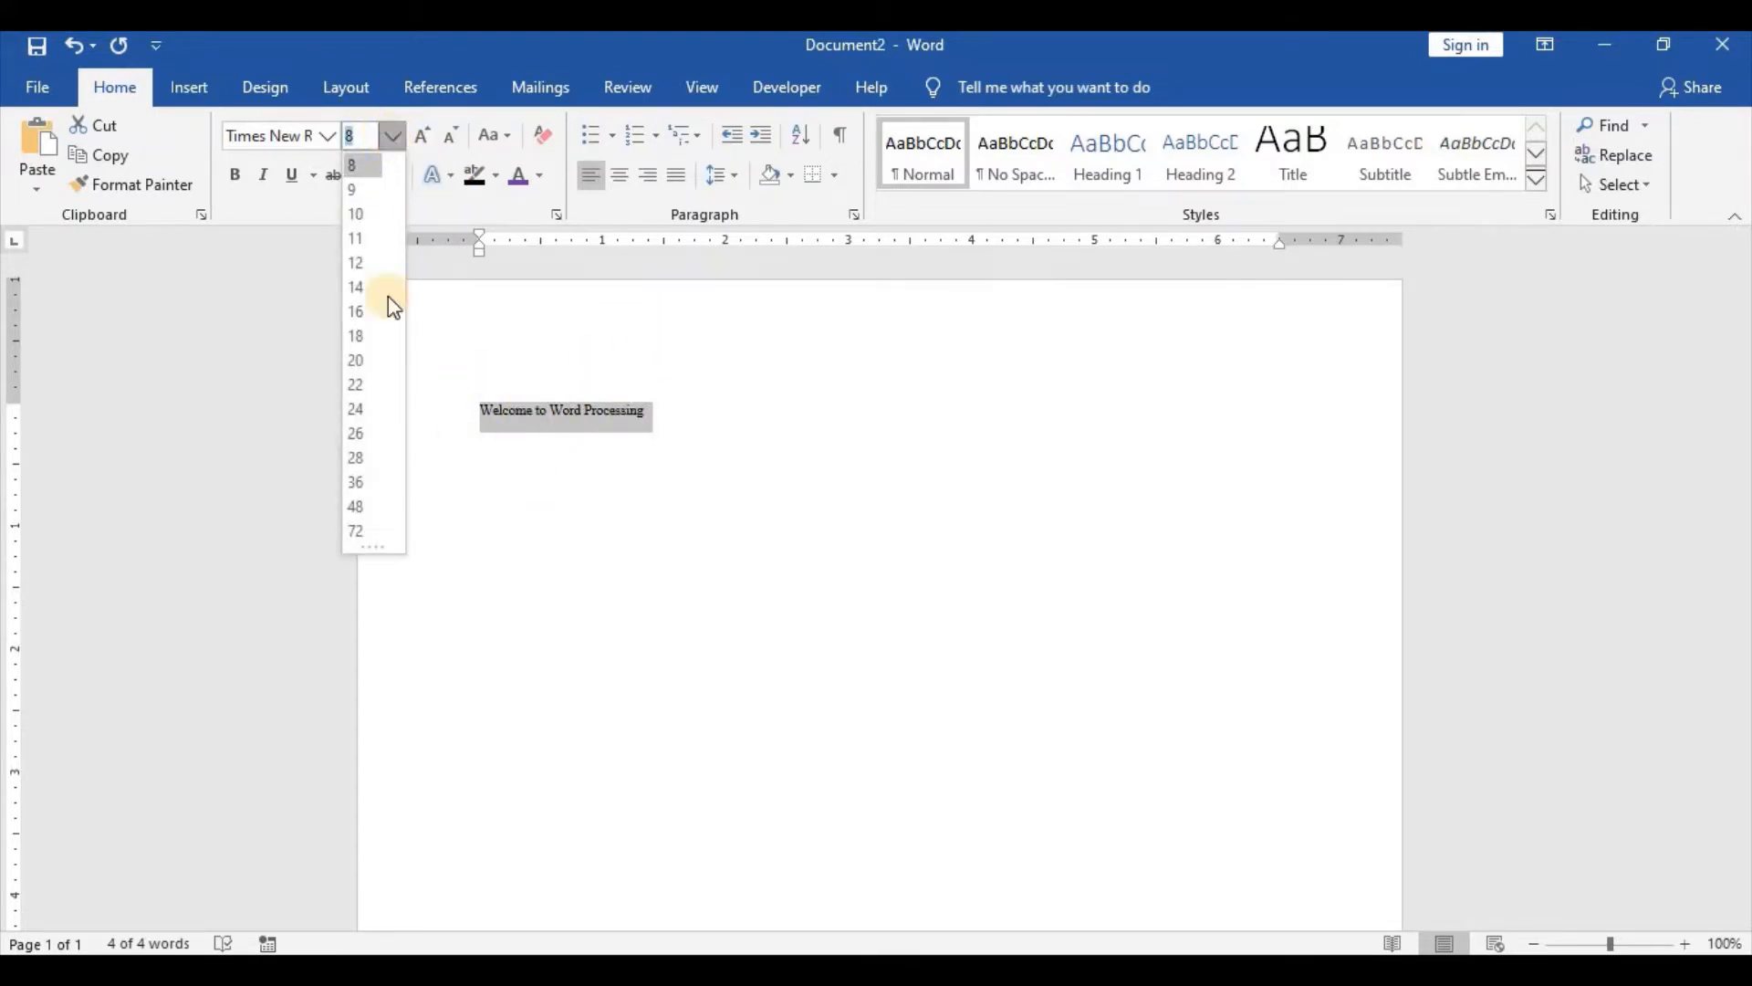
pyautogui.click(370, 483)
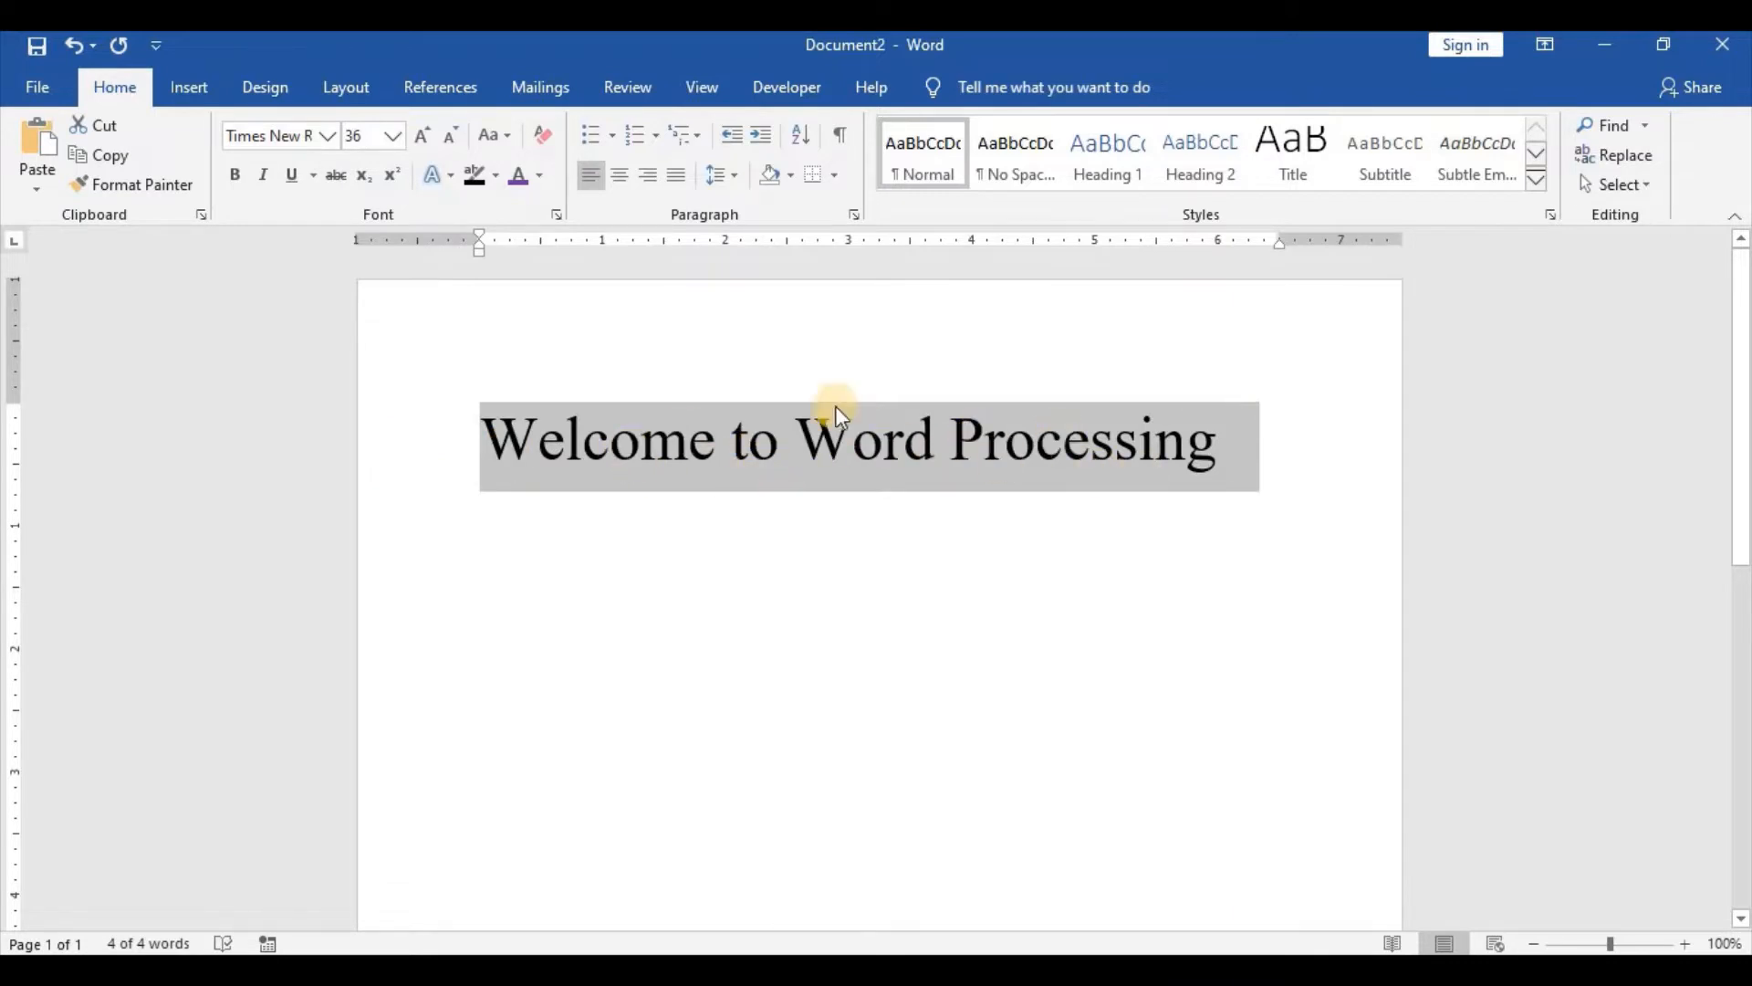
# Enlarge the selected line stepwise to font size 72 and shrink it back to 36.
pyautogui.click(422, 137)
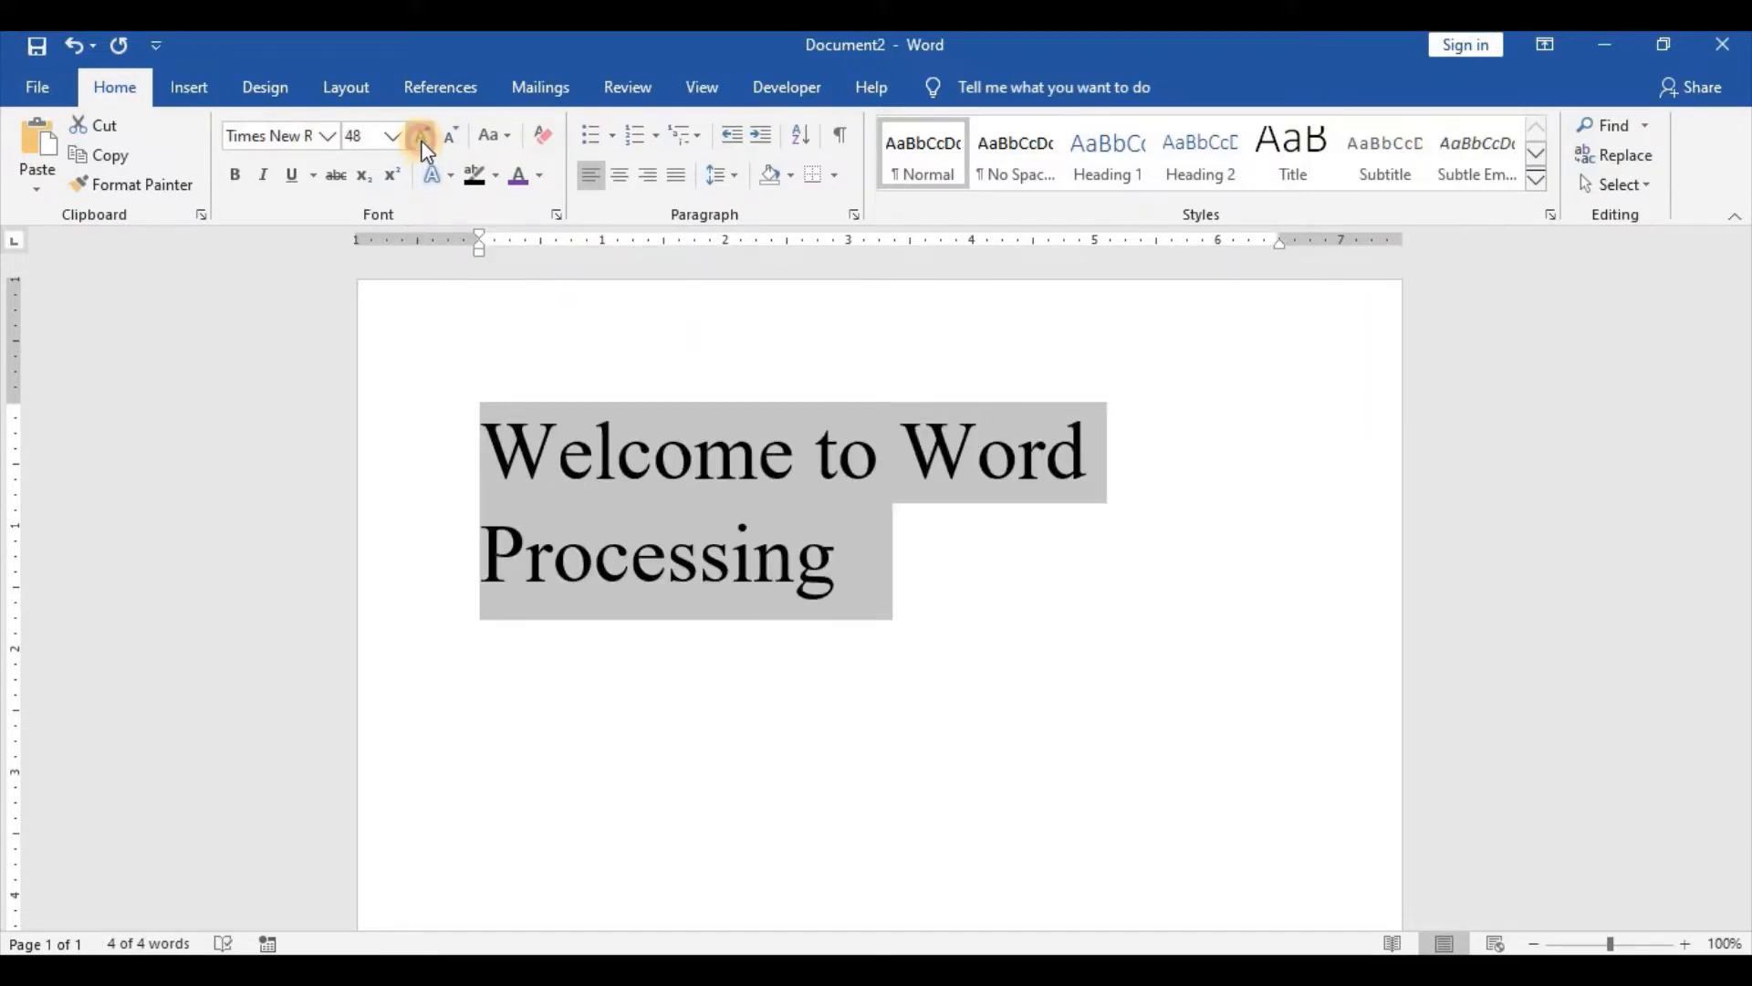
pyautogui.click(420, 139)
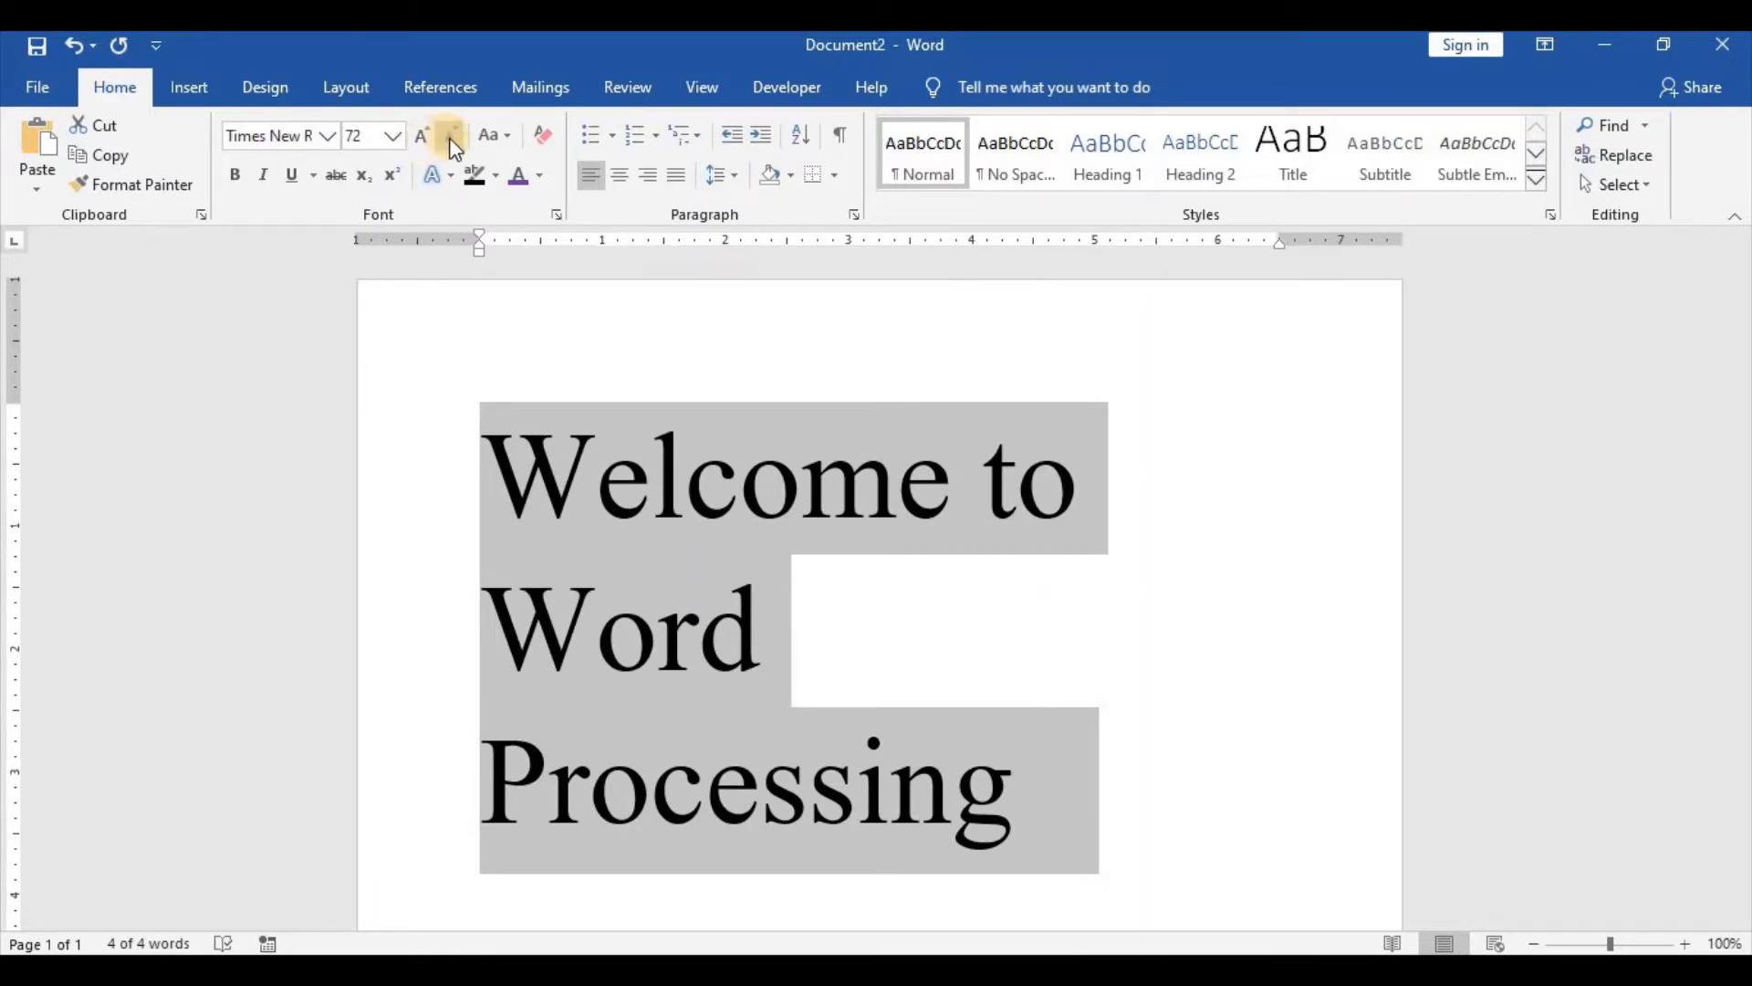
pyautogui.click(454, 142)
pyautogui.click(454, 141)
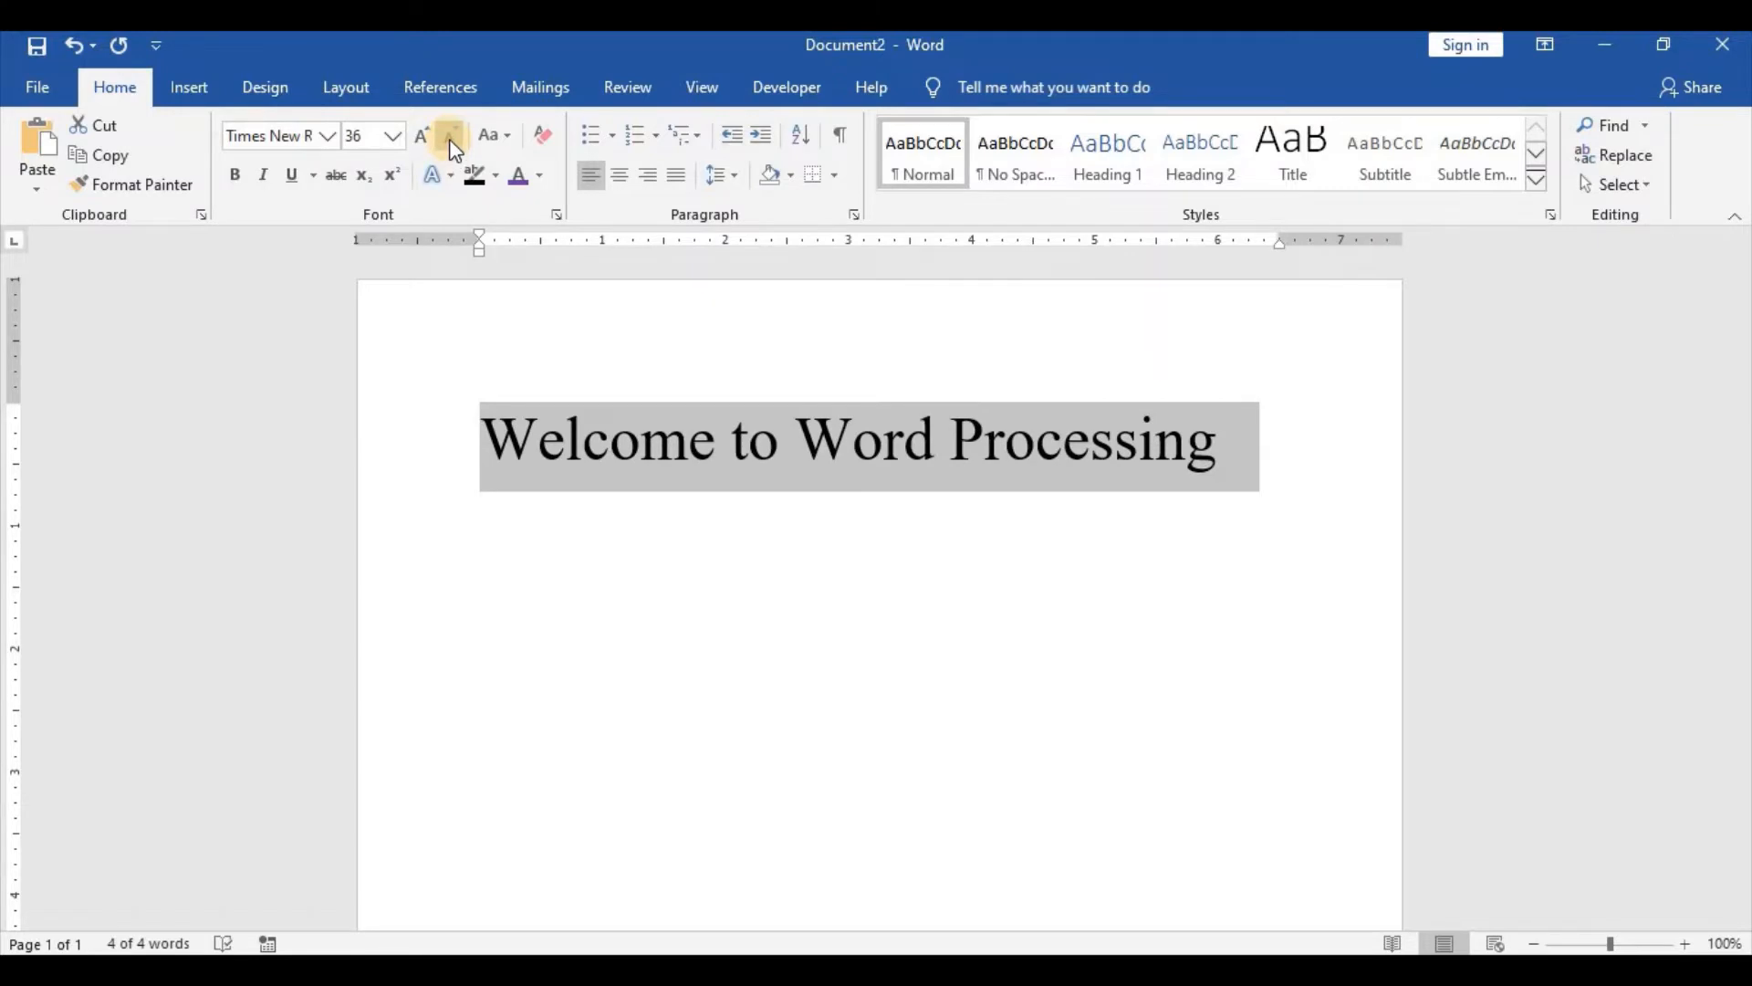
# Shrink the selected line stepwise to font size 26 and enlarge it back to 36.
pyautogui.click(449, 141)
pyautogui.click(450, 141)
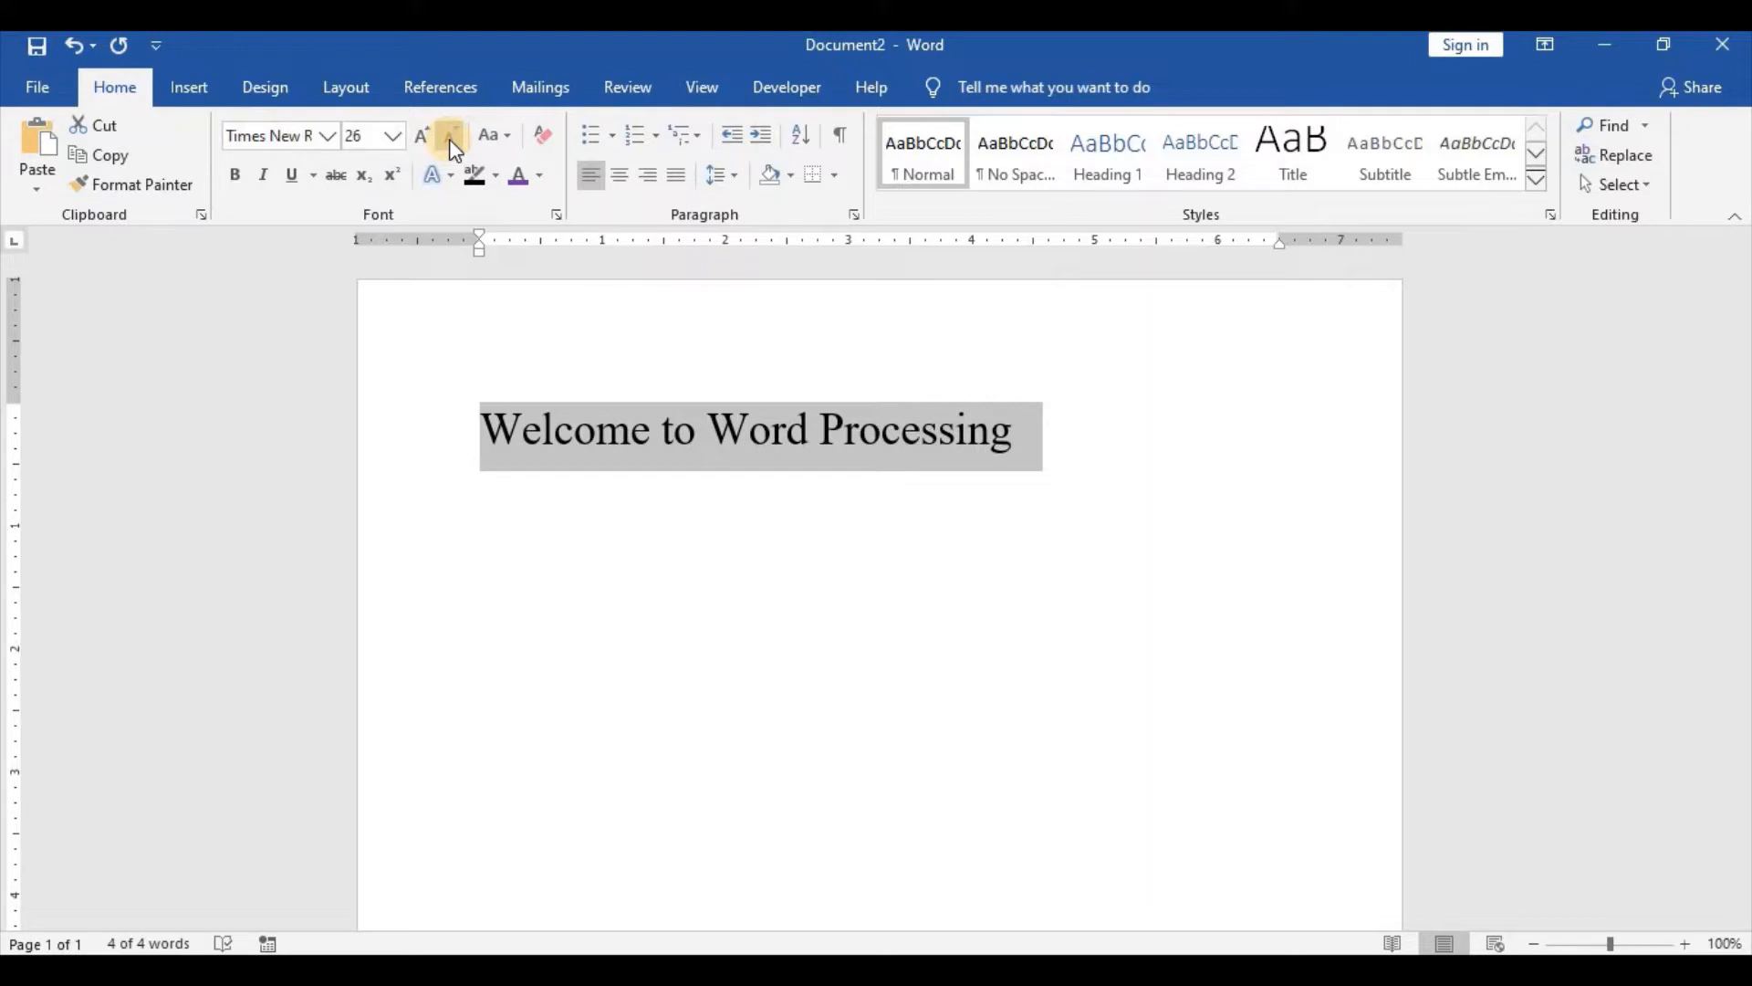
pyautogui.click(425, 142)
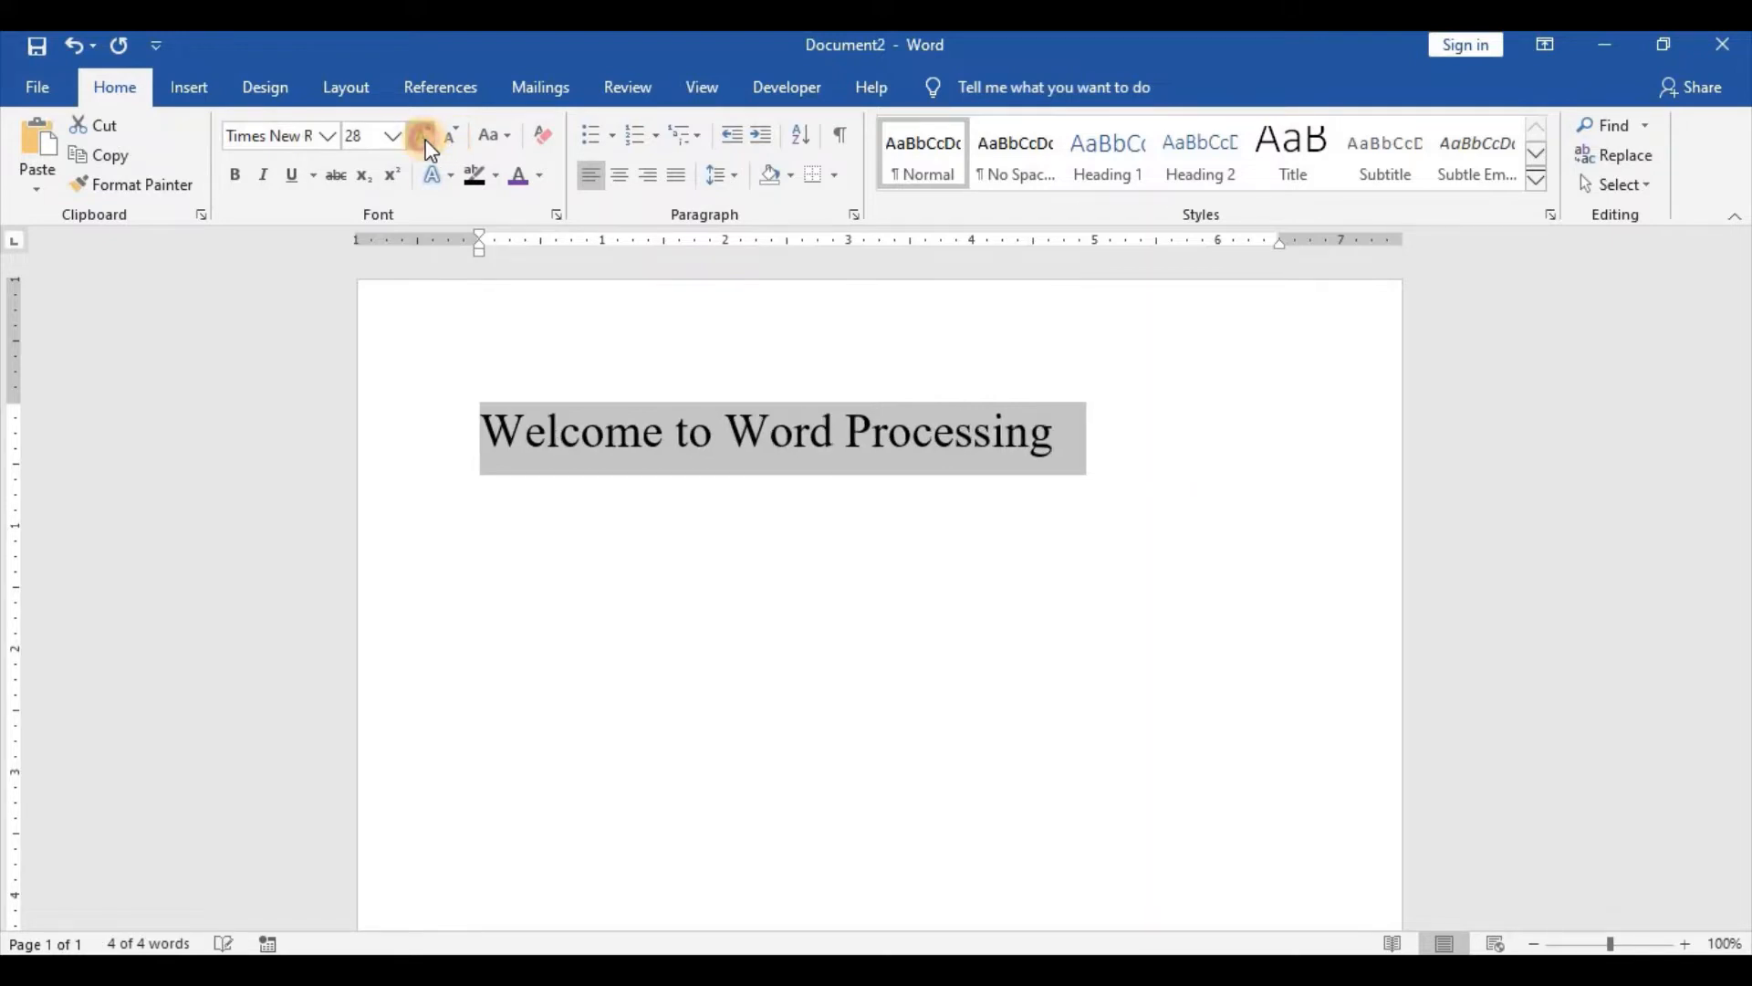
pyautogui.click(425, 142)
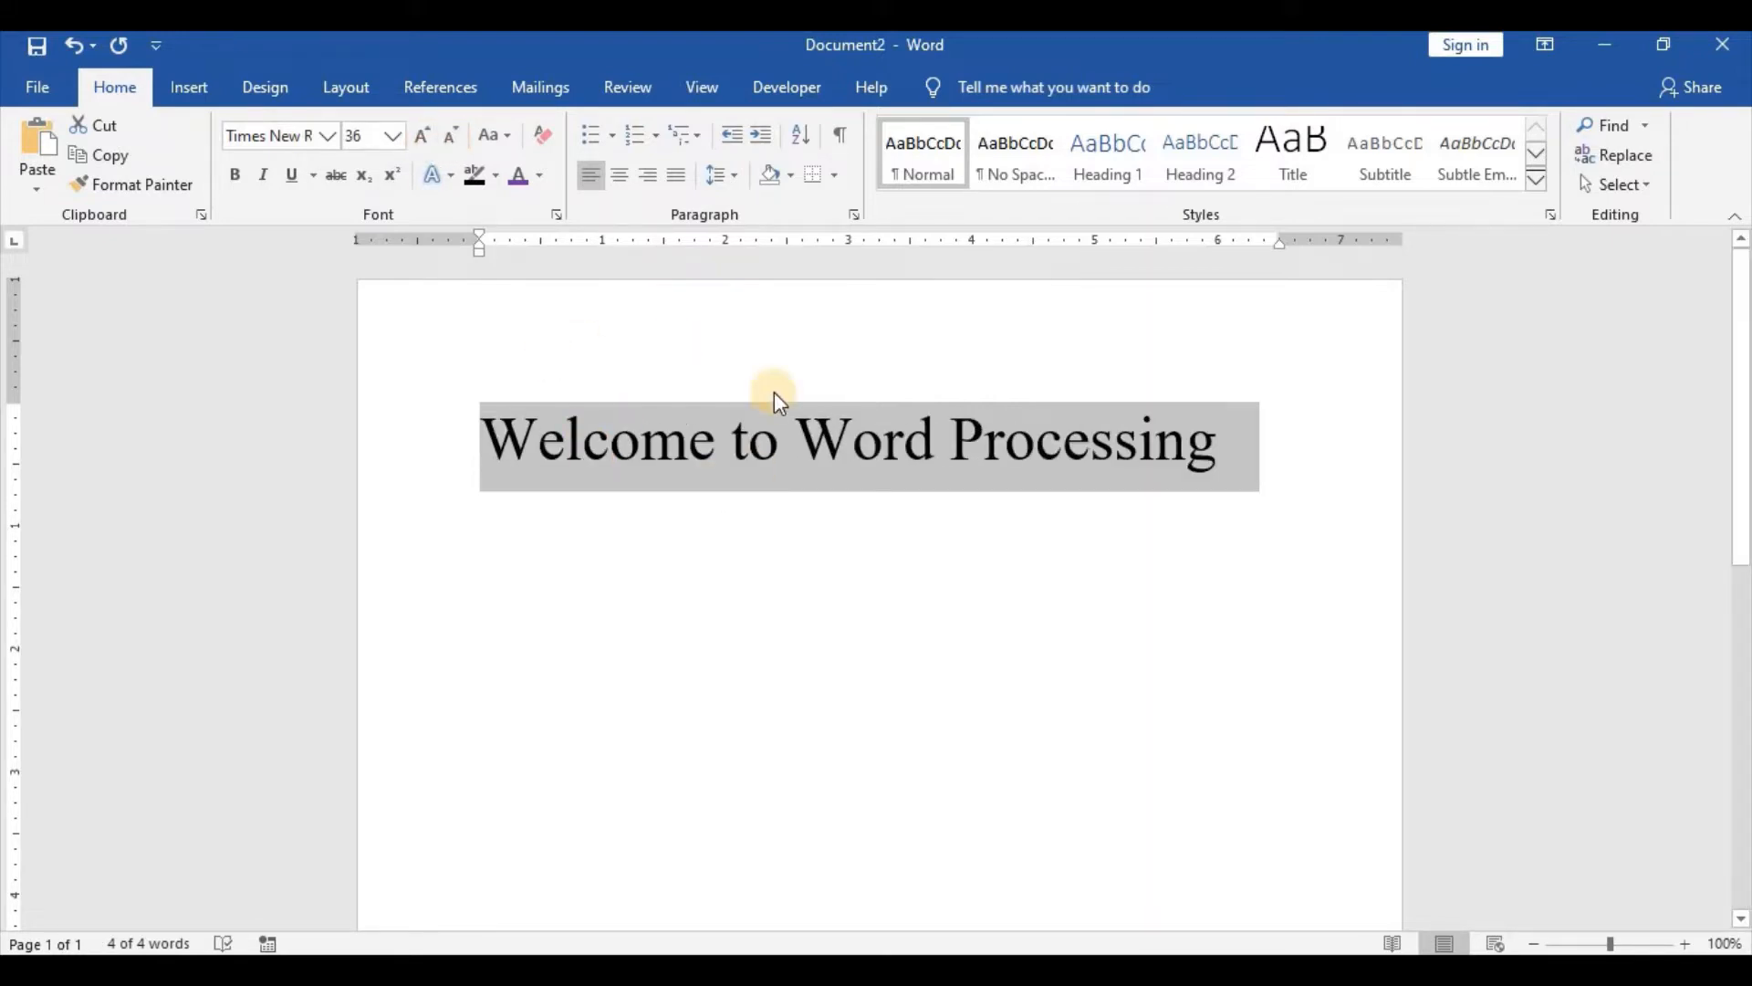
# Apply sentence case to the selected line and change it to lowercase.
pyautogui.click(508, 135)
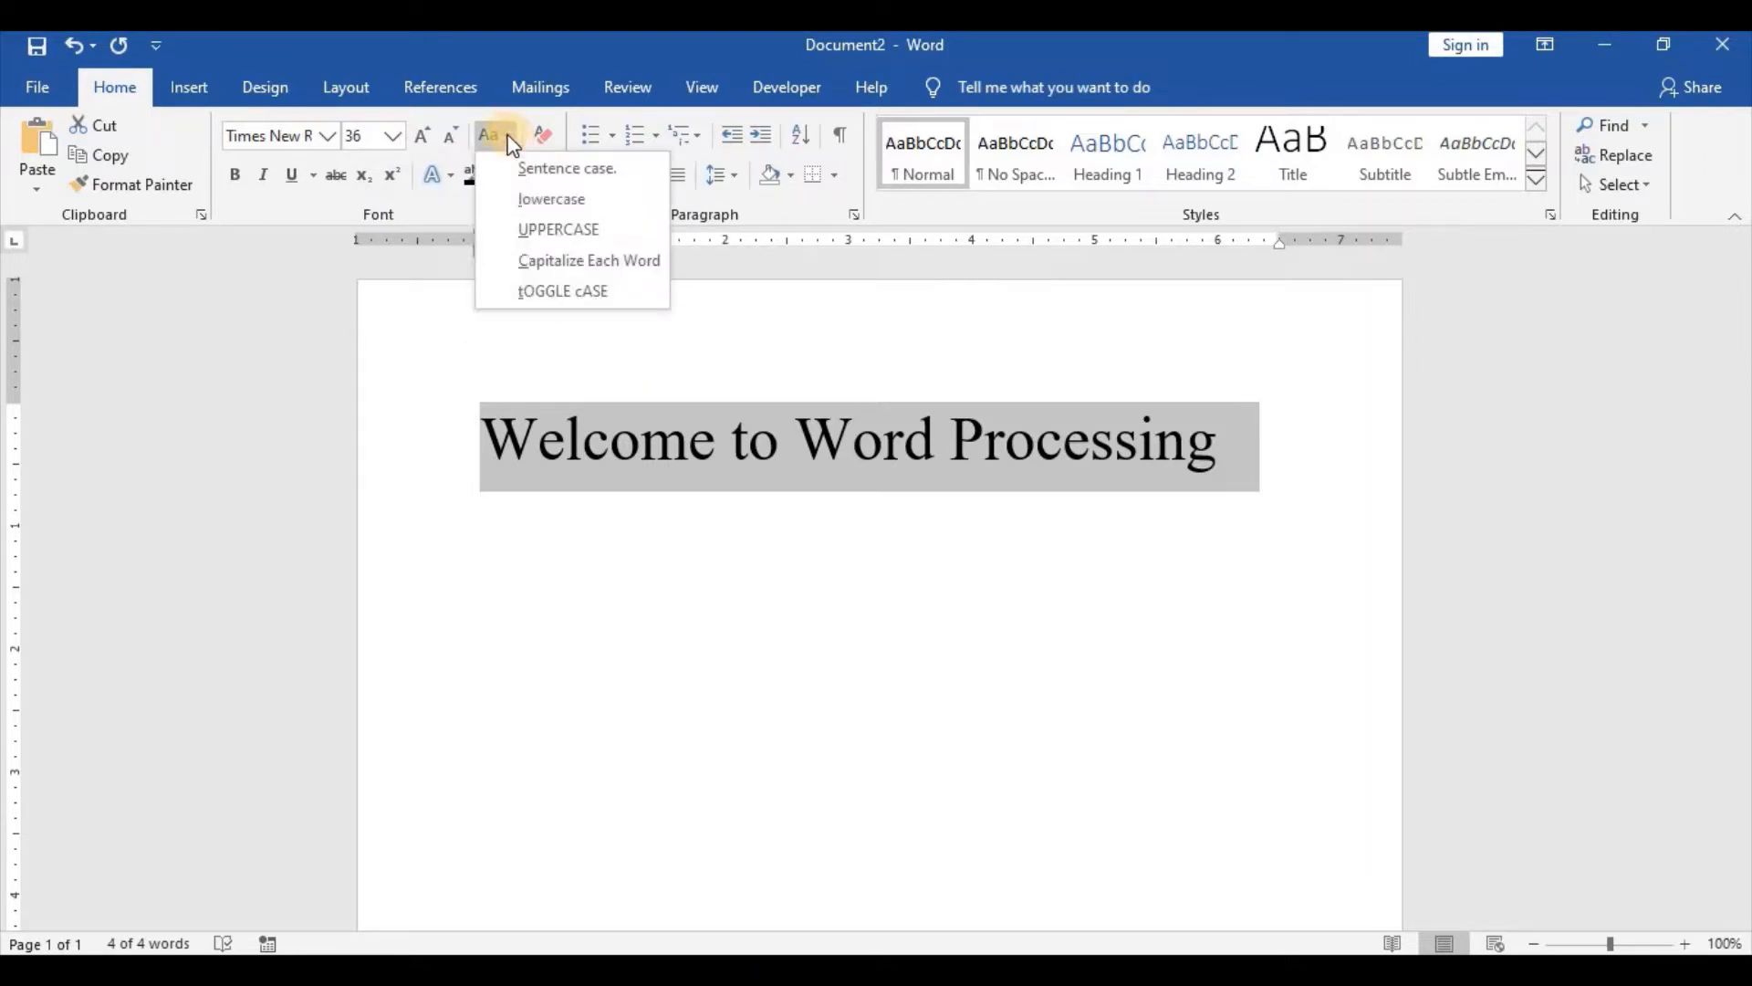
pyautogui.click(546, 177)
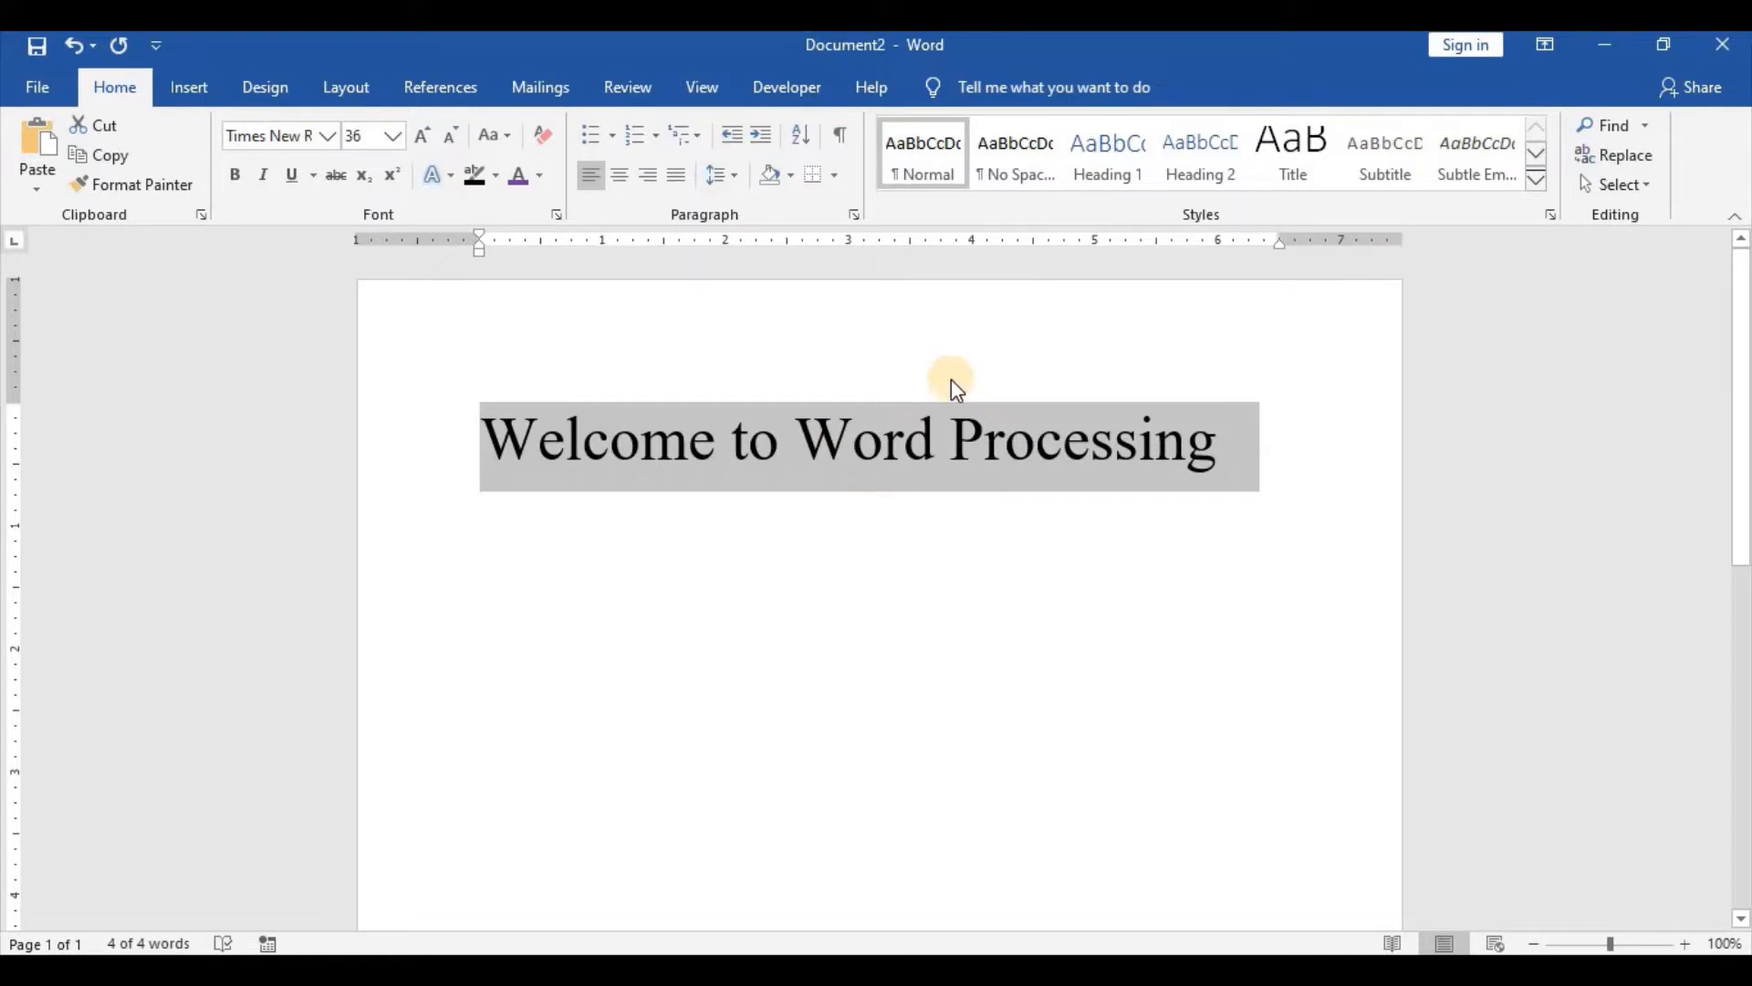
pyautogui.click(507, 140)
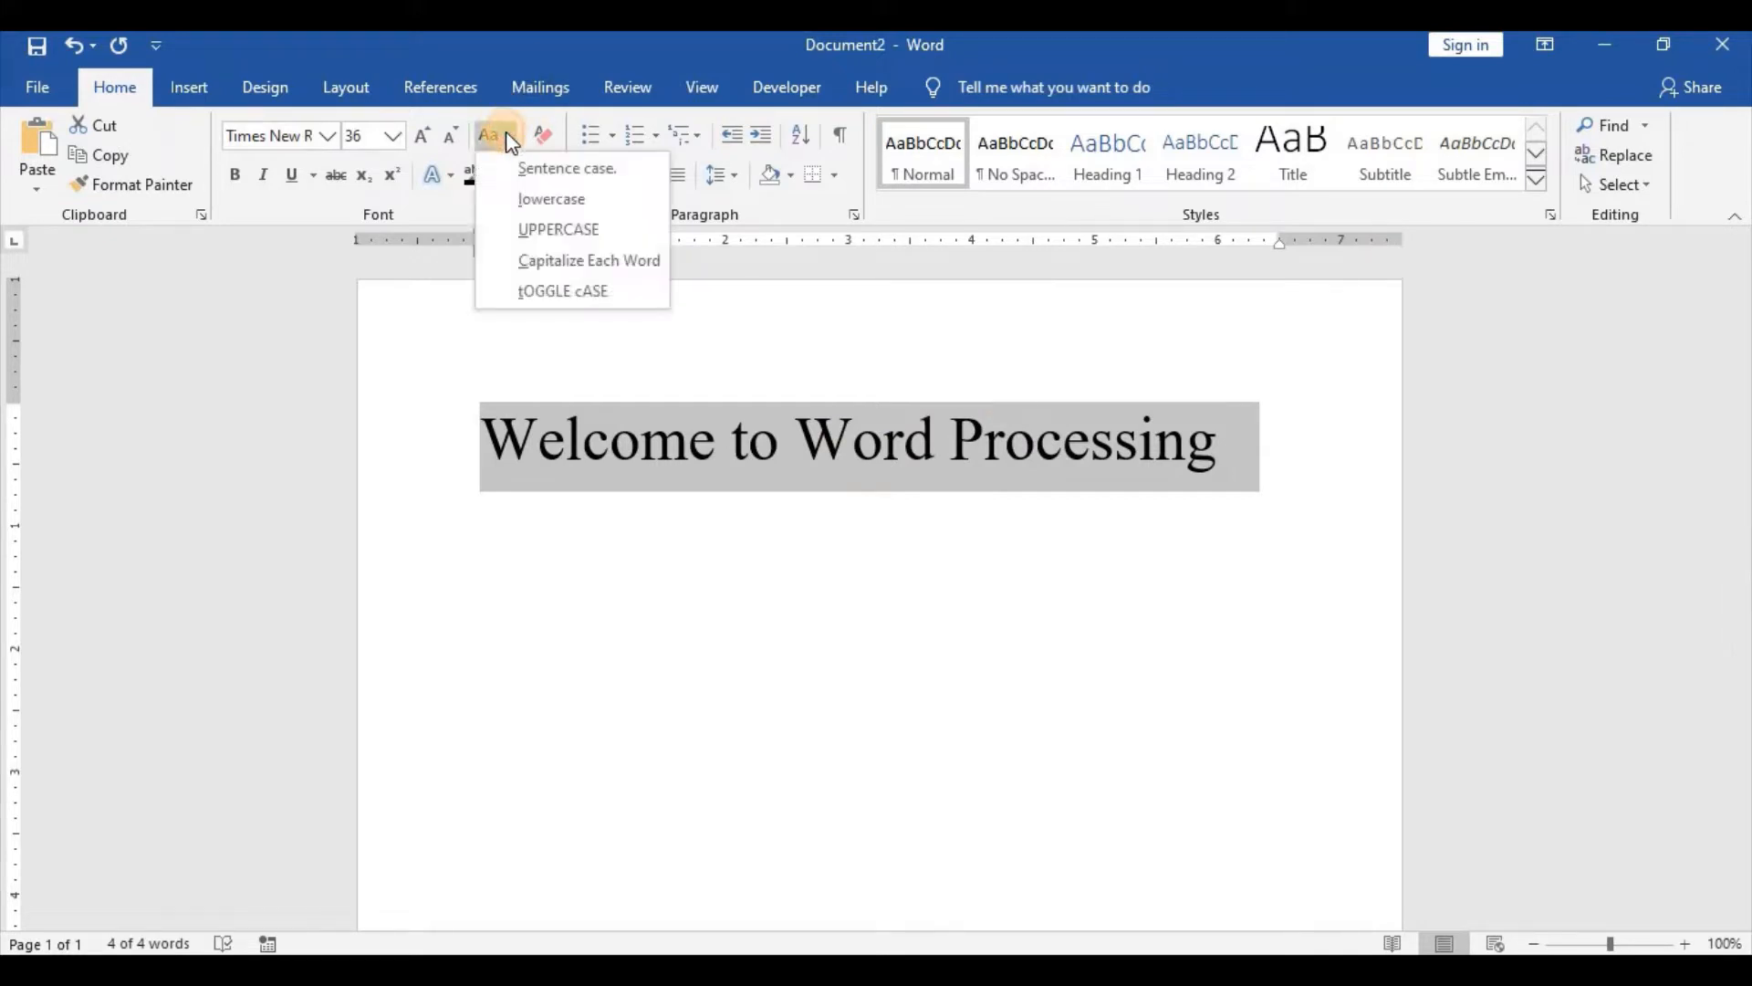
pyautogui.click(551, 199)
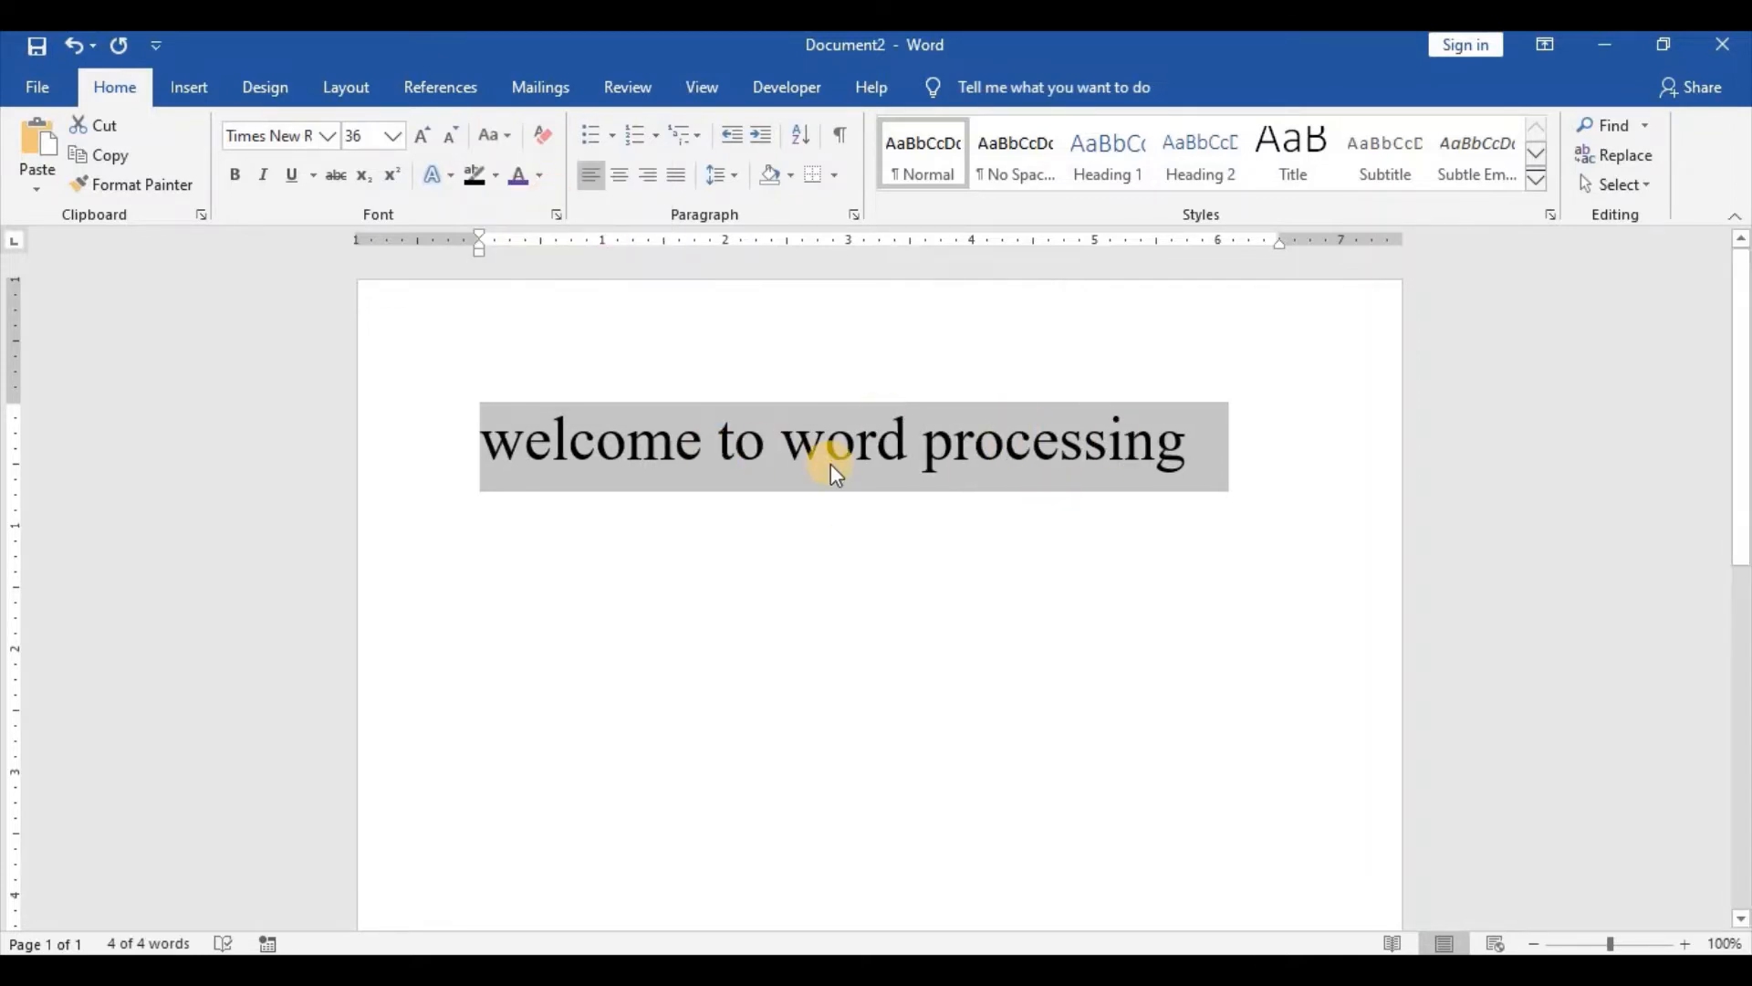
# Convert the selected line to uppercase and change it to Capitalize Each Word.
pyautogui.click(505, 137)
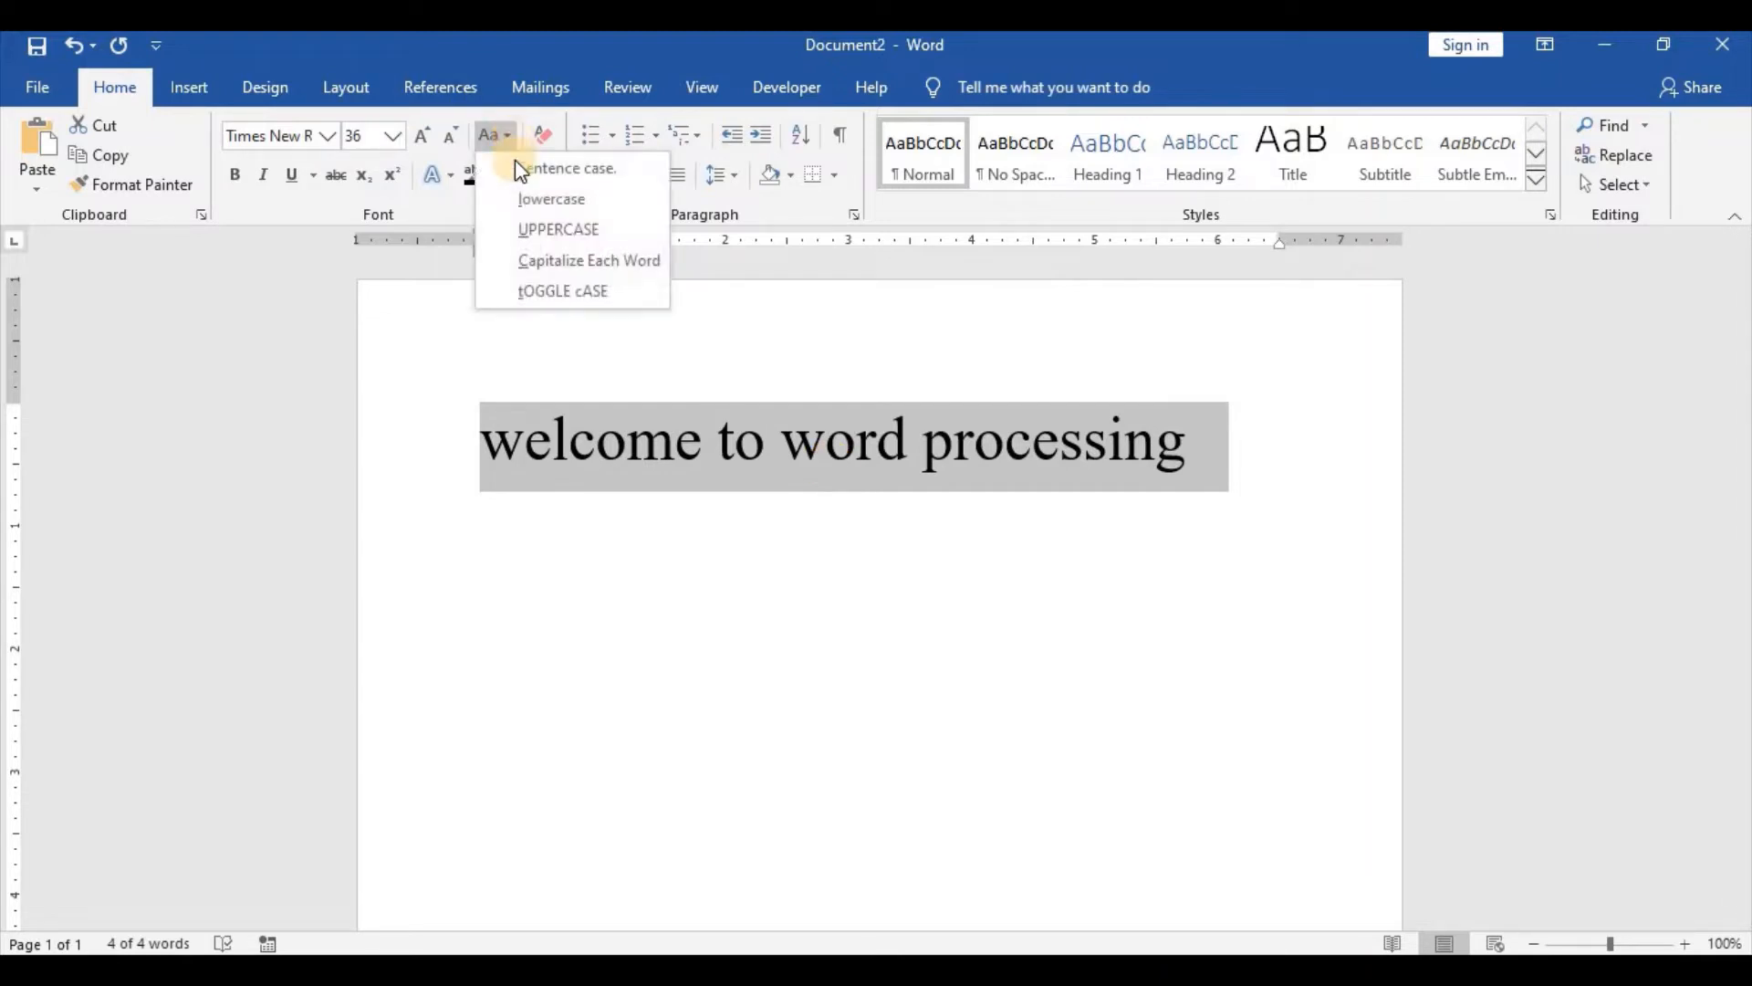
pyautogui.click(563, 233)
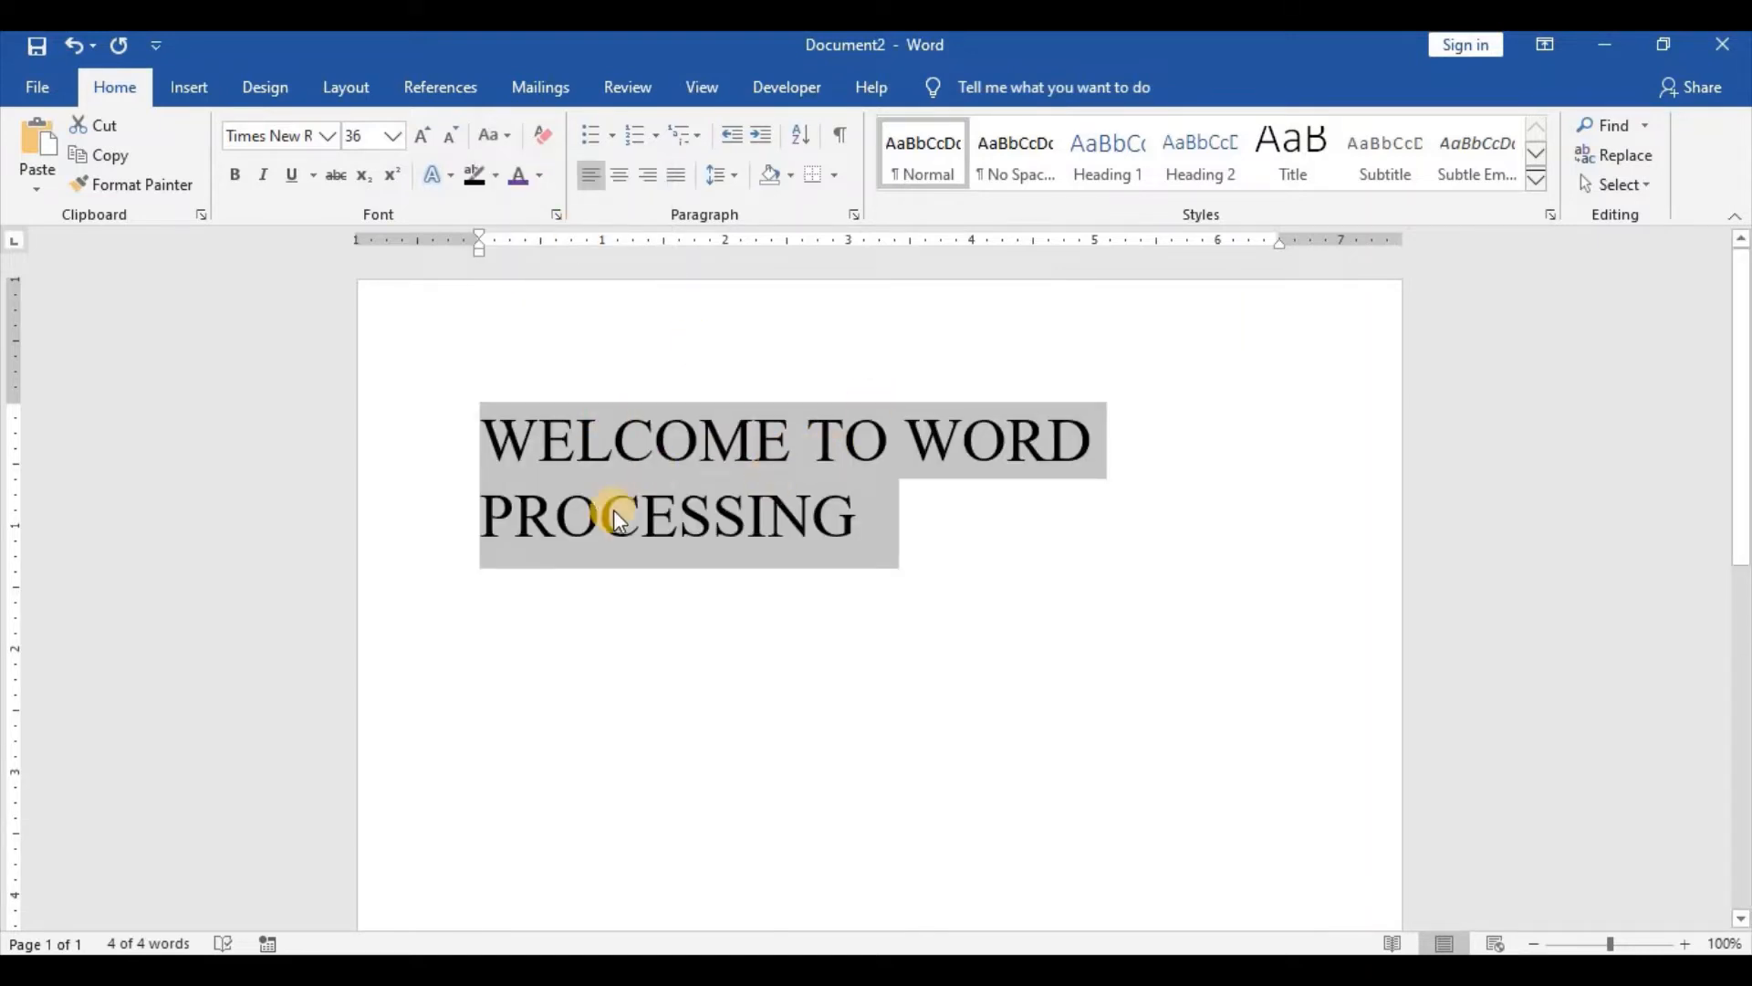
pyautogui.click(508, 136)
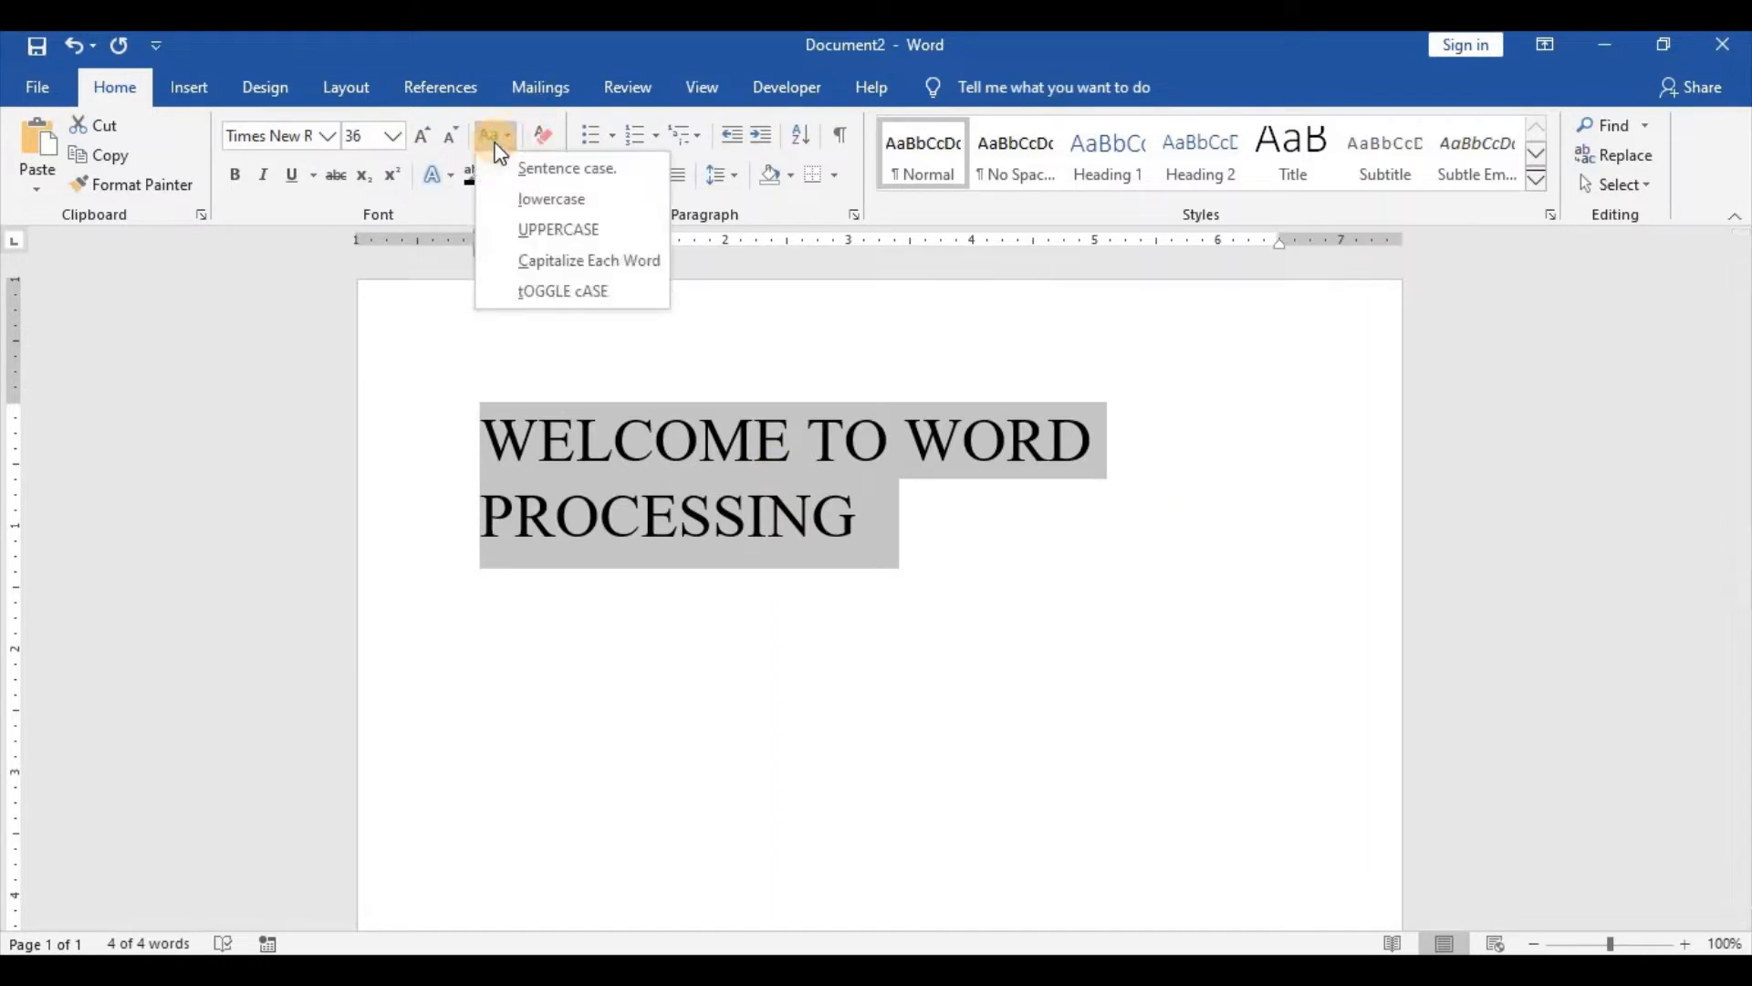
pyautogui.click(616, 264)
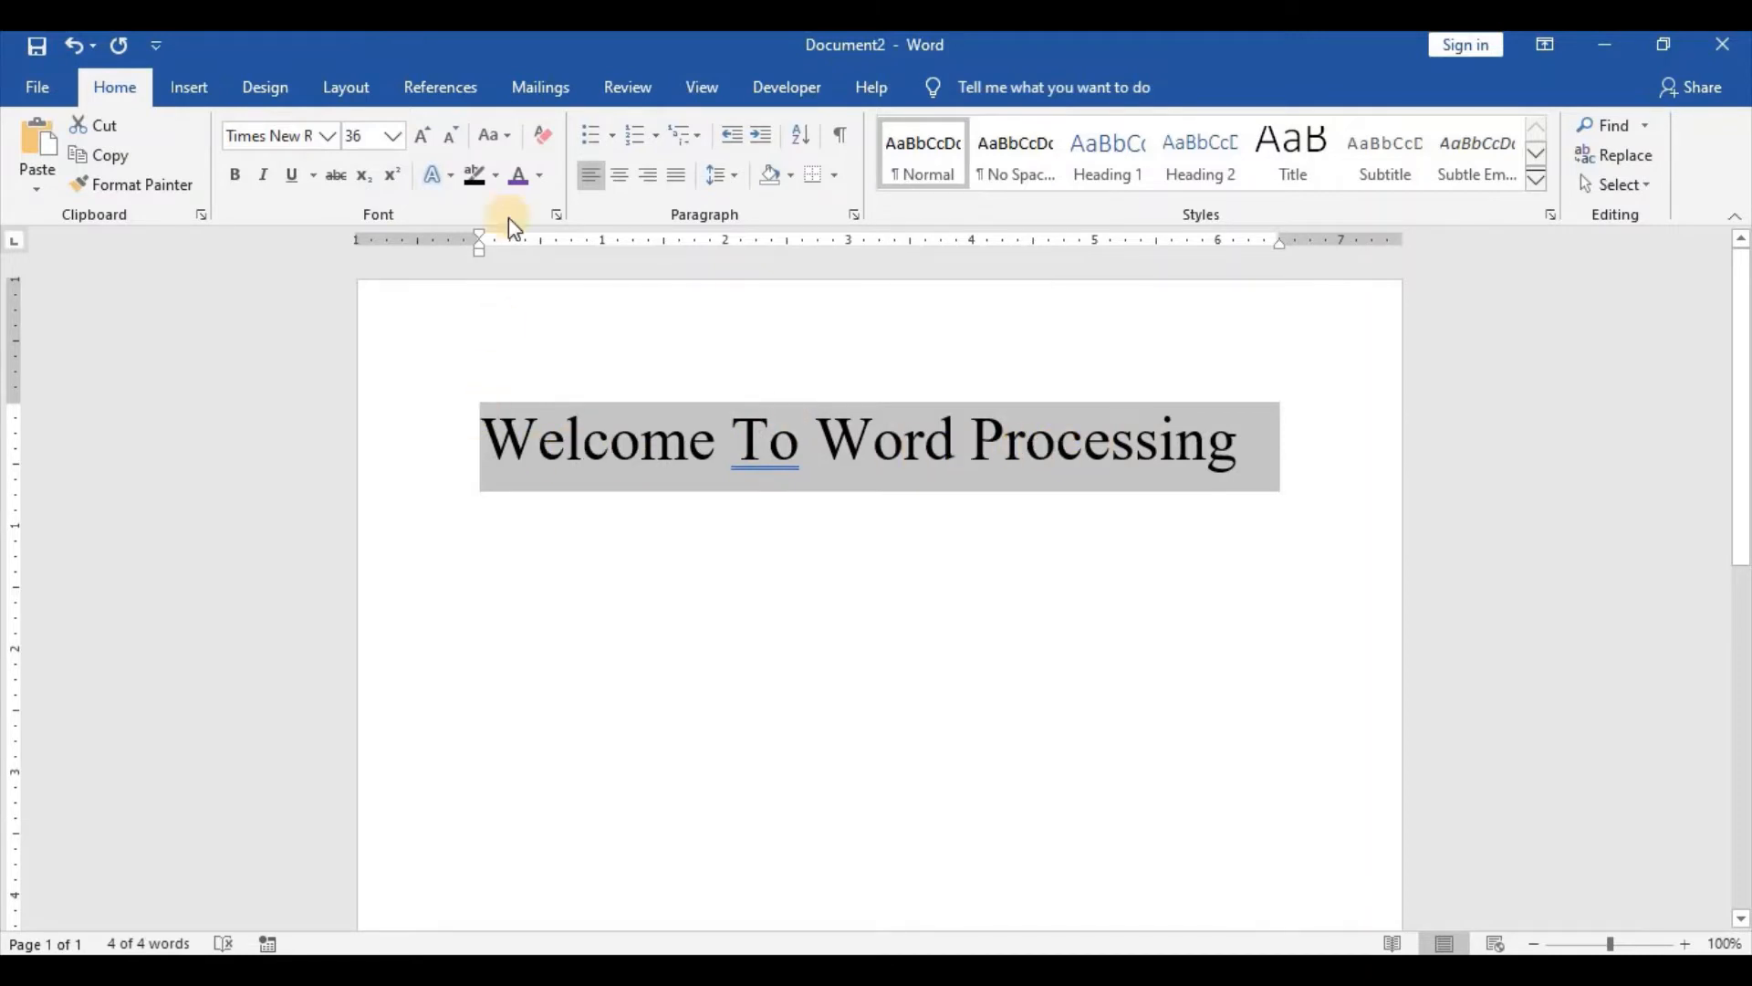
# Try toggle case on the selected line and set it to sentence case.
pyautogui.click(496, 135)
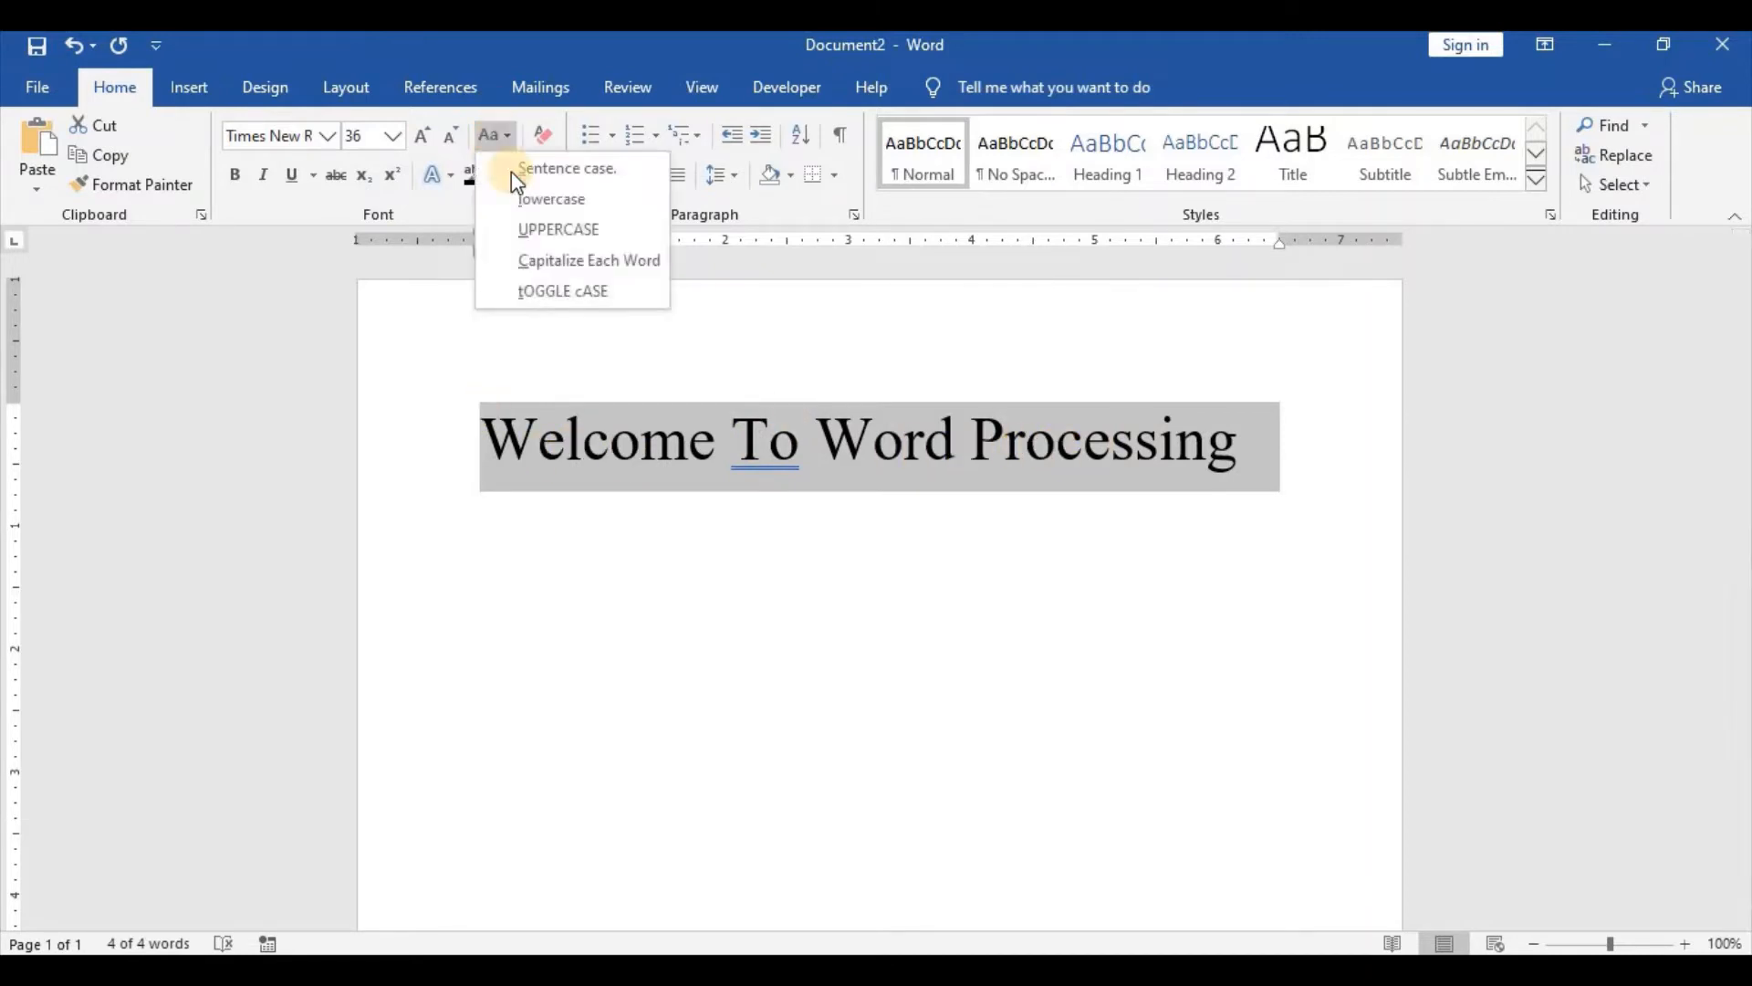
pyautogui.click(579, 292)
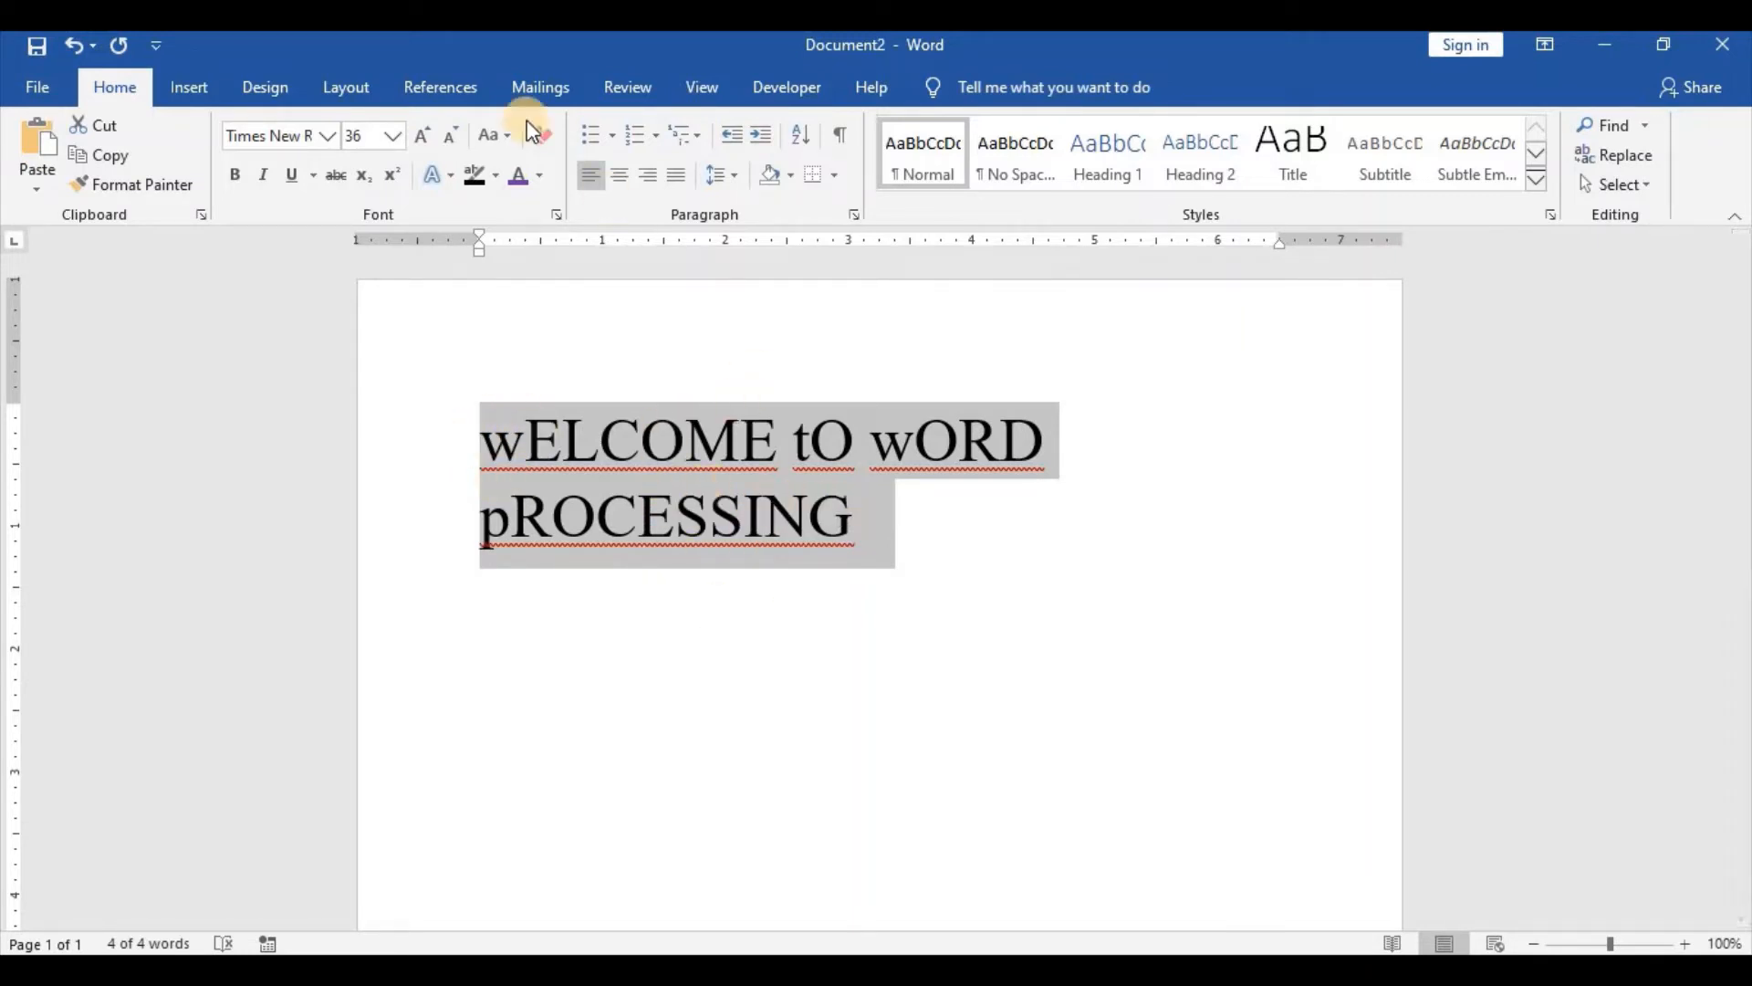
pyautogui.click(504, 135)
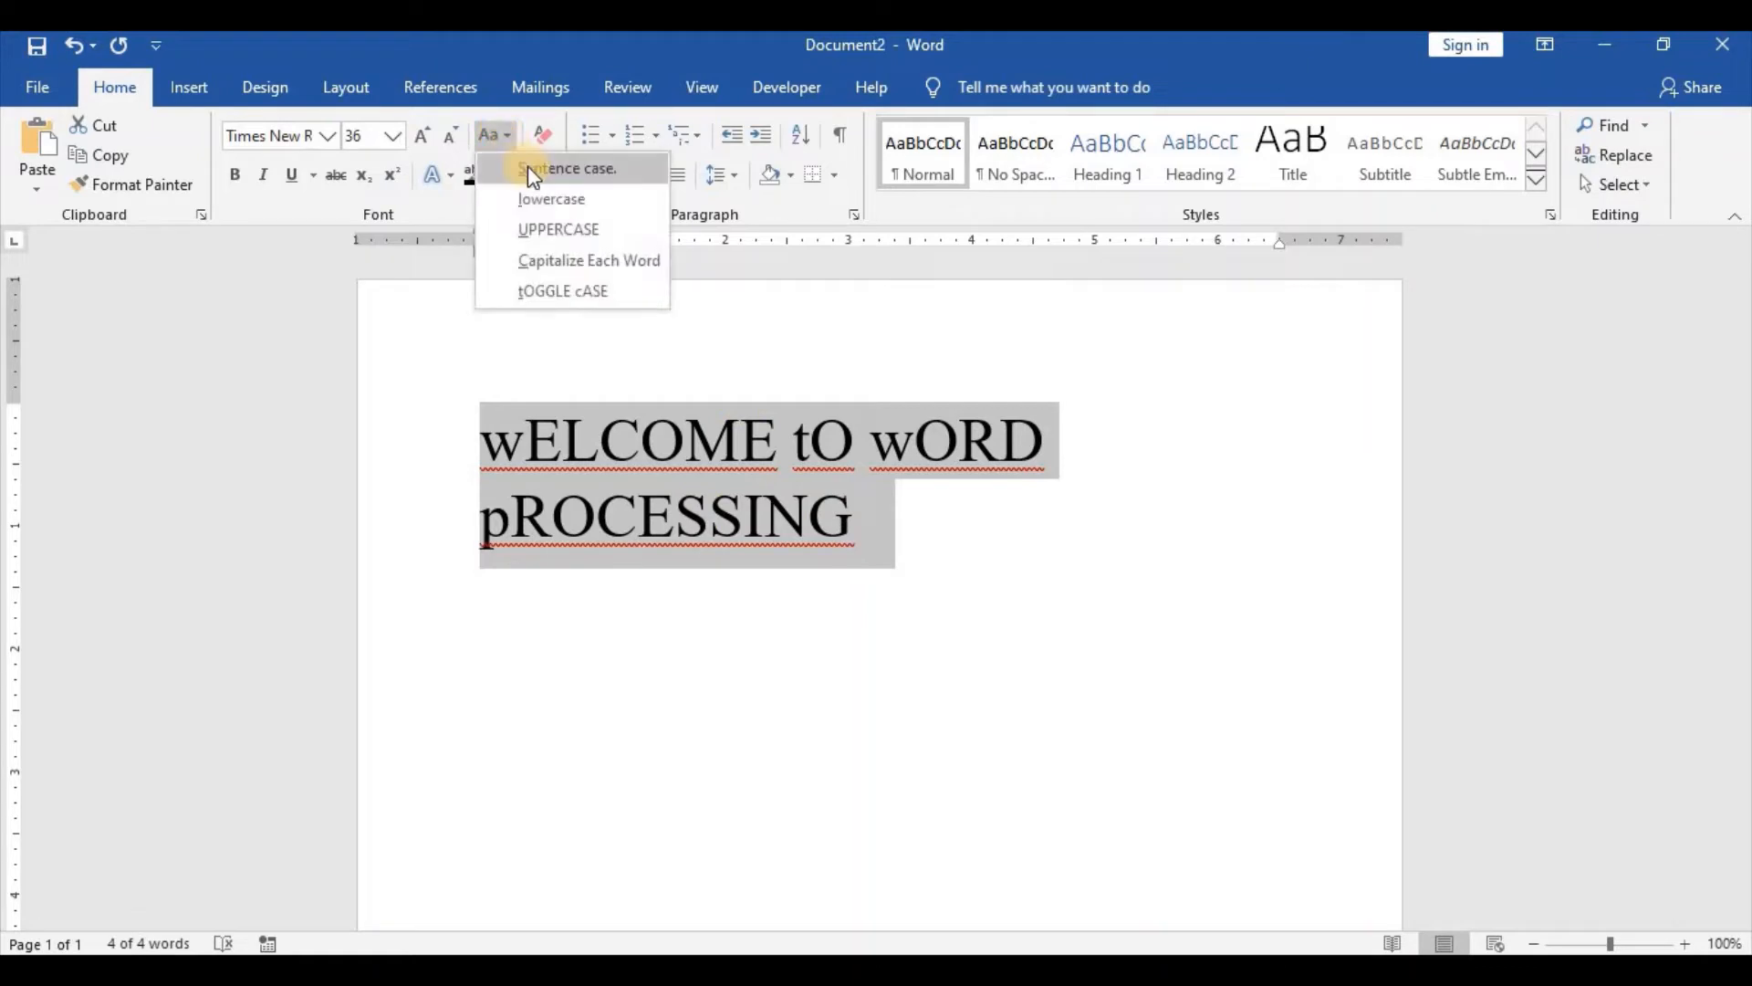
pyautogui.click(566, 167)
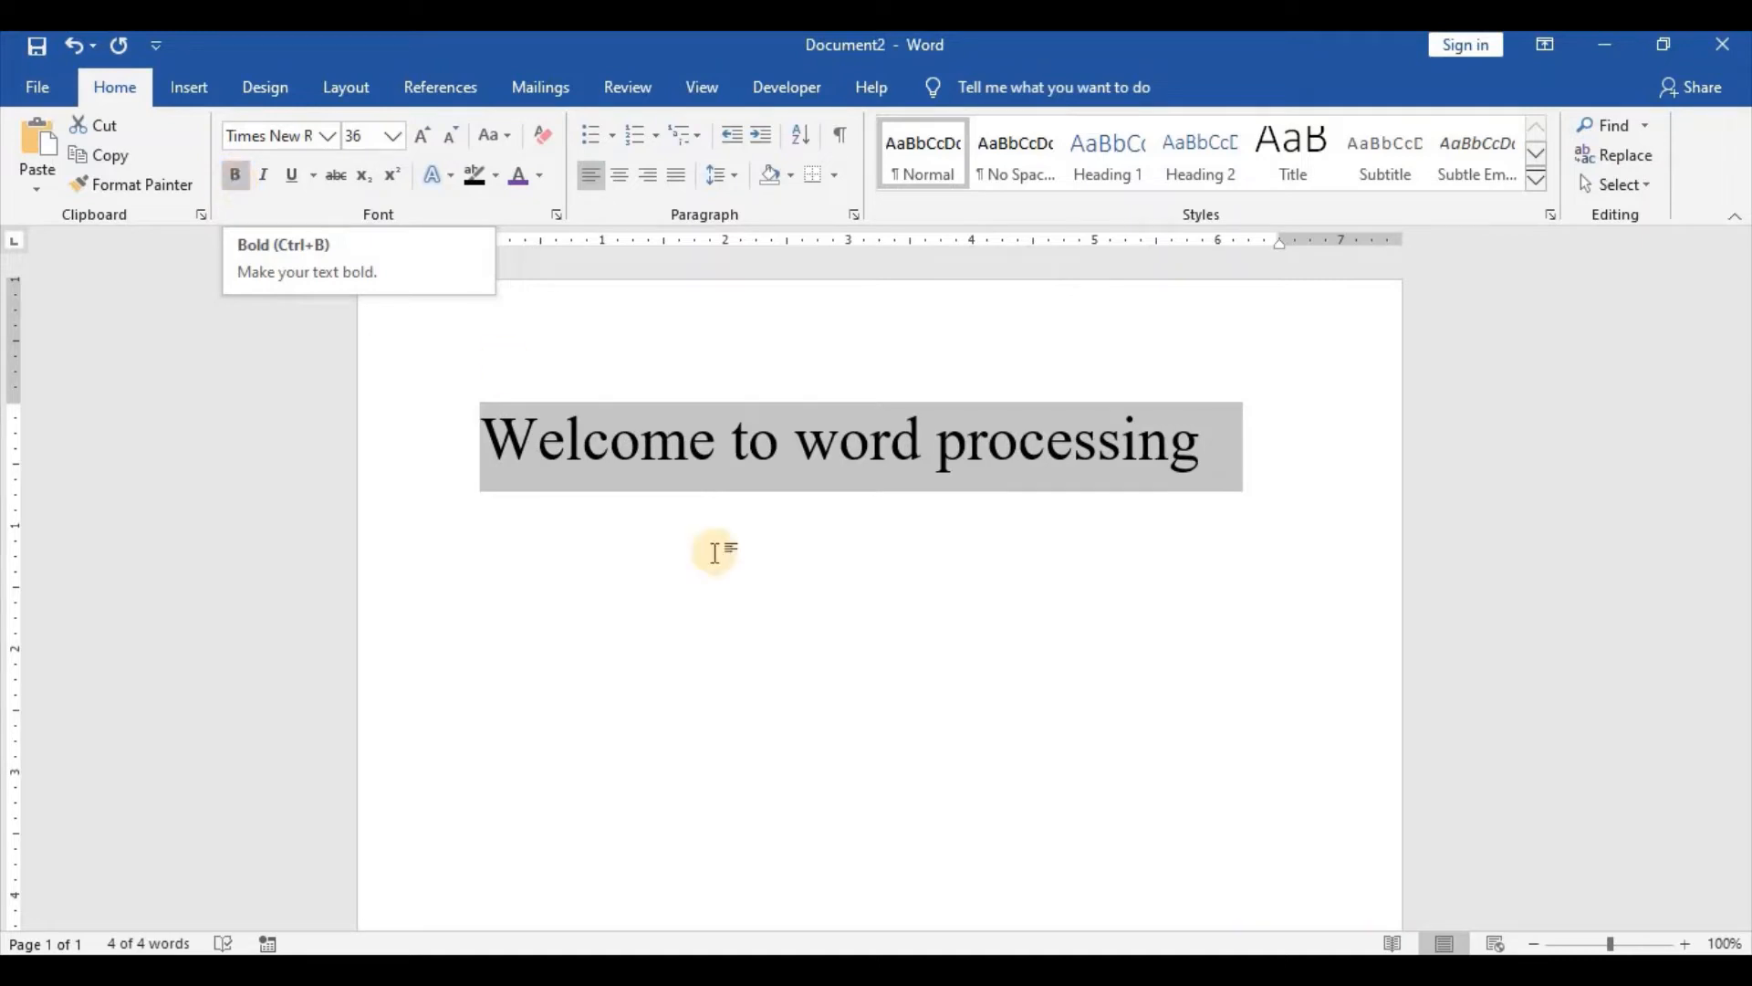
# Reselect the whole "Welcome to word processing" line and make it bold.
pyautogui.click(899, 602)
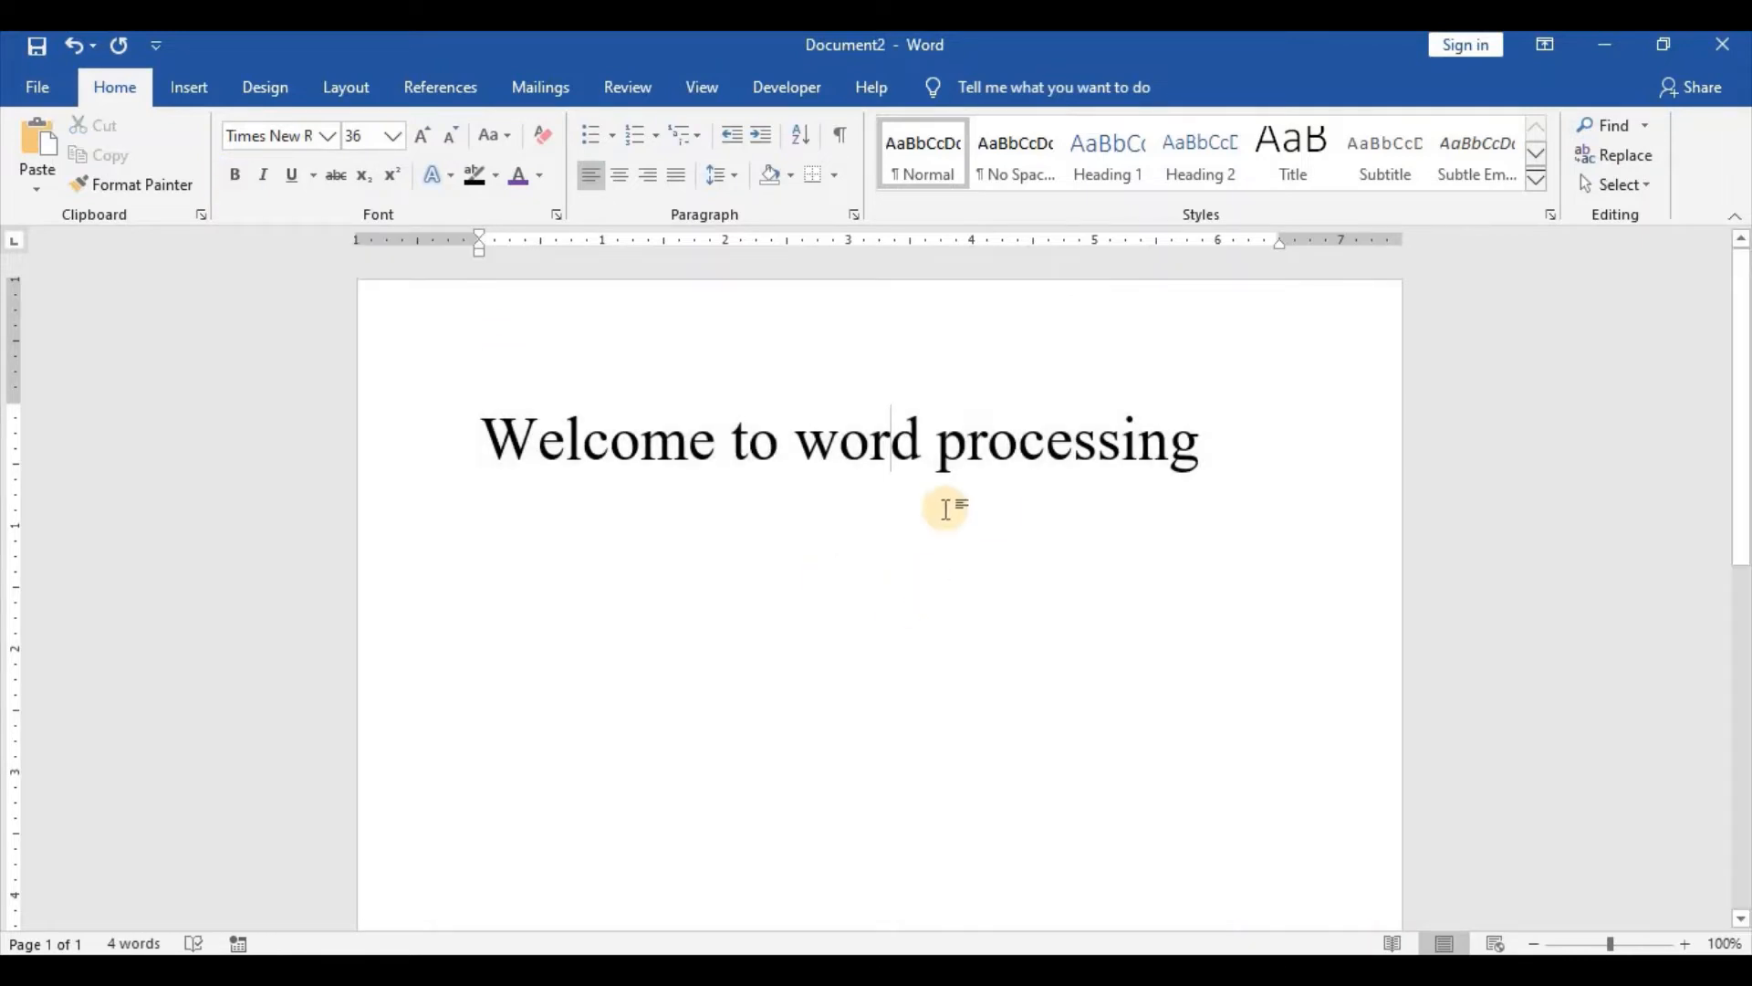
pyautogui.moveTo(1224, 456); pyautogui.dragTo(487, 463)
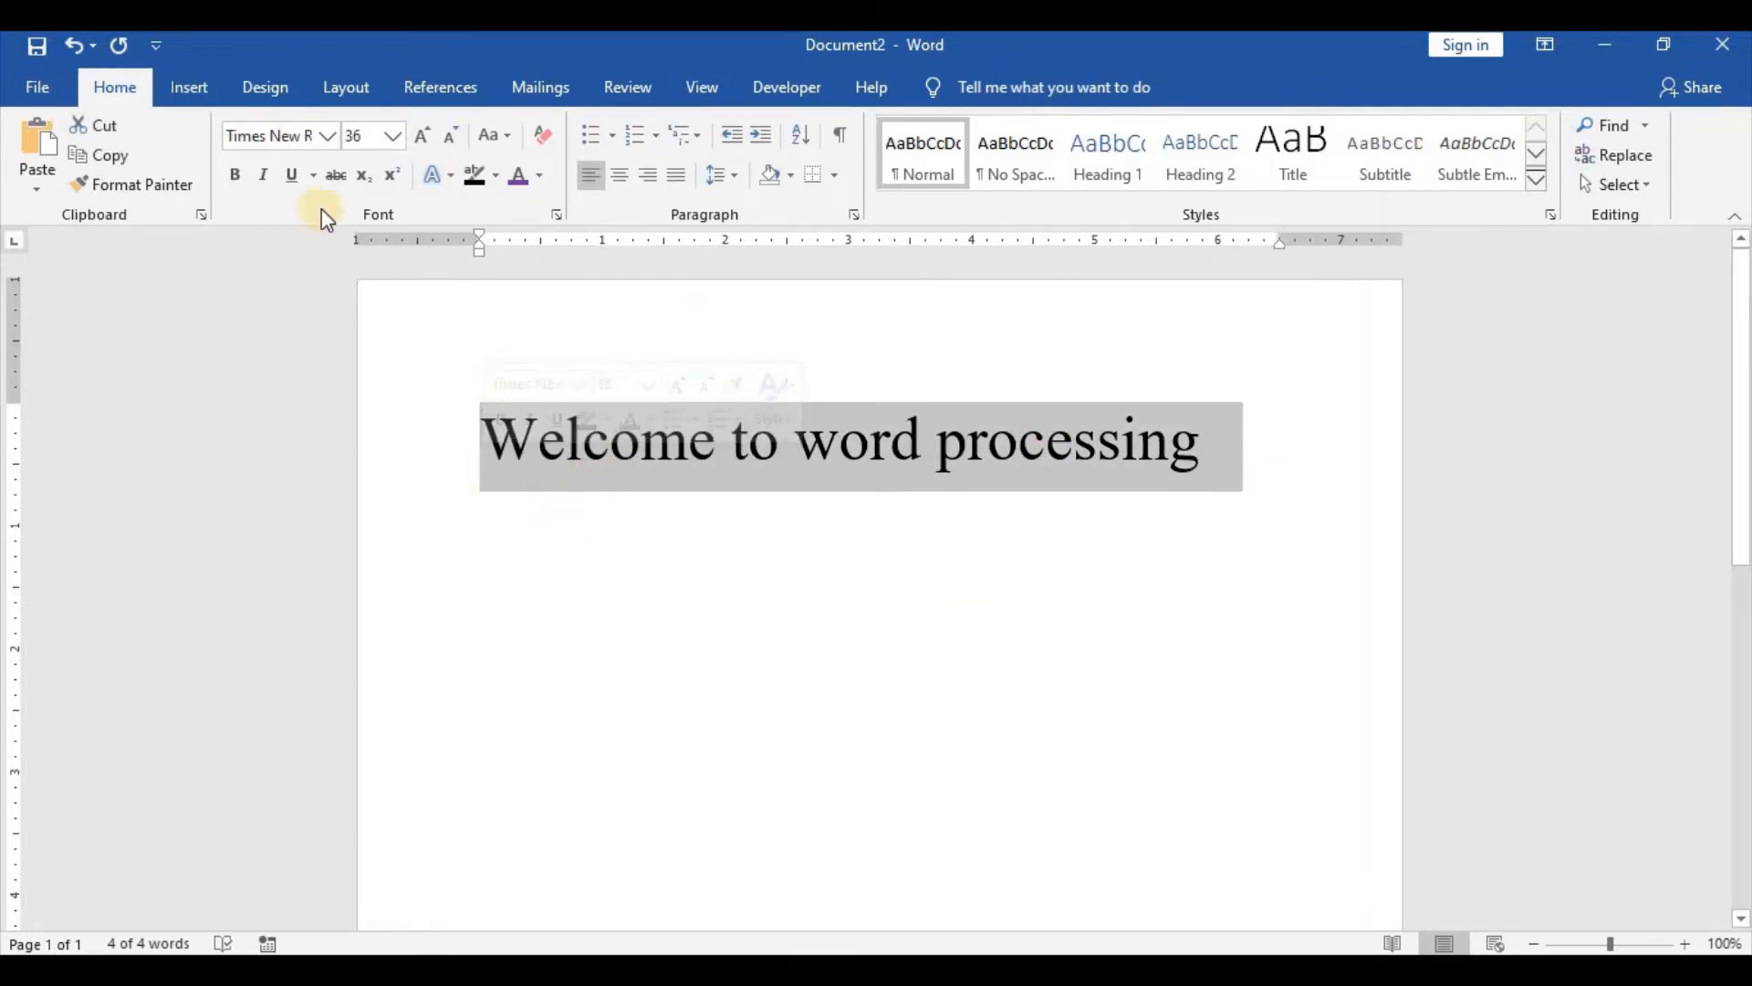
pyautogui.click(243, 183)
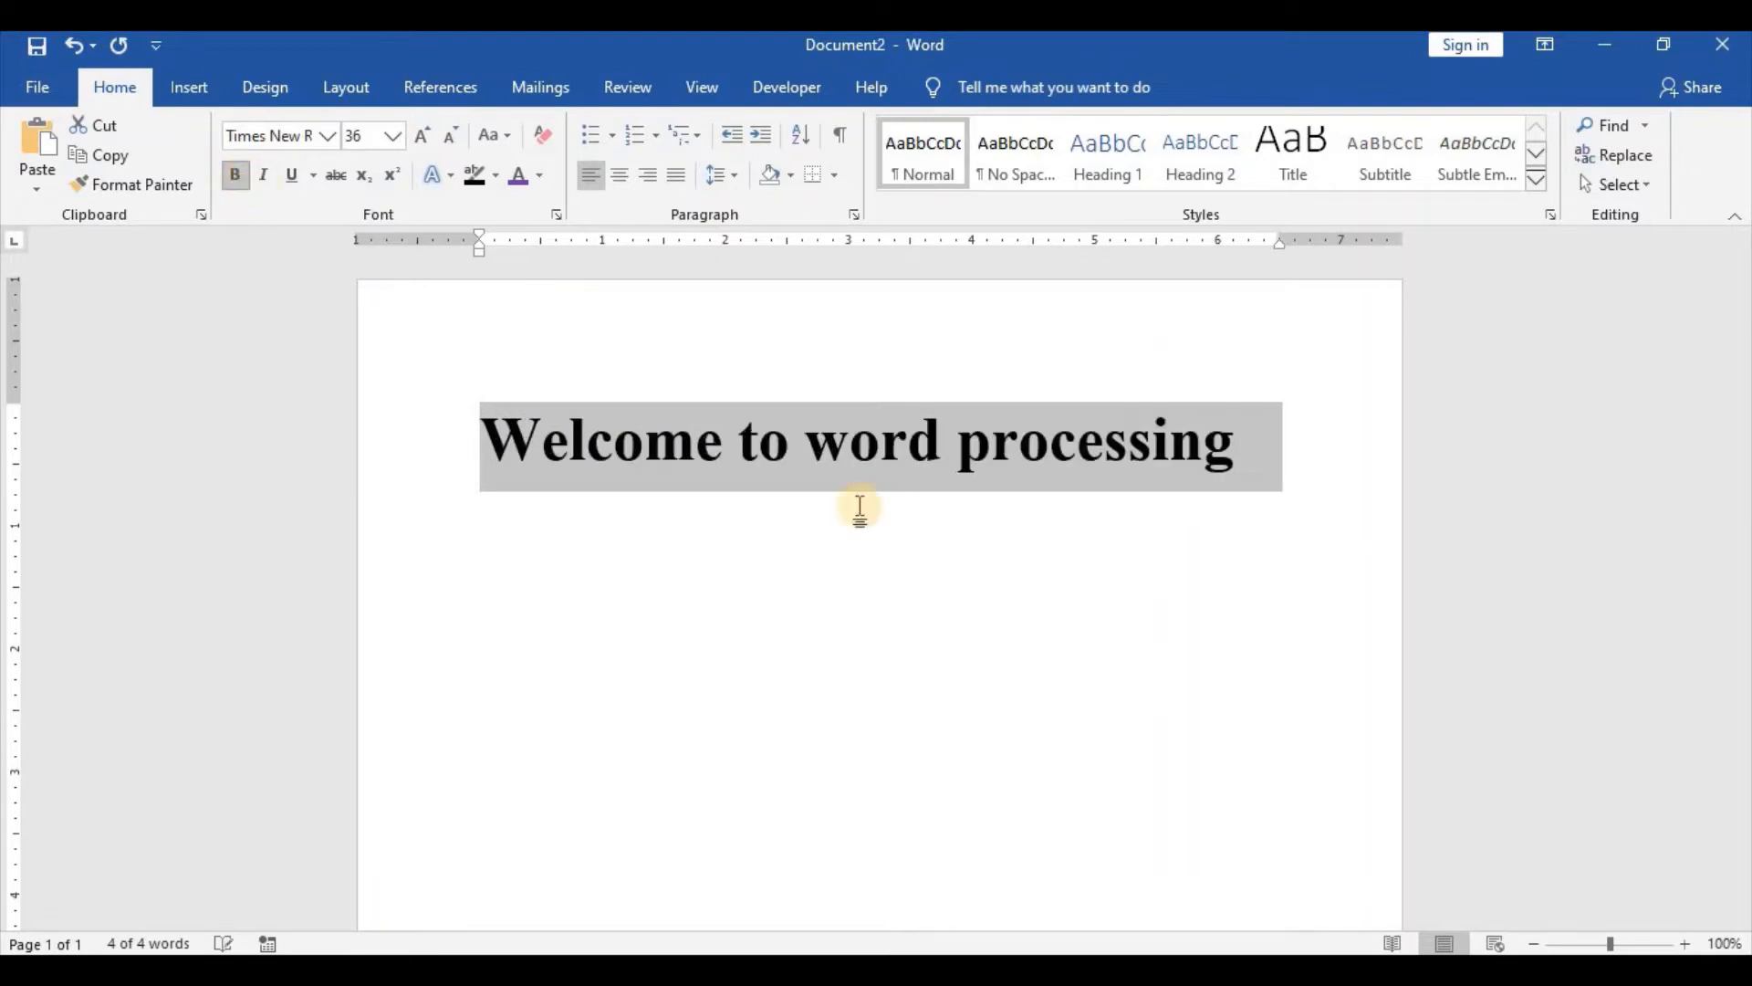
# Reselect the whole "Welcome to word processing" line and make it italic and underlined.
pyautogui.click(1049, 627)
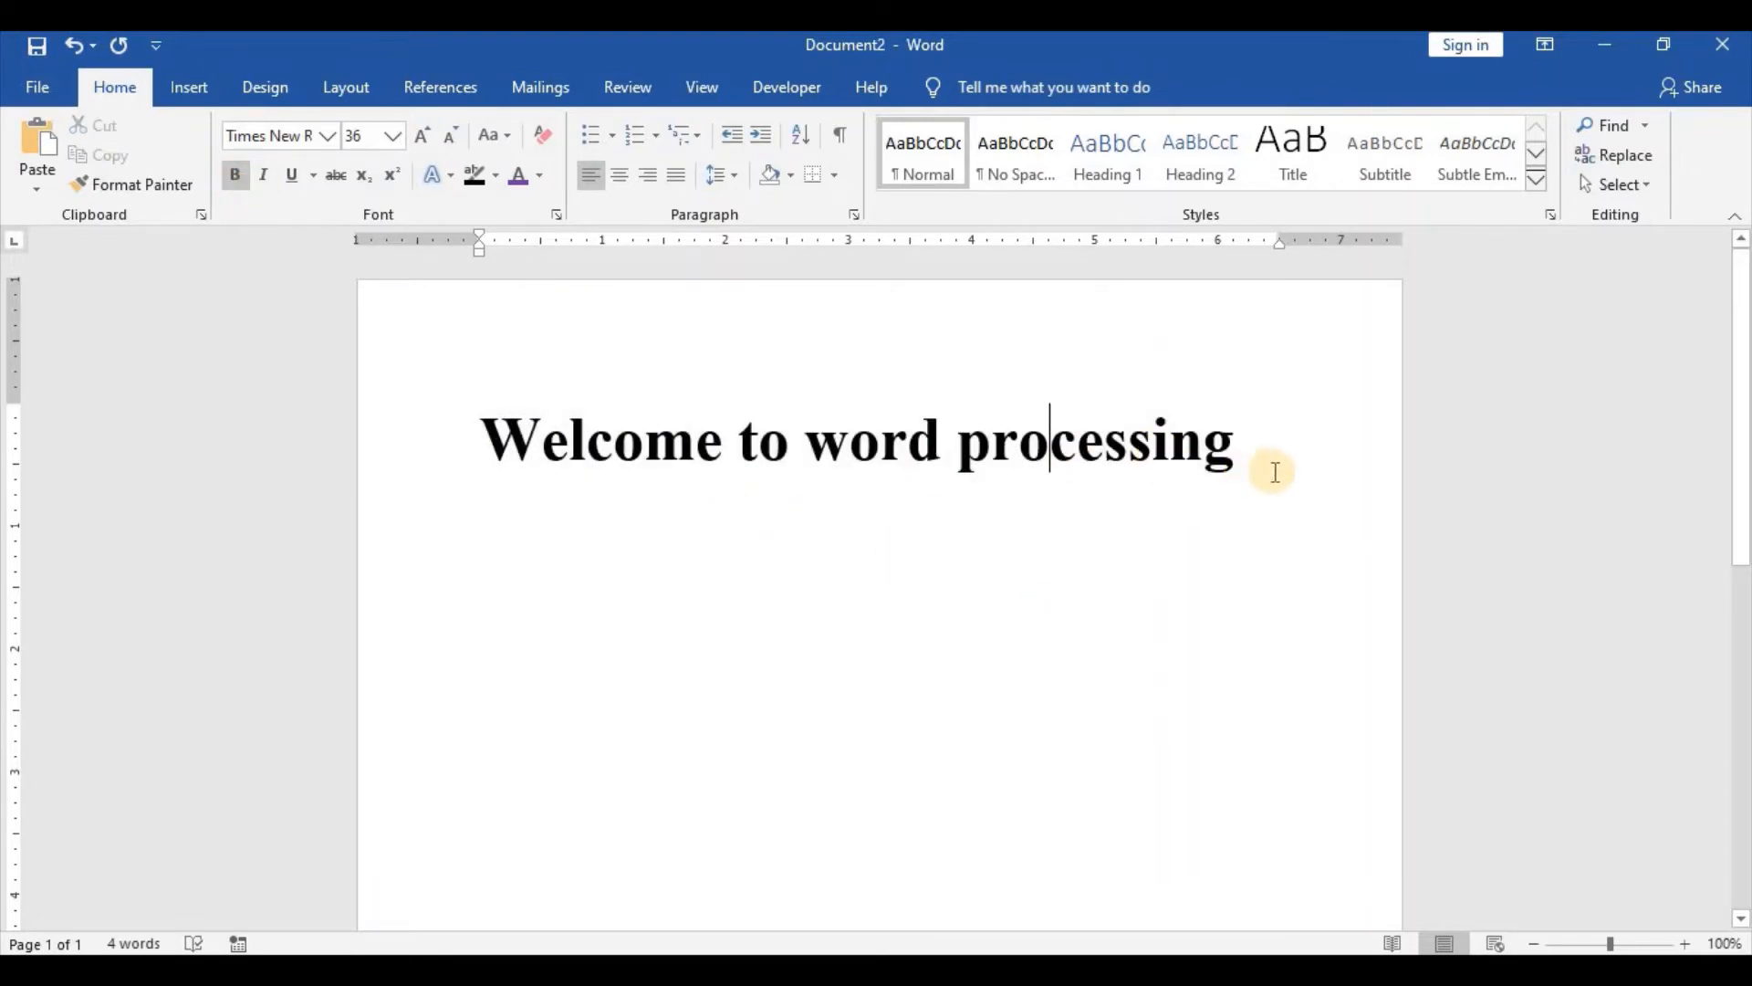
pyautogui.click(1263, 438)
pyautogui.moveTo(1011, 452); pyautogui.dragTo(546, 446)
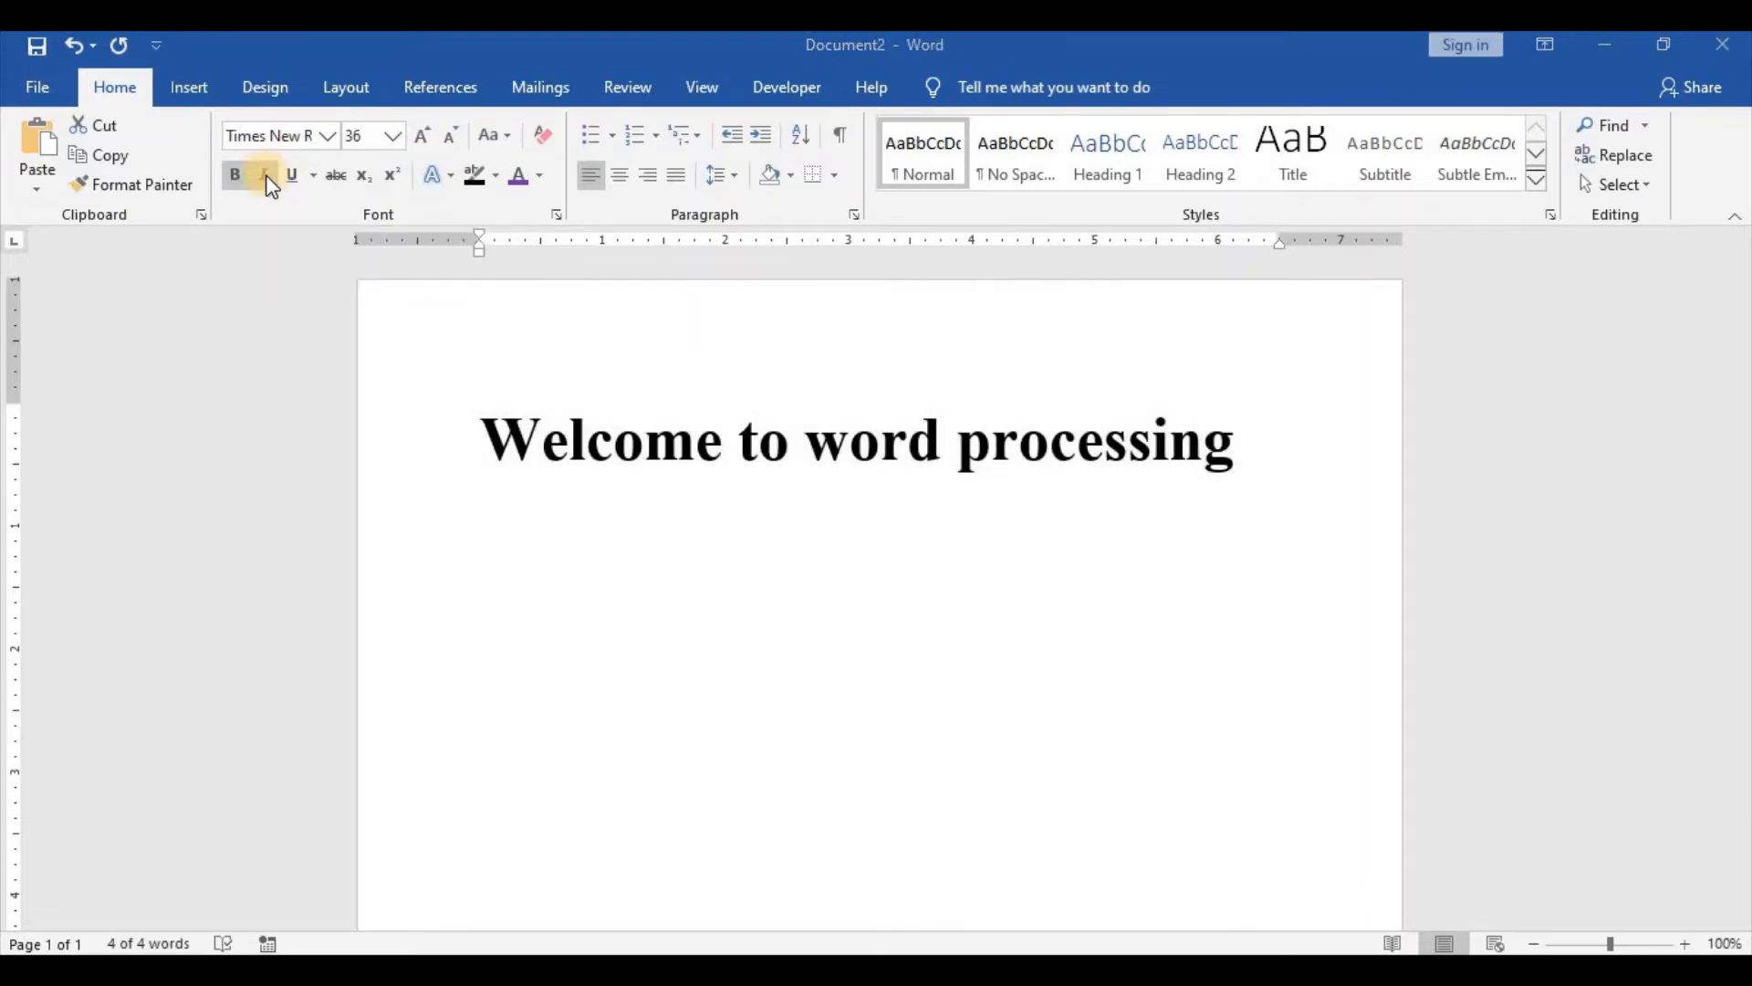
pyautogui.click(265, 176)
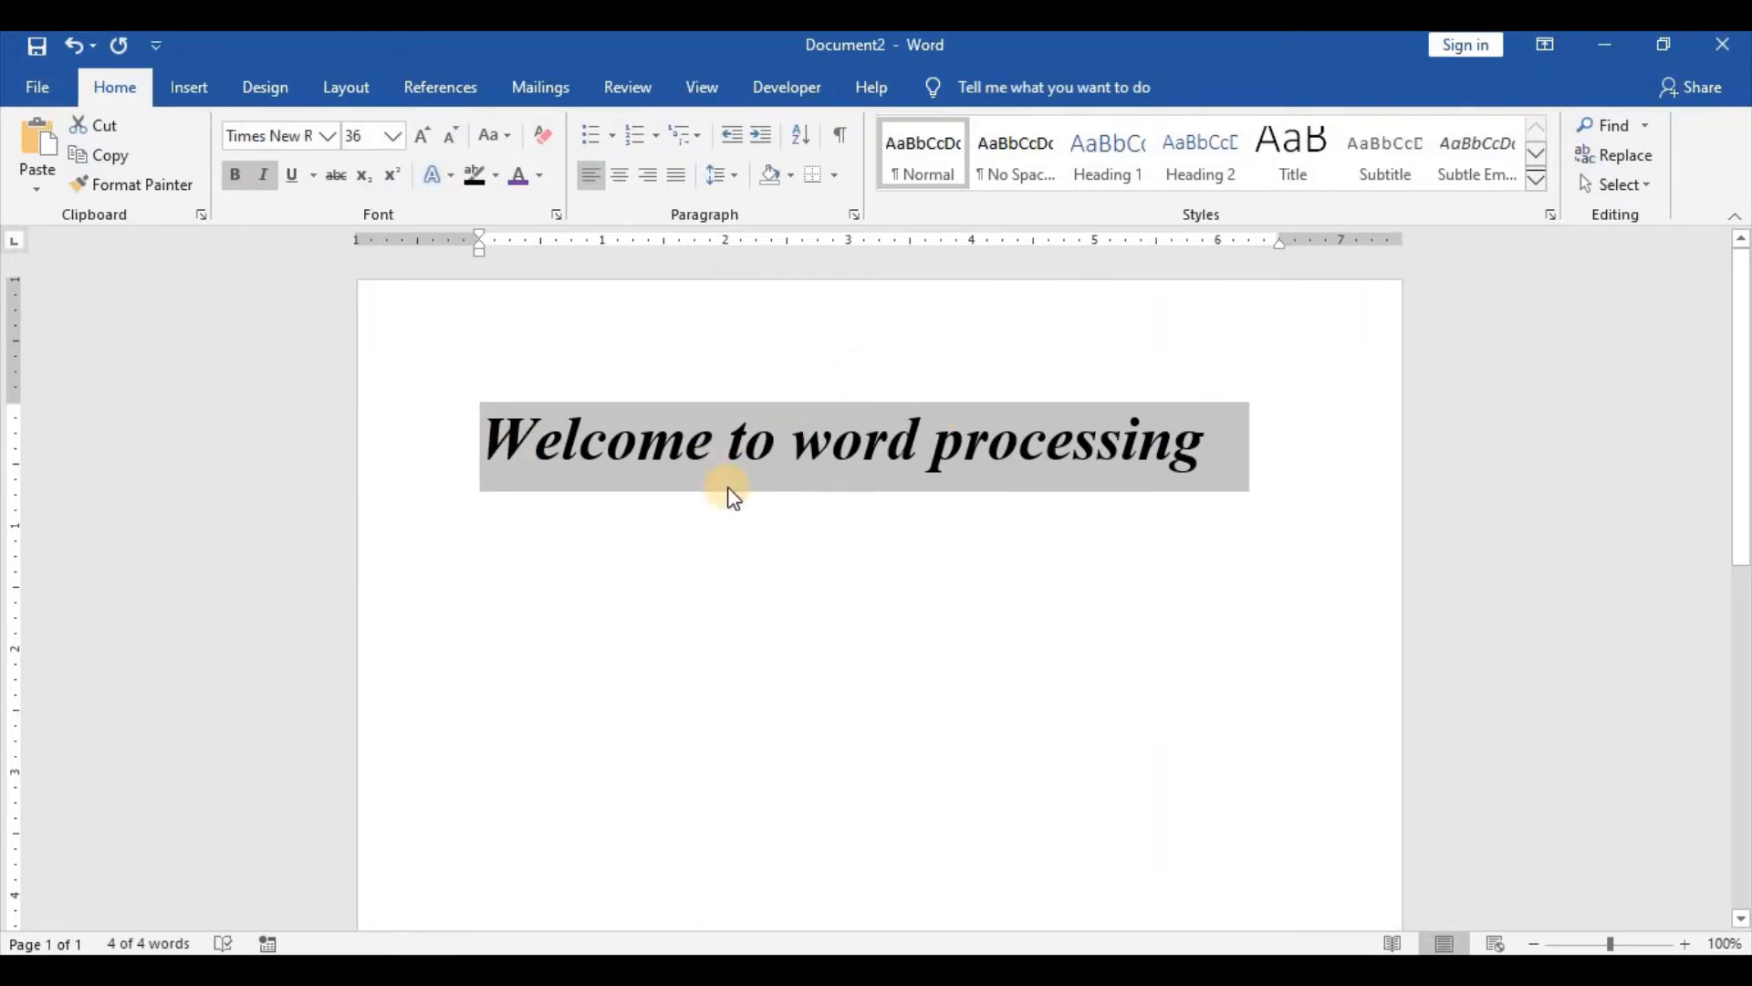
pyautogui.click(297, 173)
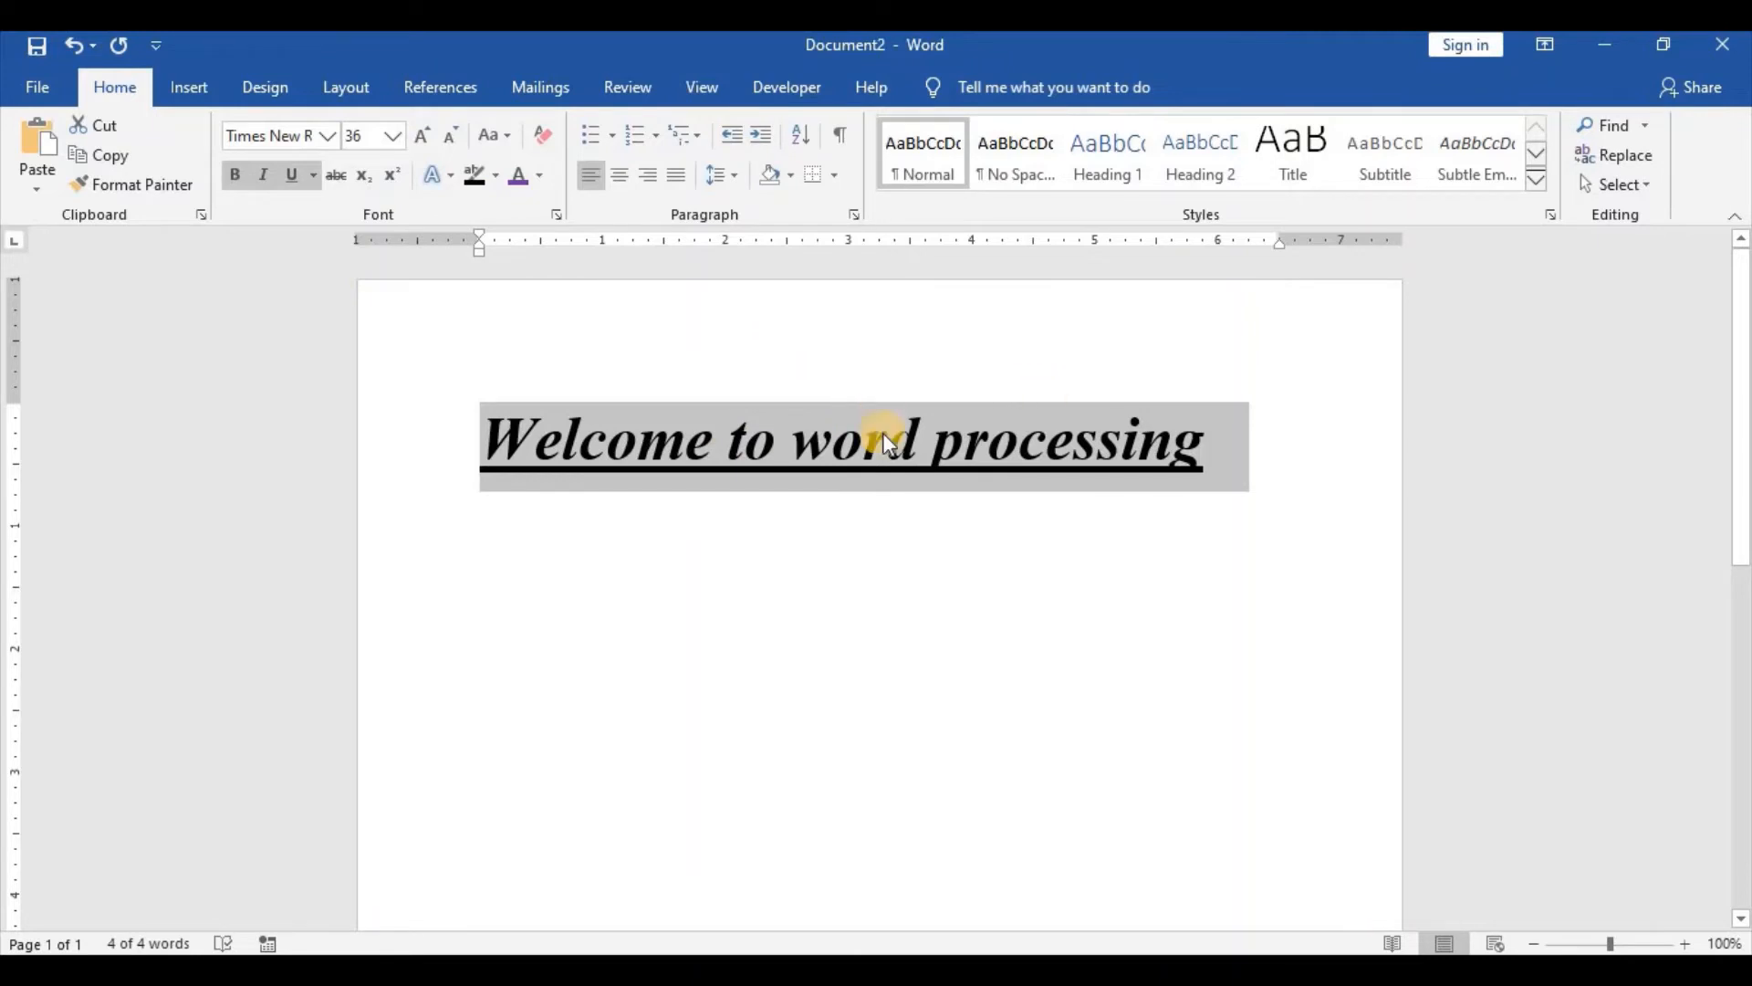
pyautogui.click(1110, 458)
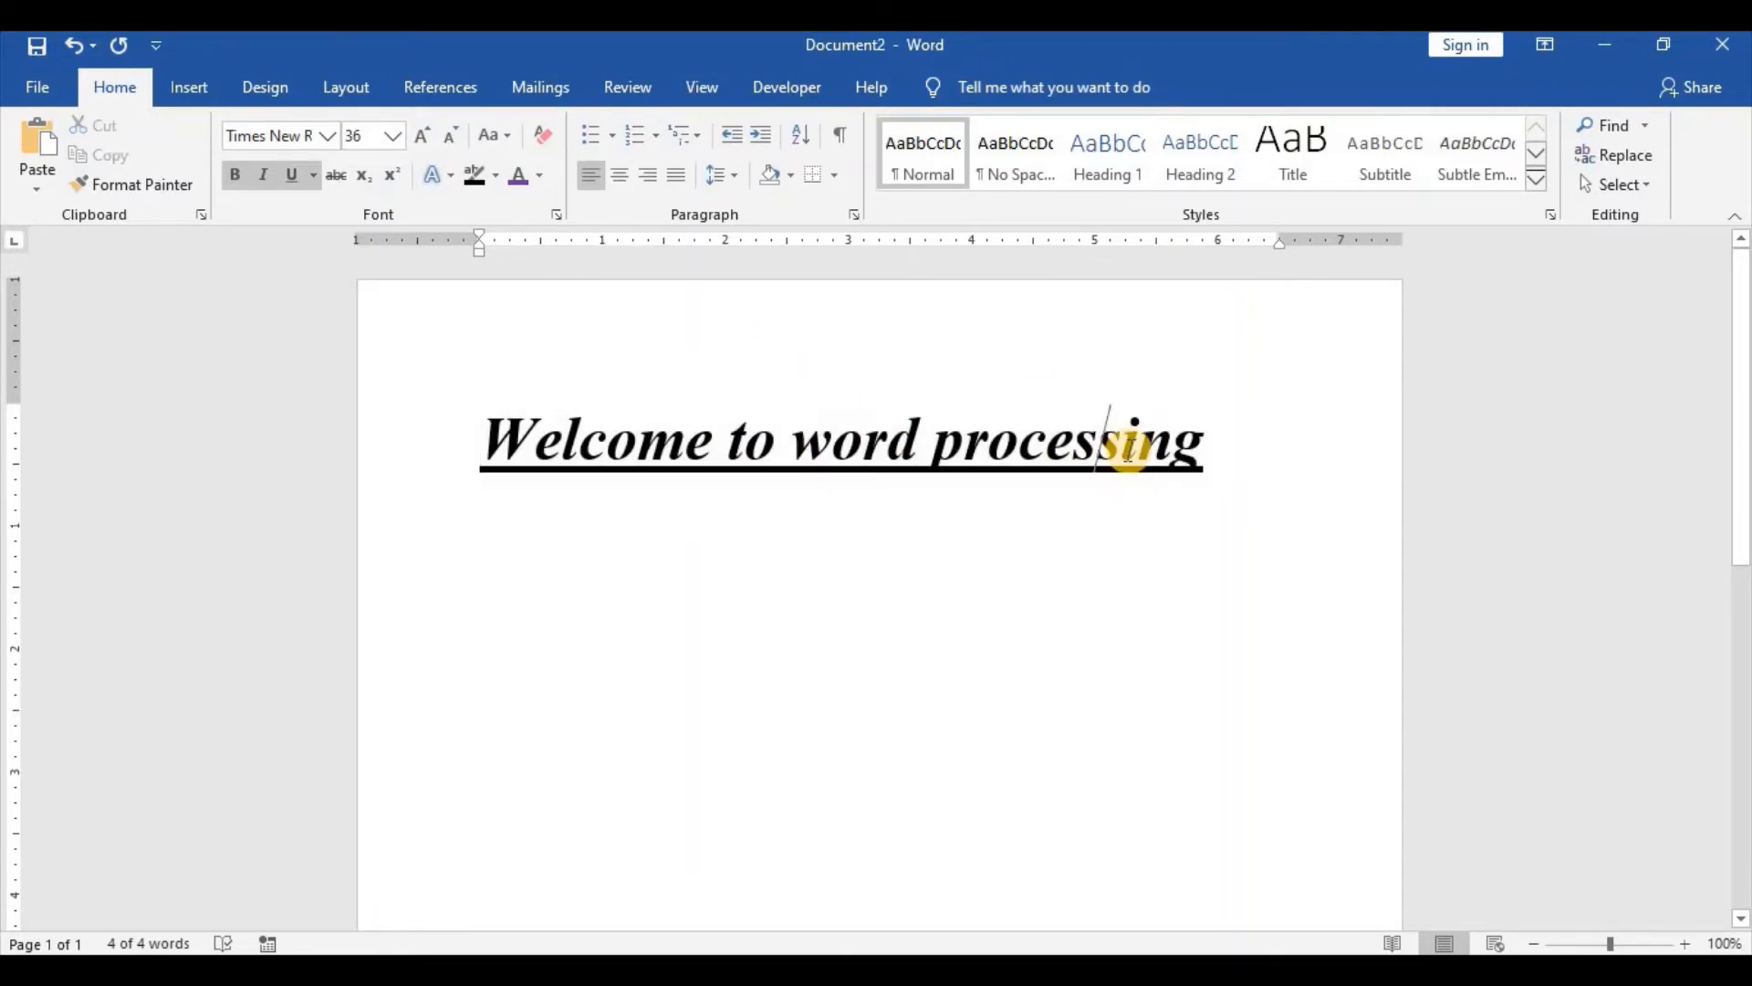
# Add a new line below the "Welcome to word processing" line containing the word "Price".
pyautogui.click(1245, 444)
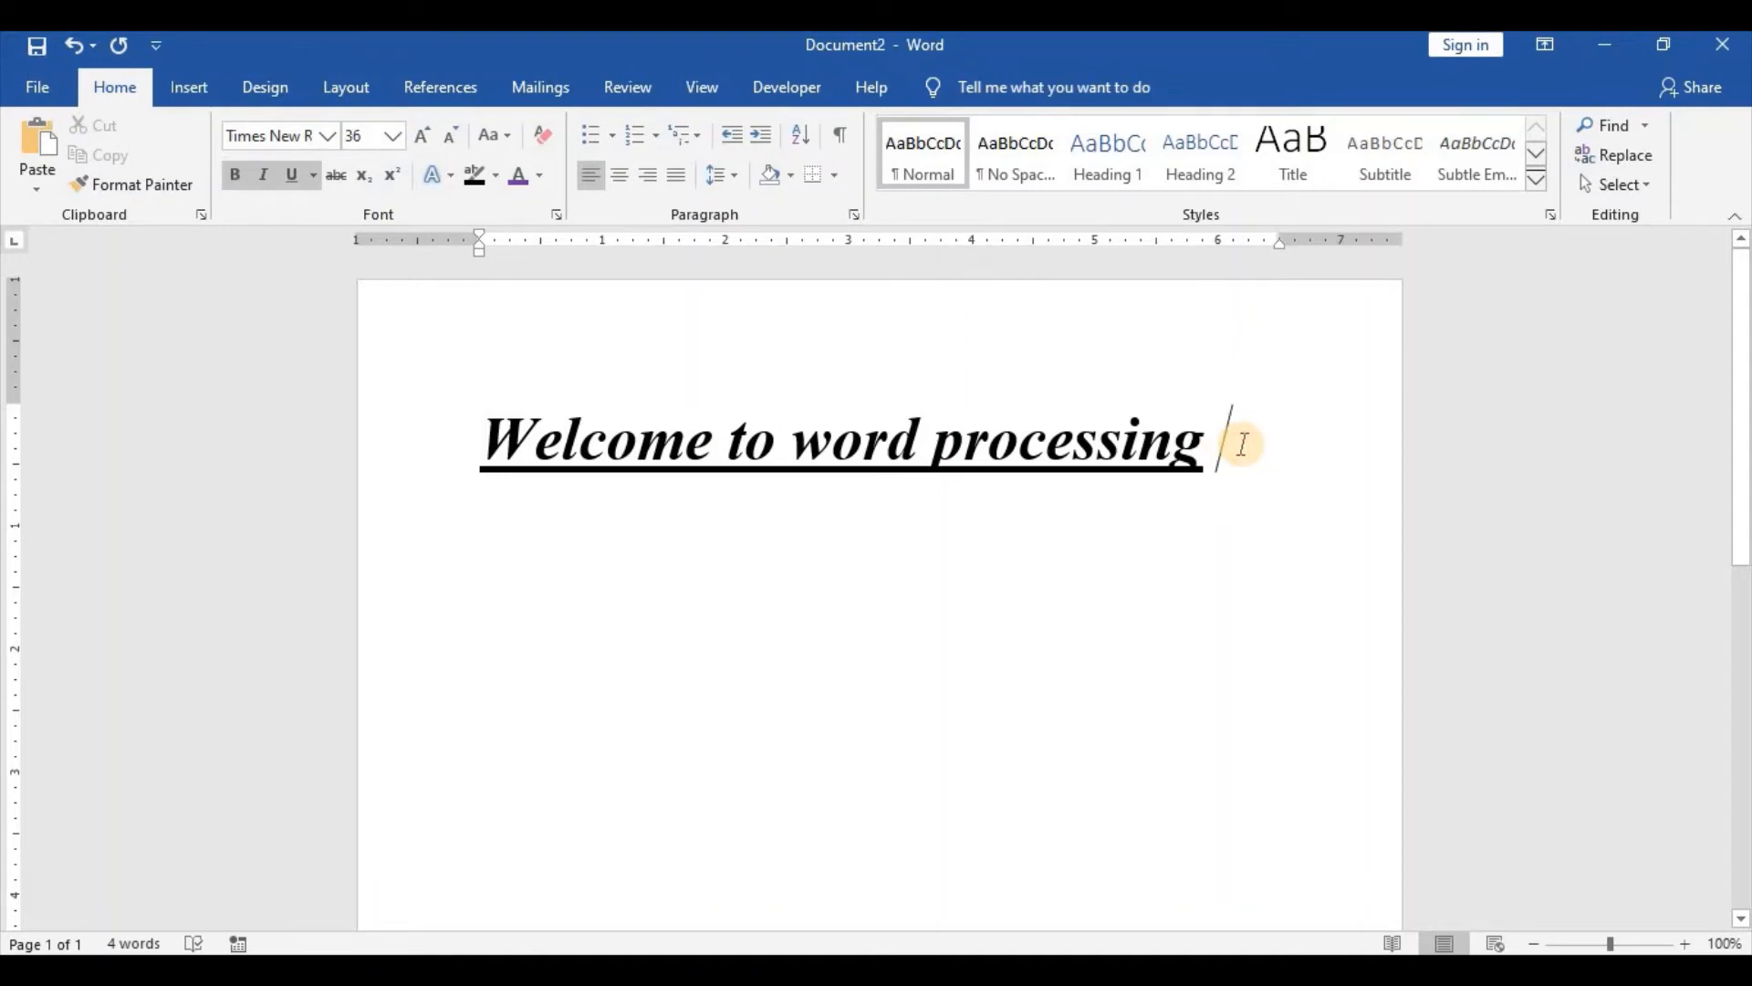
pyautogui.press('Return')
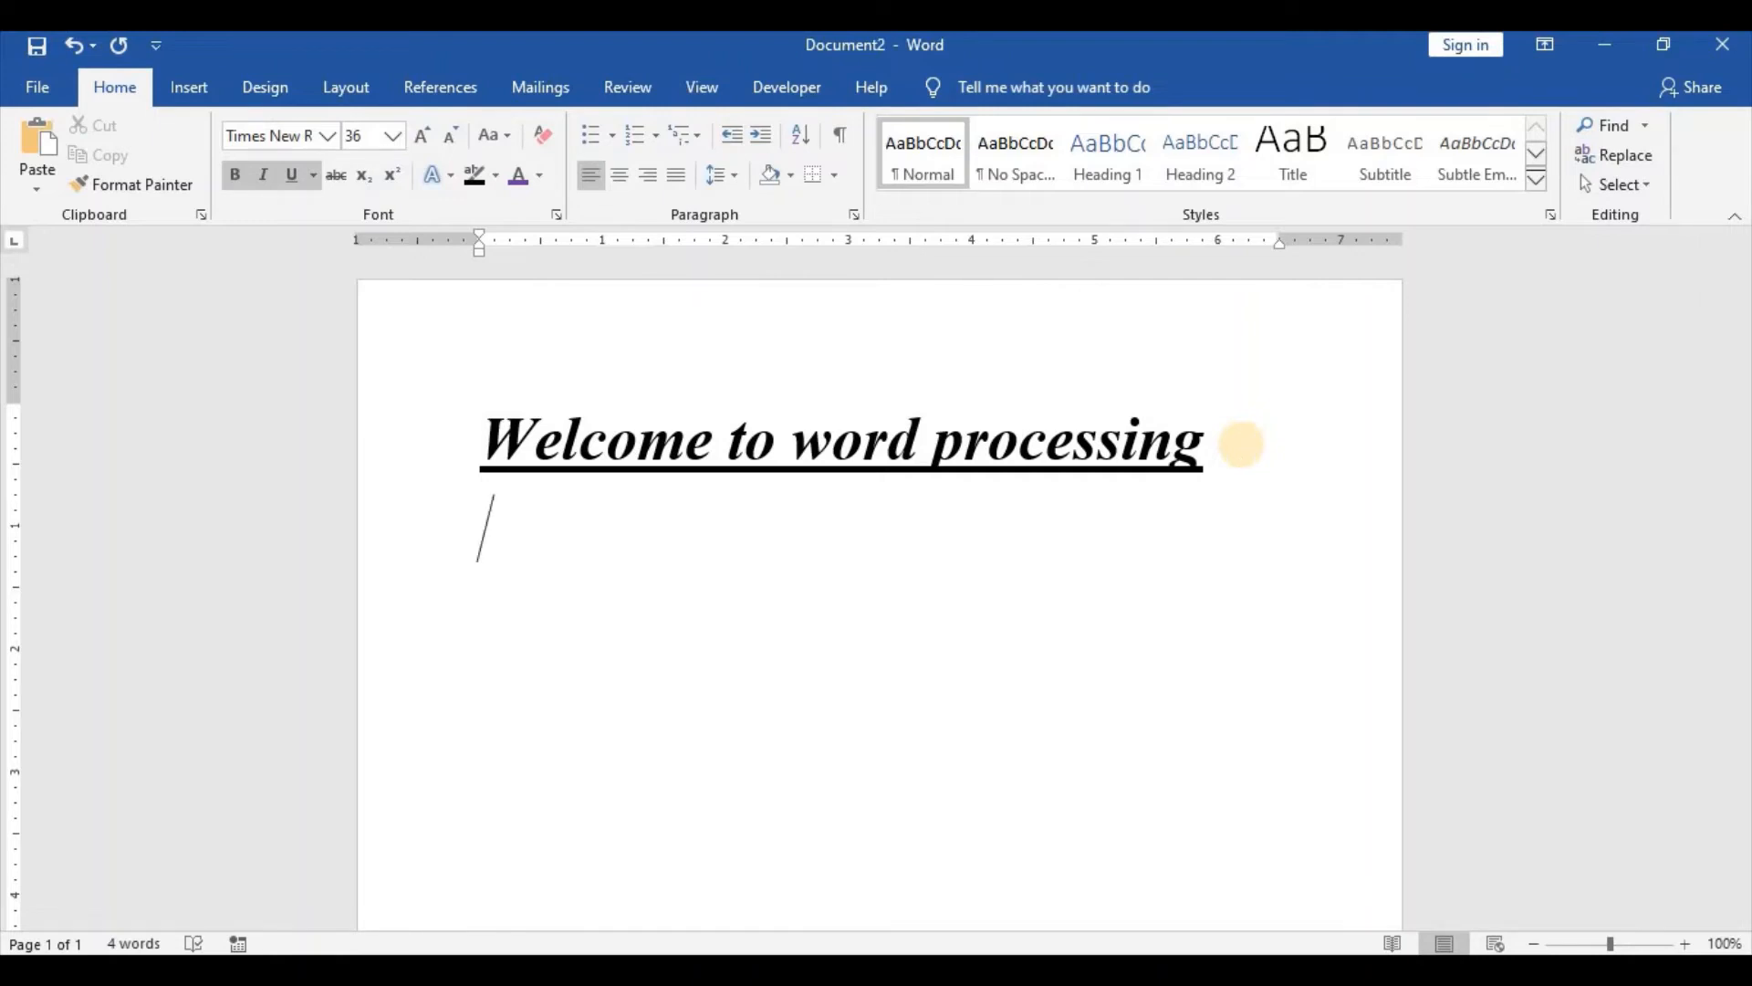
pyautogui.write('Price')
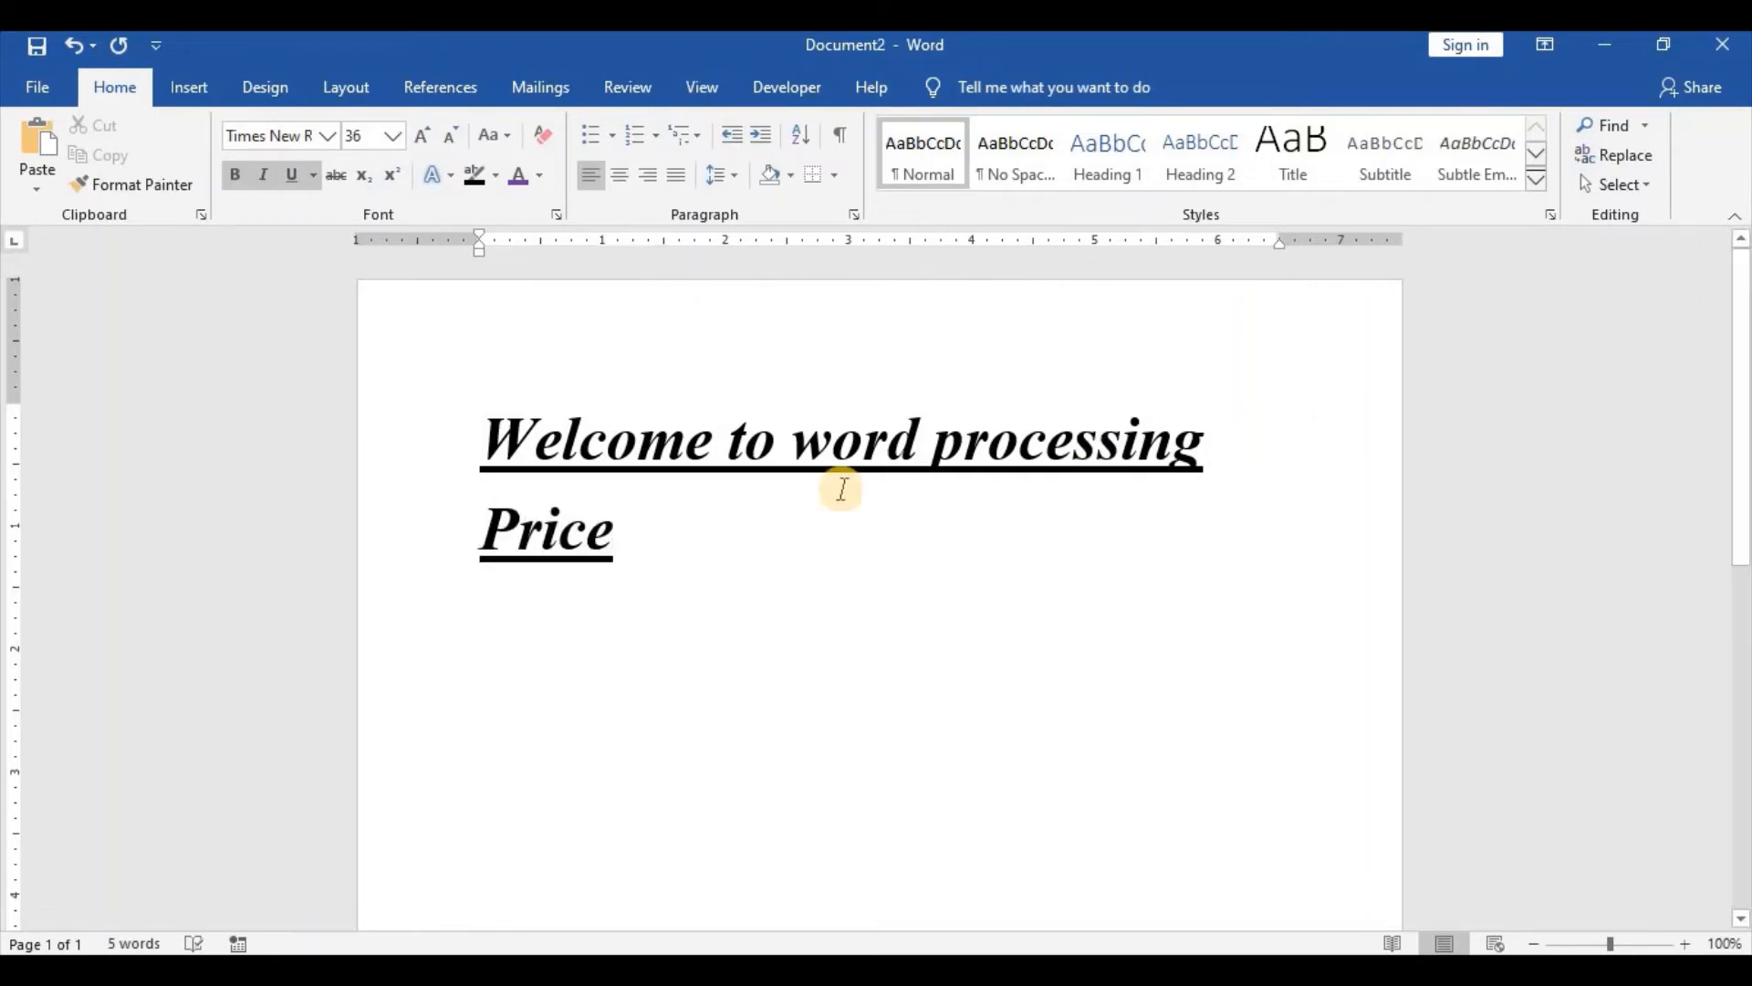
# Remove bold, underline and italic from the word "Price" and apply strikethrough to it.
pyautogui.moveTo(485, 521); pyautogui.dragTo(632, 544)
pyautogui.click(235, 174)
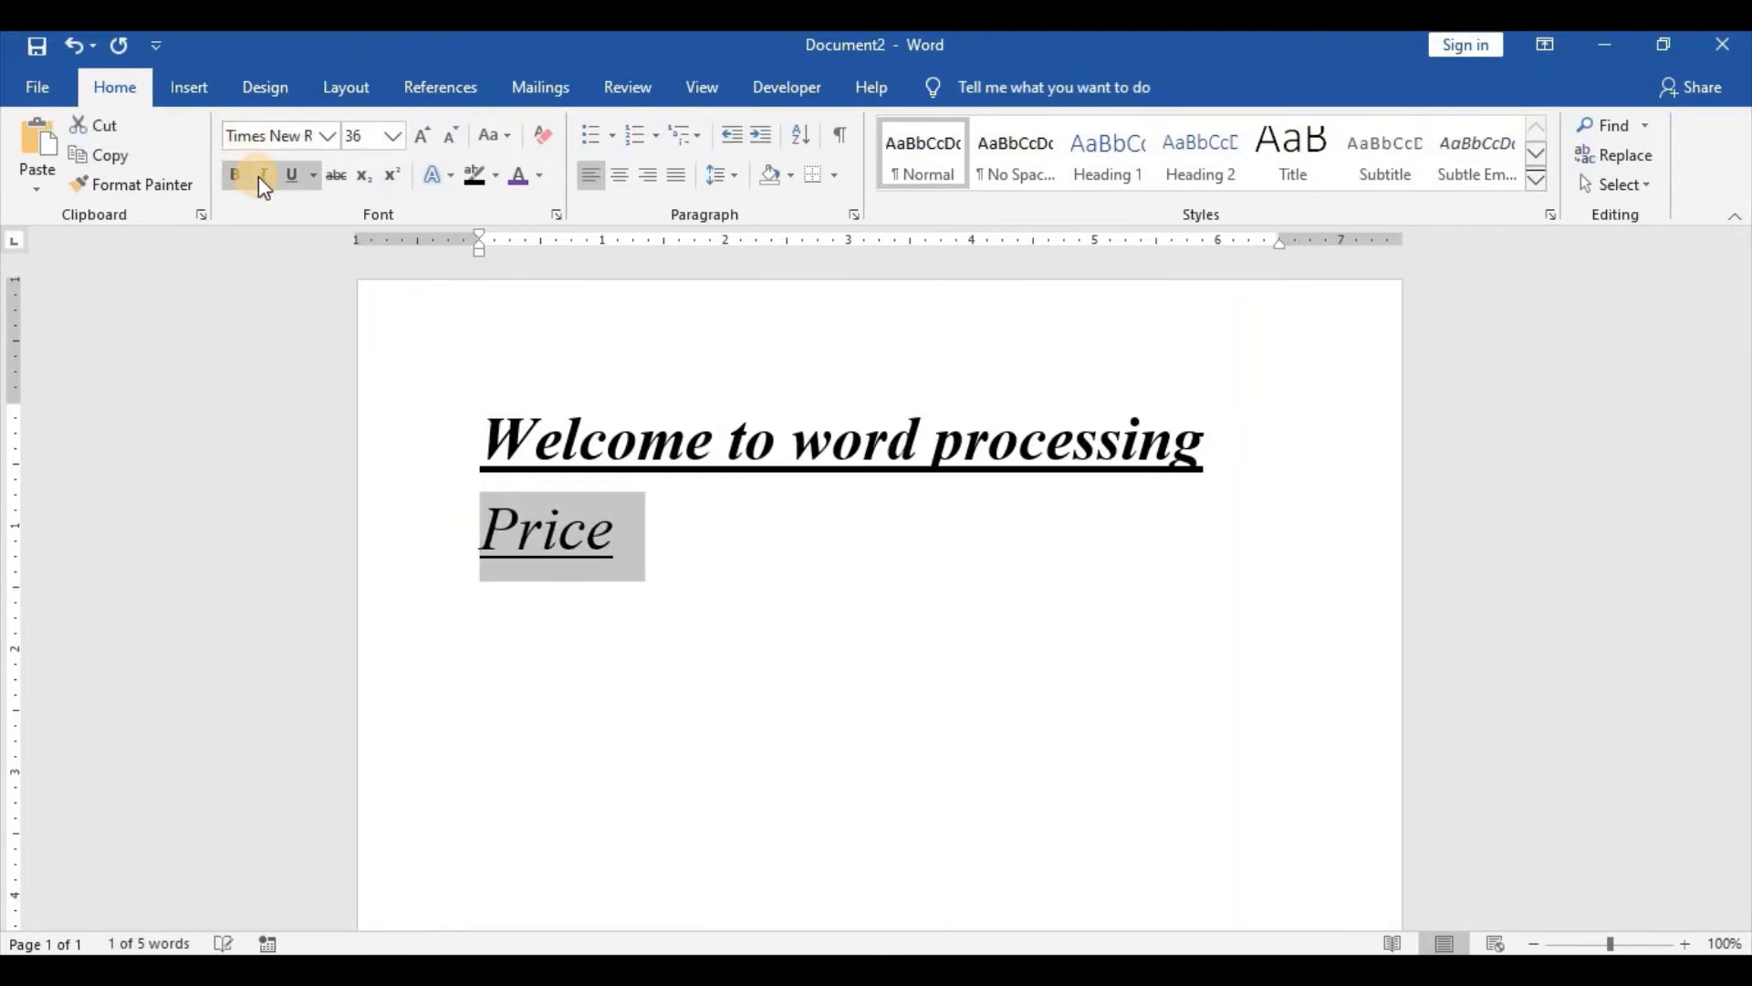
pyautogui.click(292, 176)
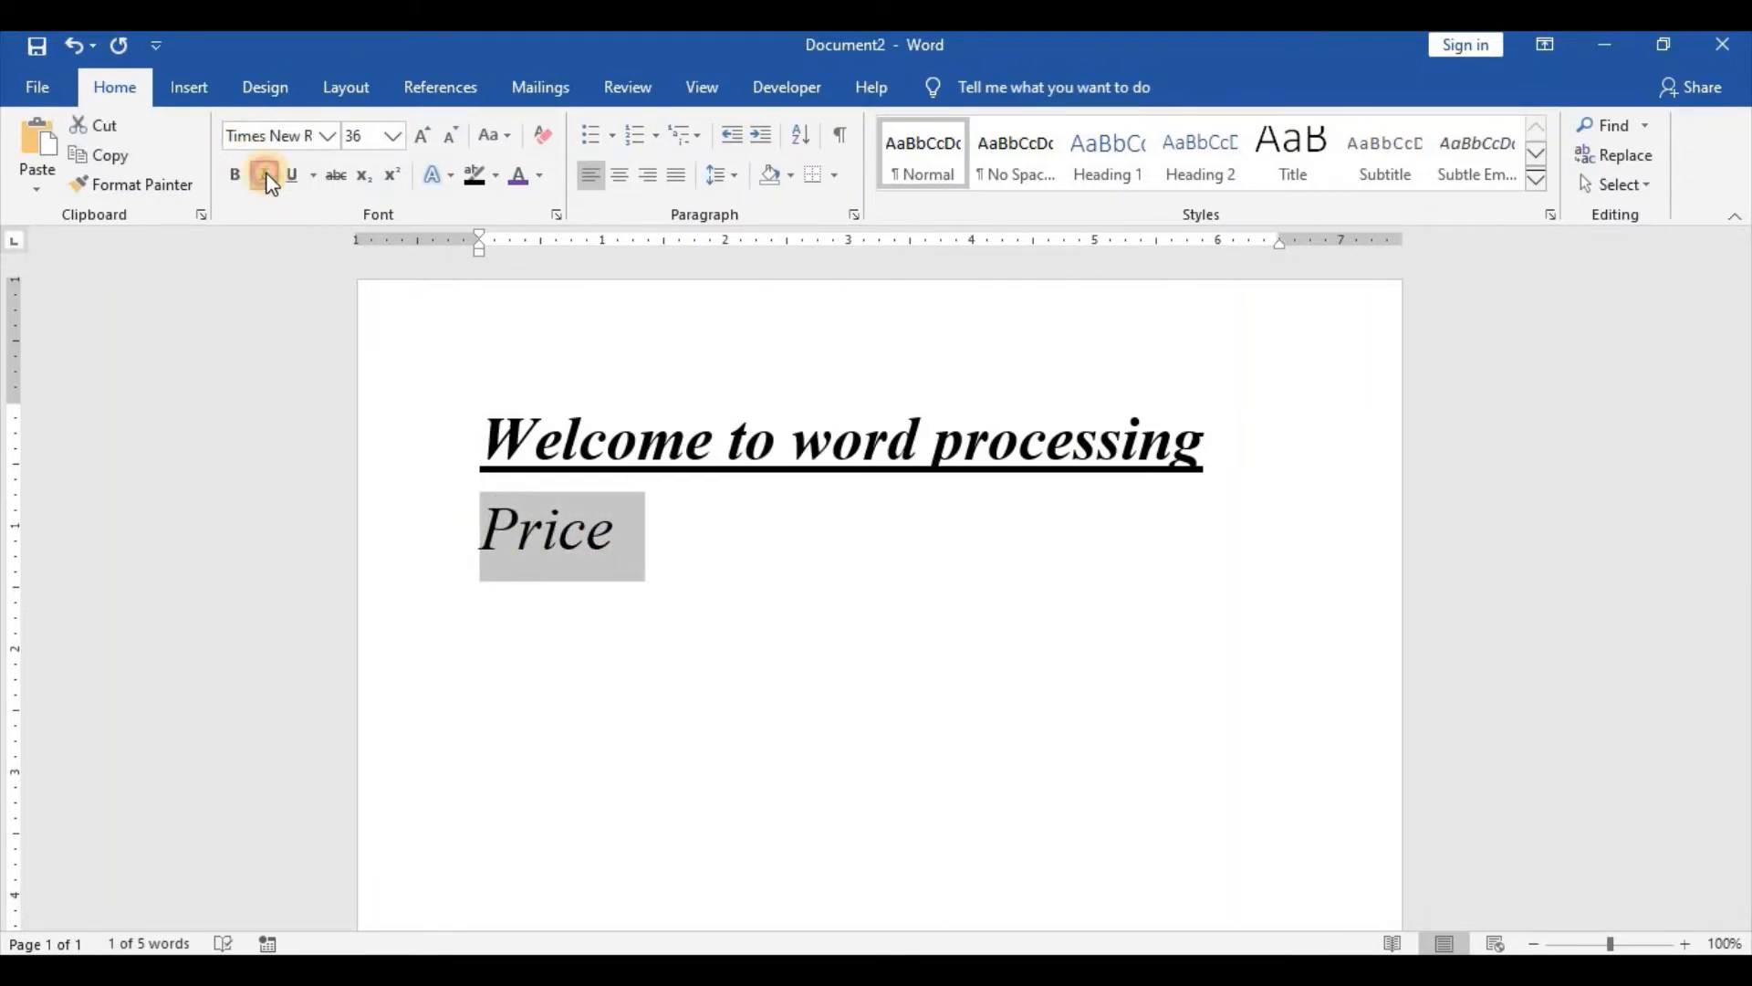
pyautogui.click(261, 176)
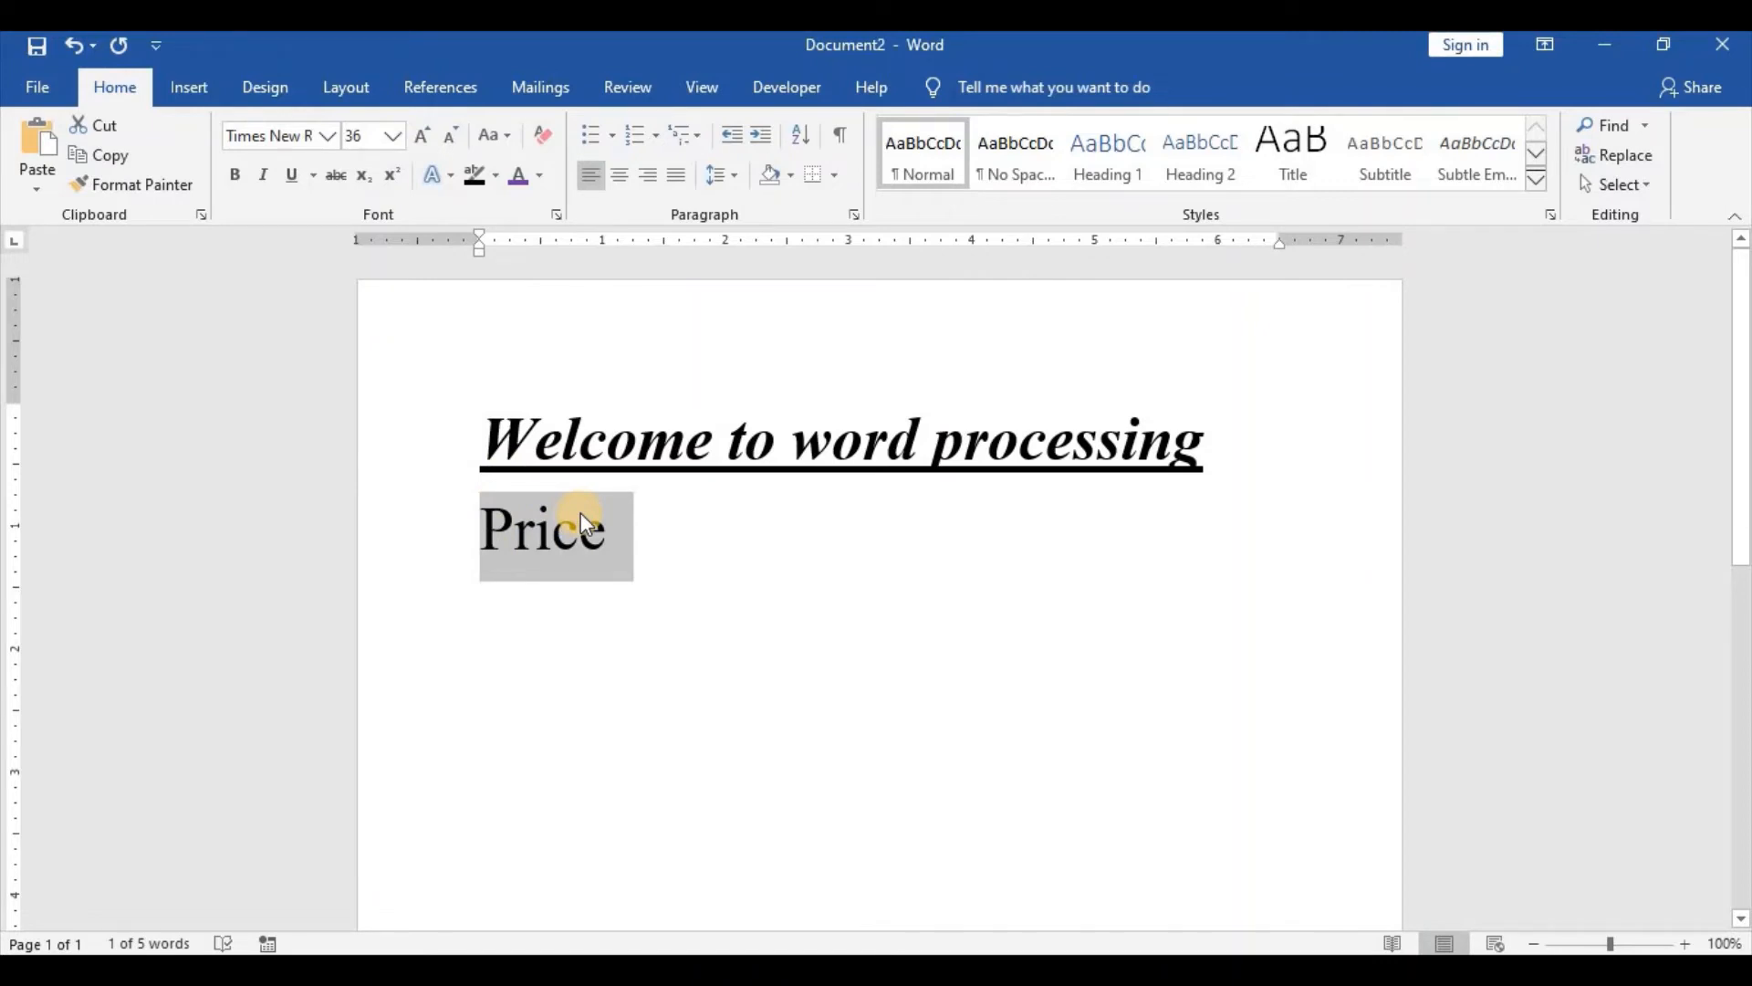
pyautogui.click(334, 172)
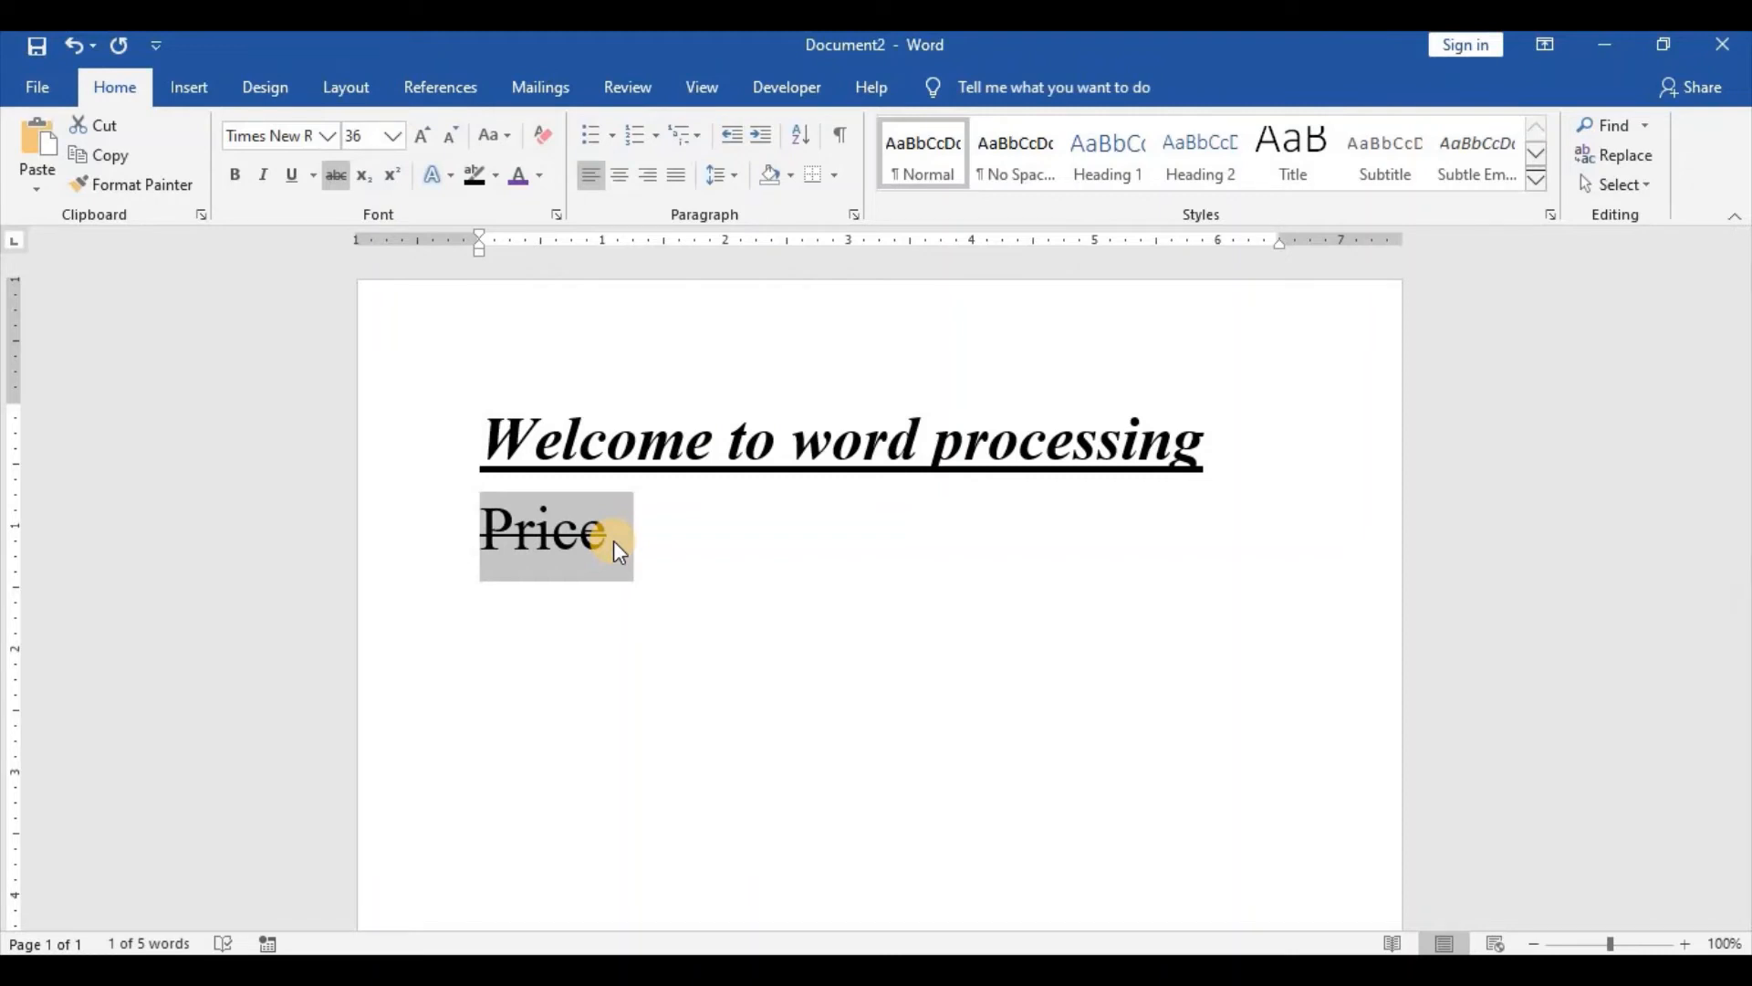
pyautogui.click(669, 549)
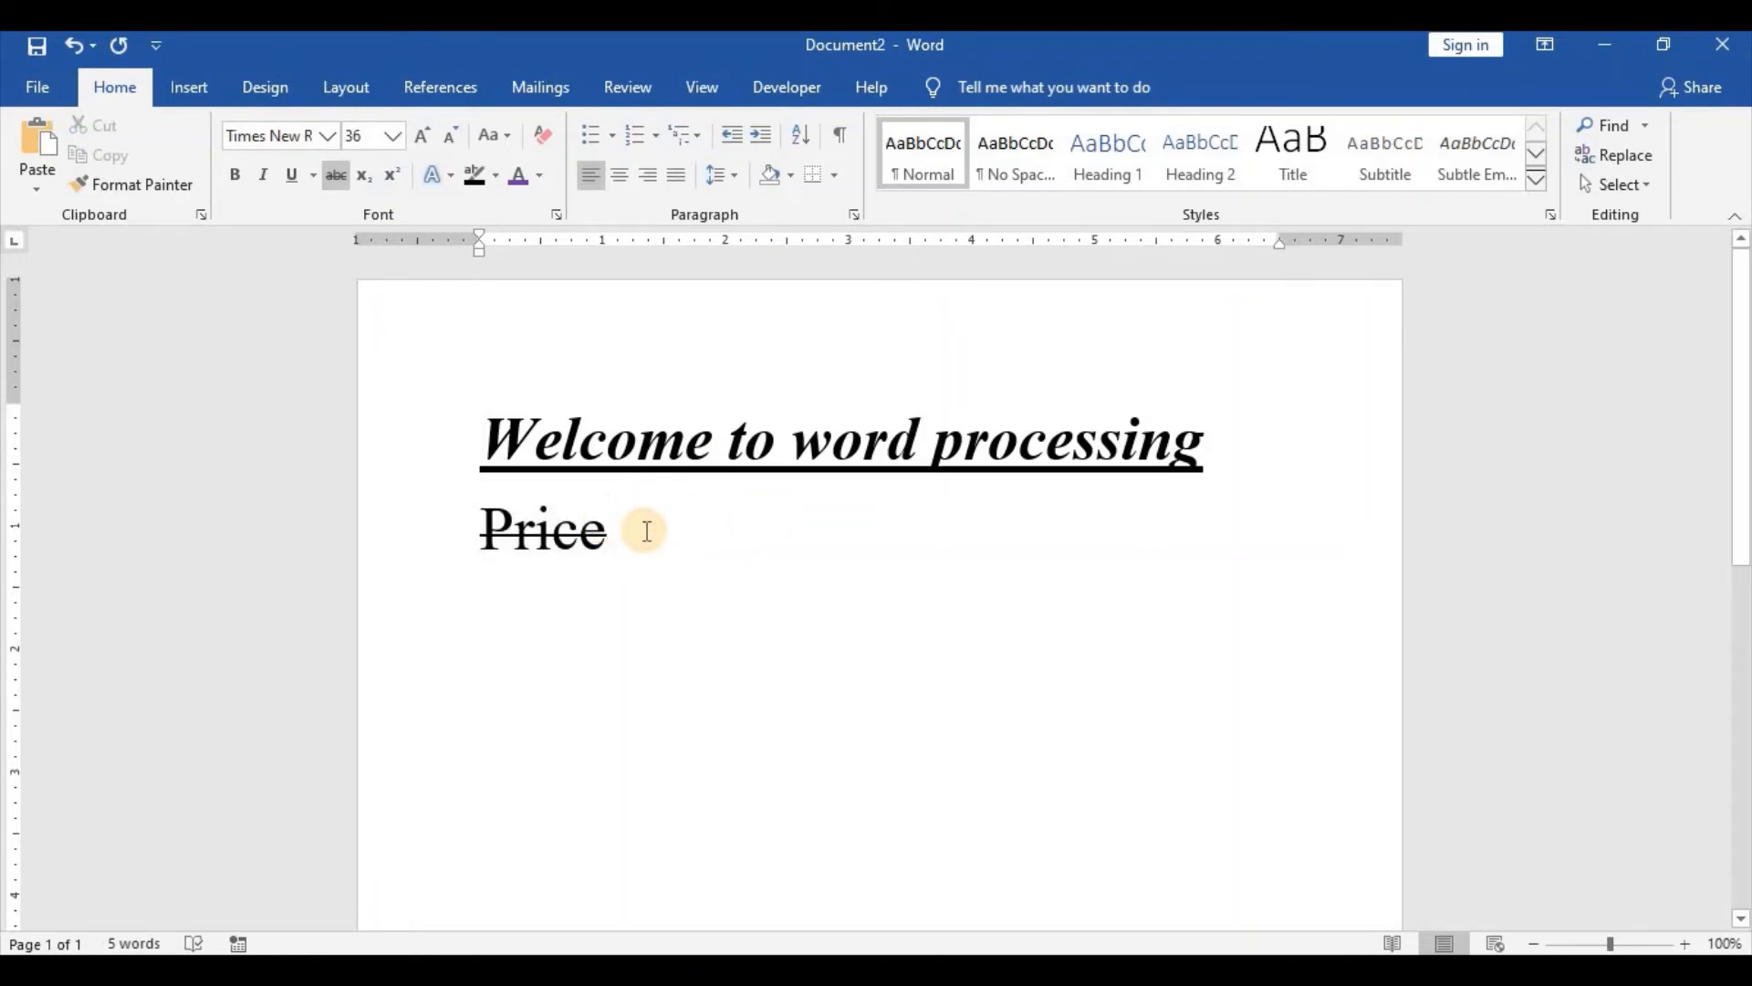
# Add a line reading "Upper lower" below "Price", with strikethrough turned off.
pyautogui.click(651, 529)
pyautogui.press('Return')
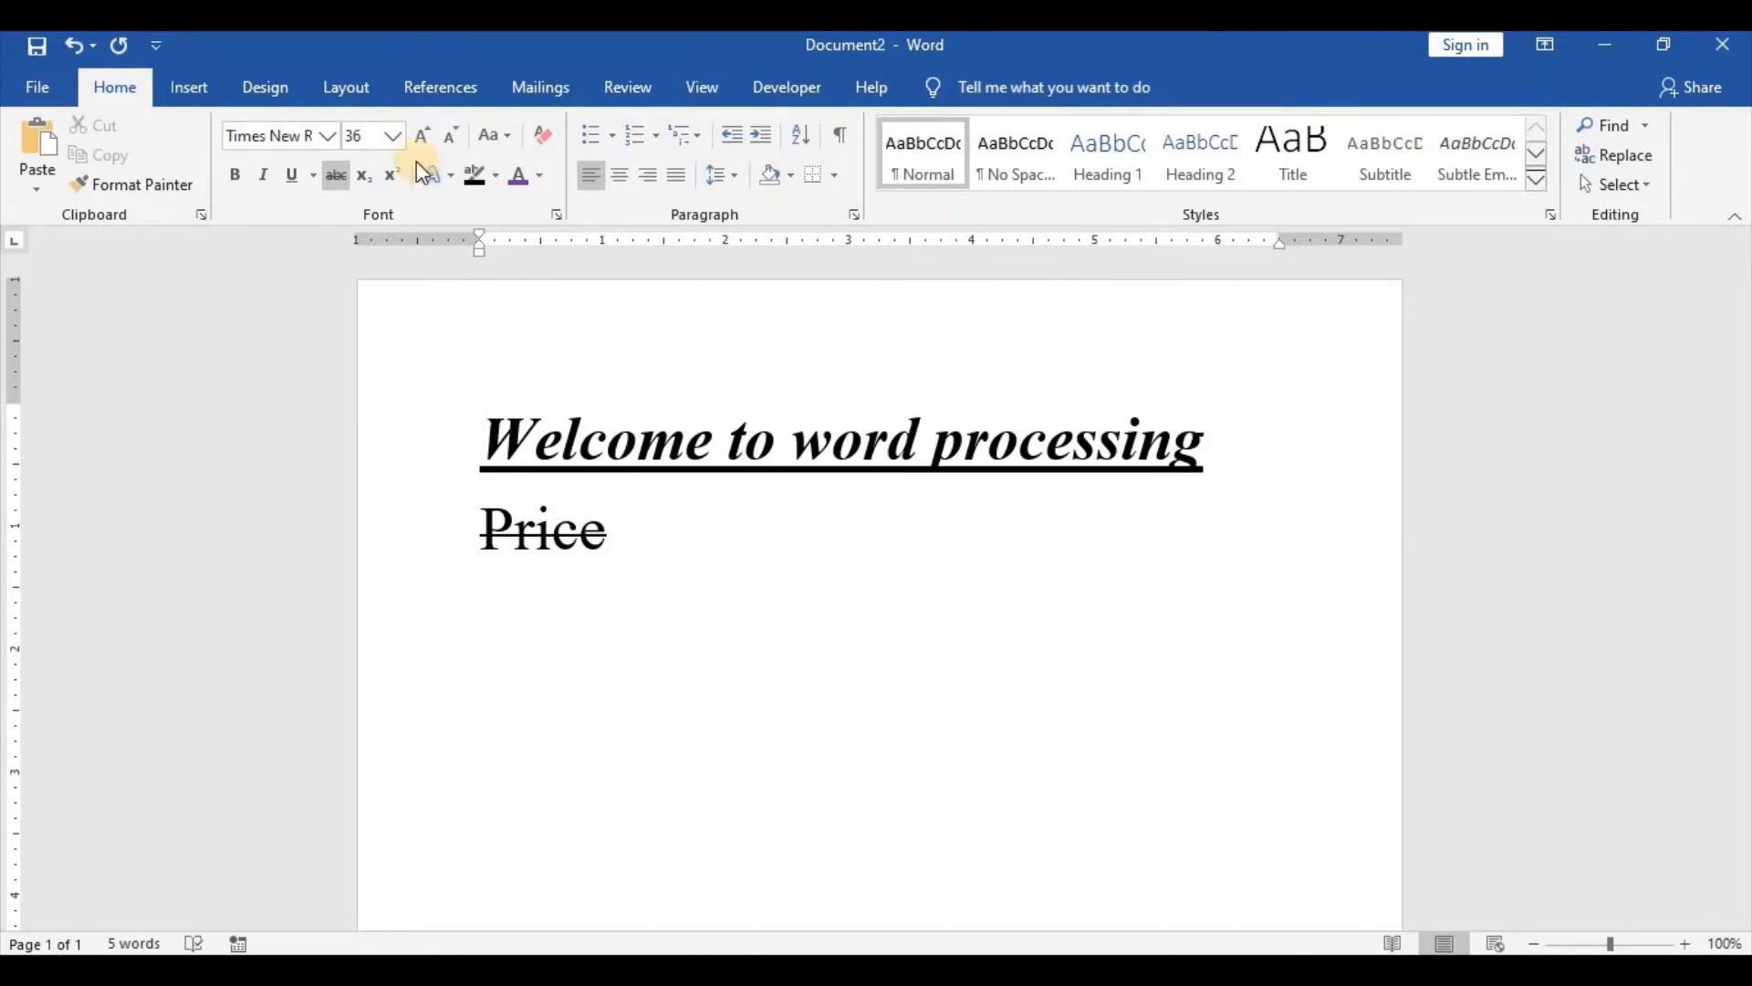
pyautogui.click(344, 178)
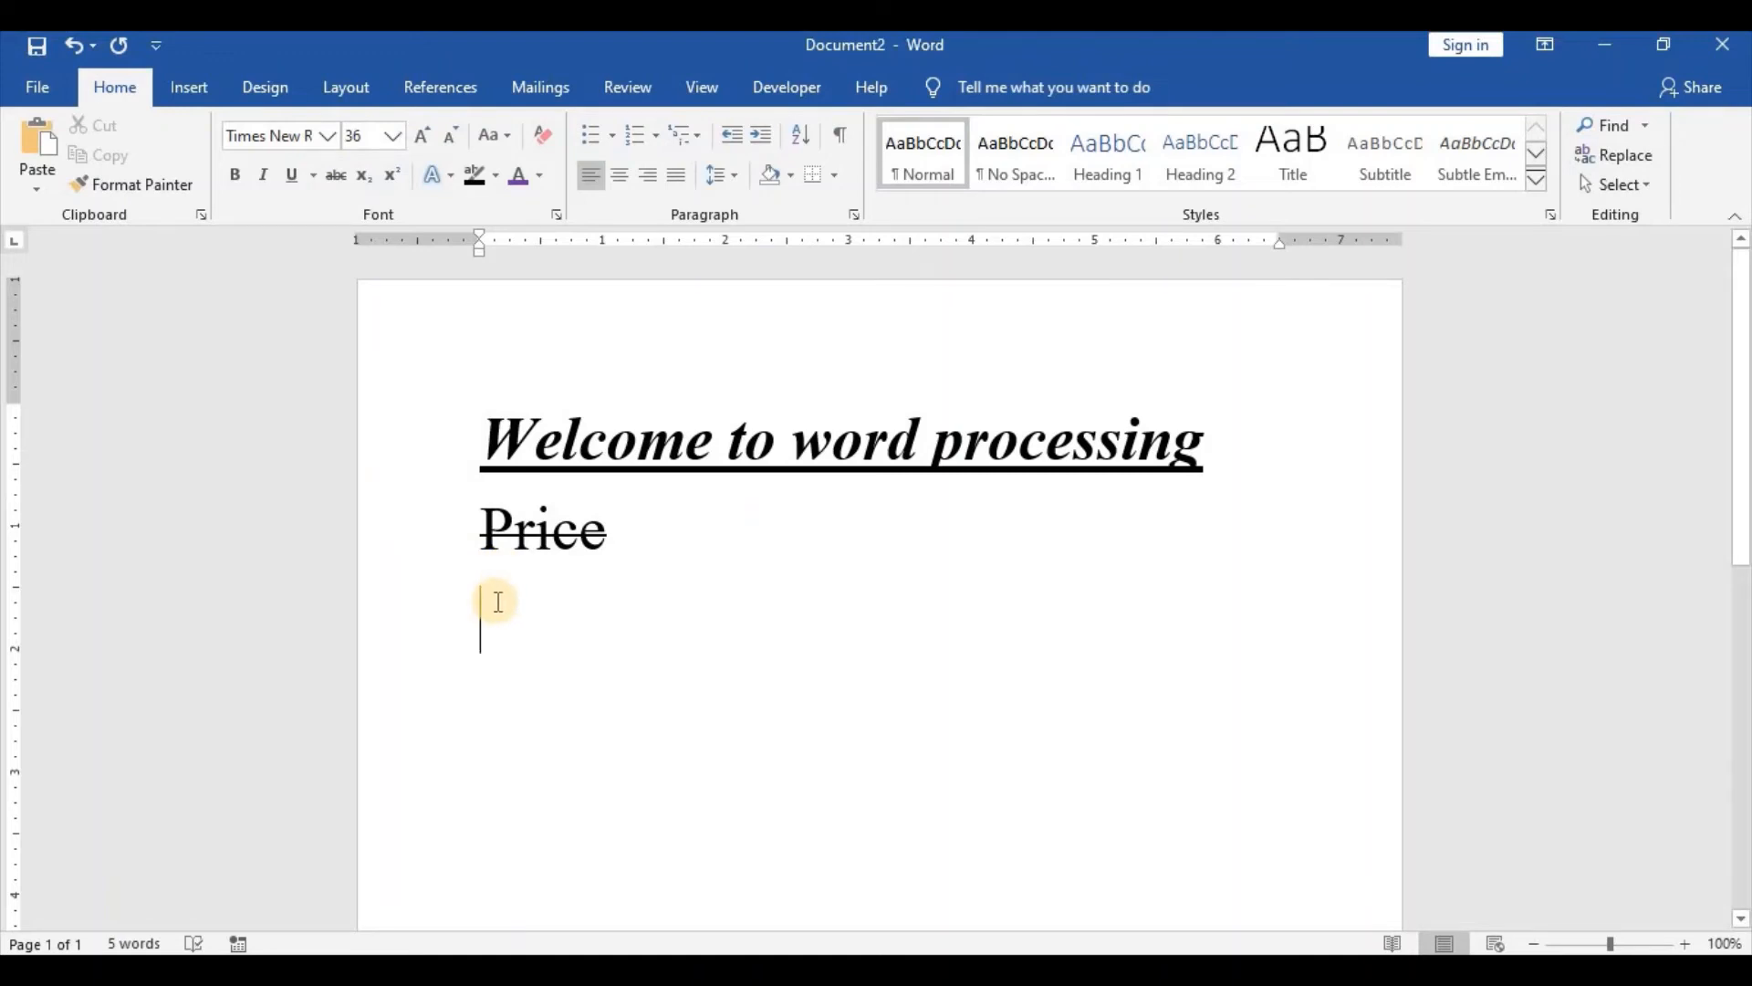
pyautogui.write('up')
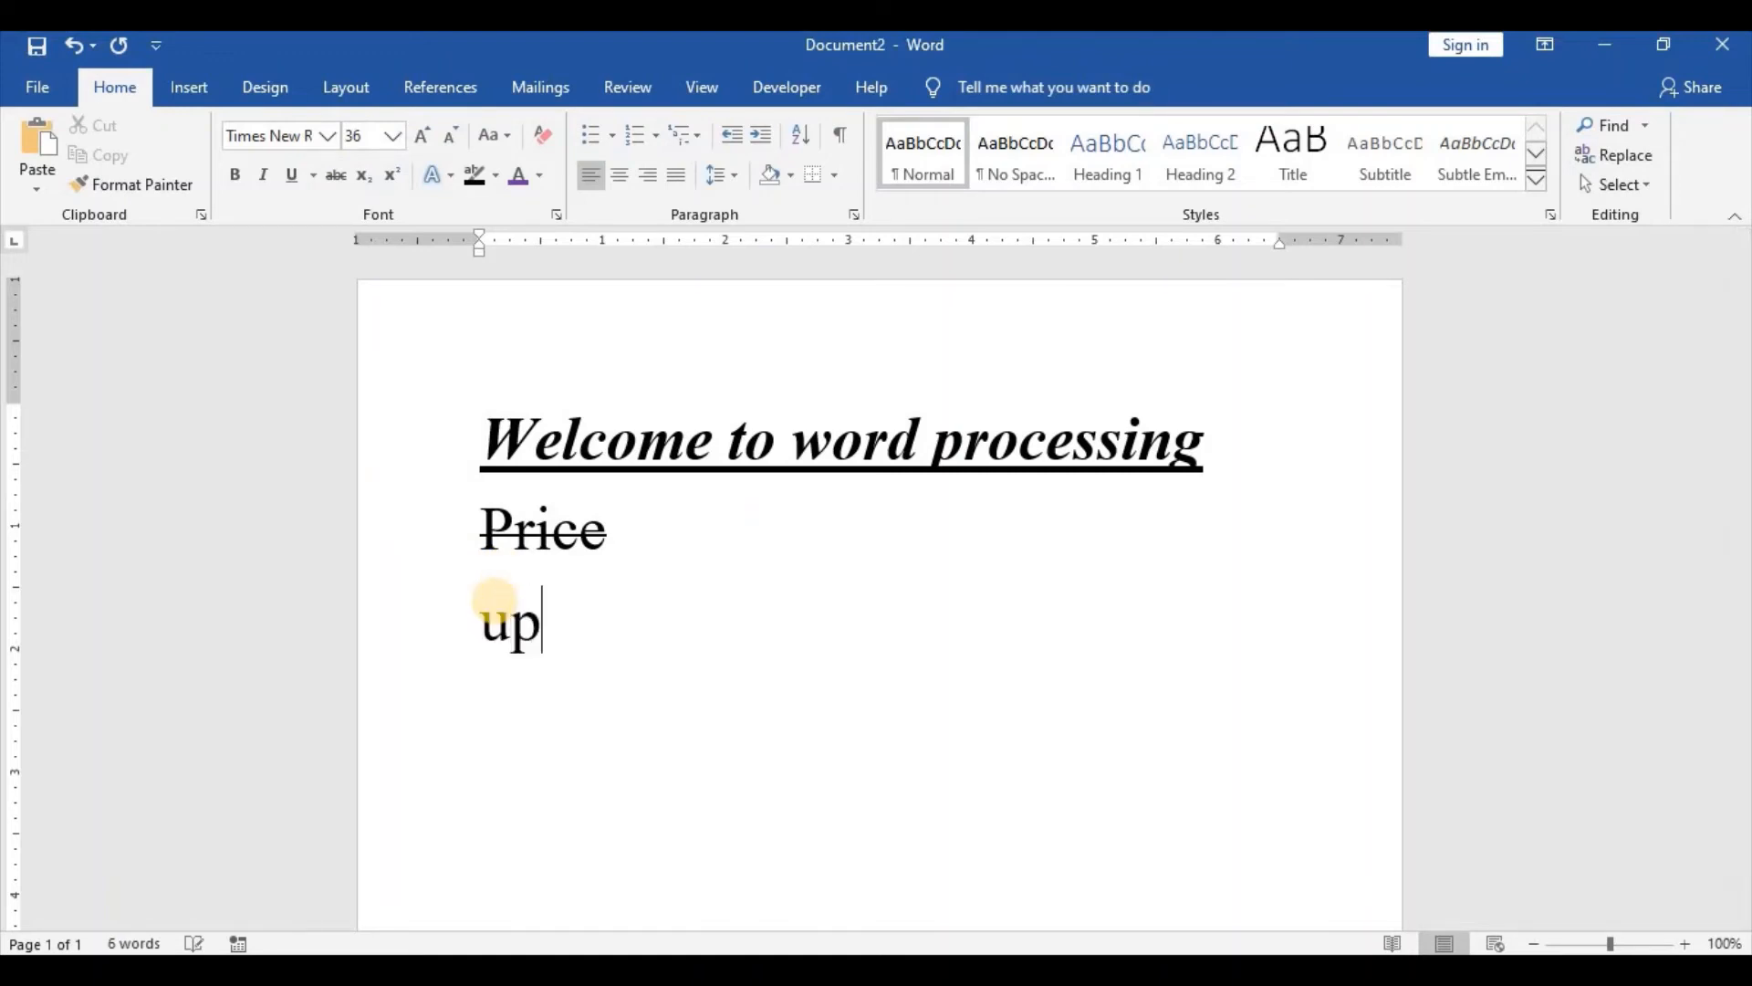
pyautogui.write('per lov')
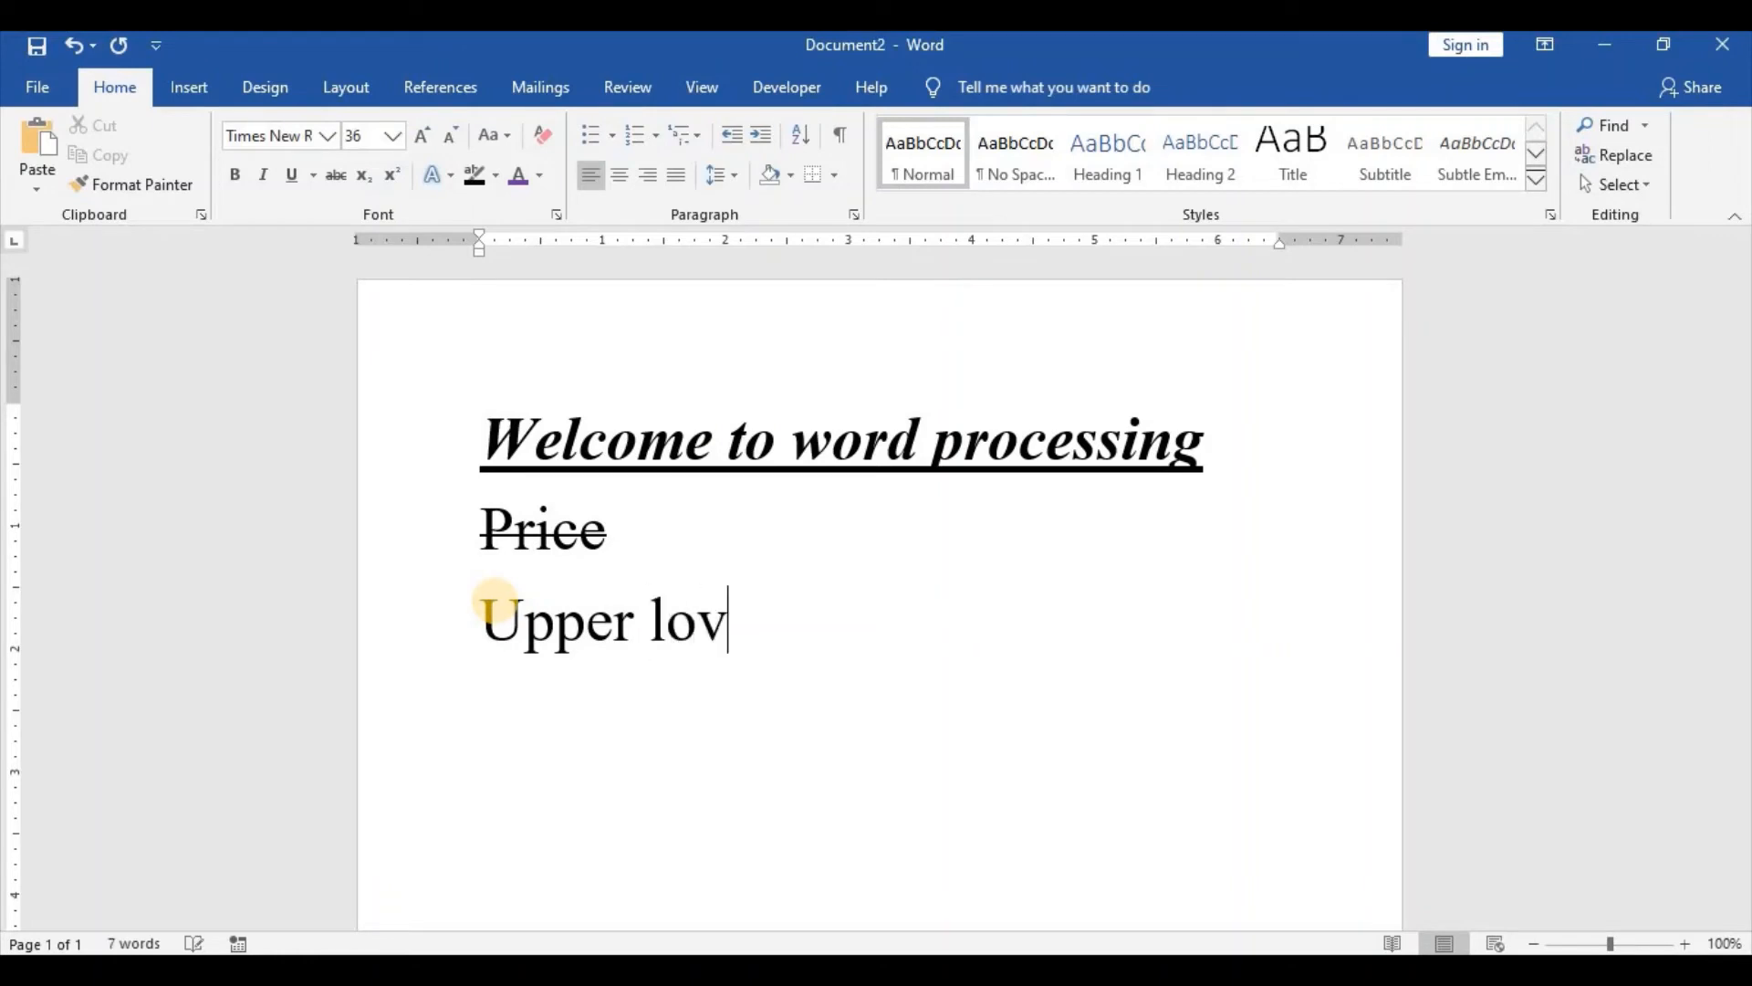
pyautogui.press('BackSpace')
pyautogui.write('wer')
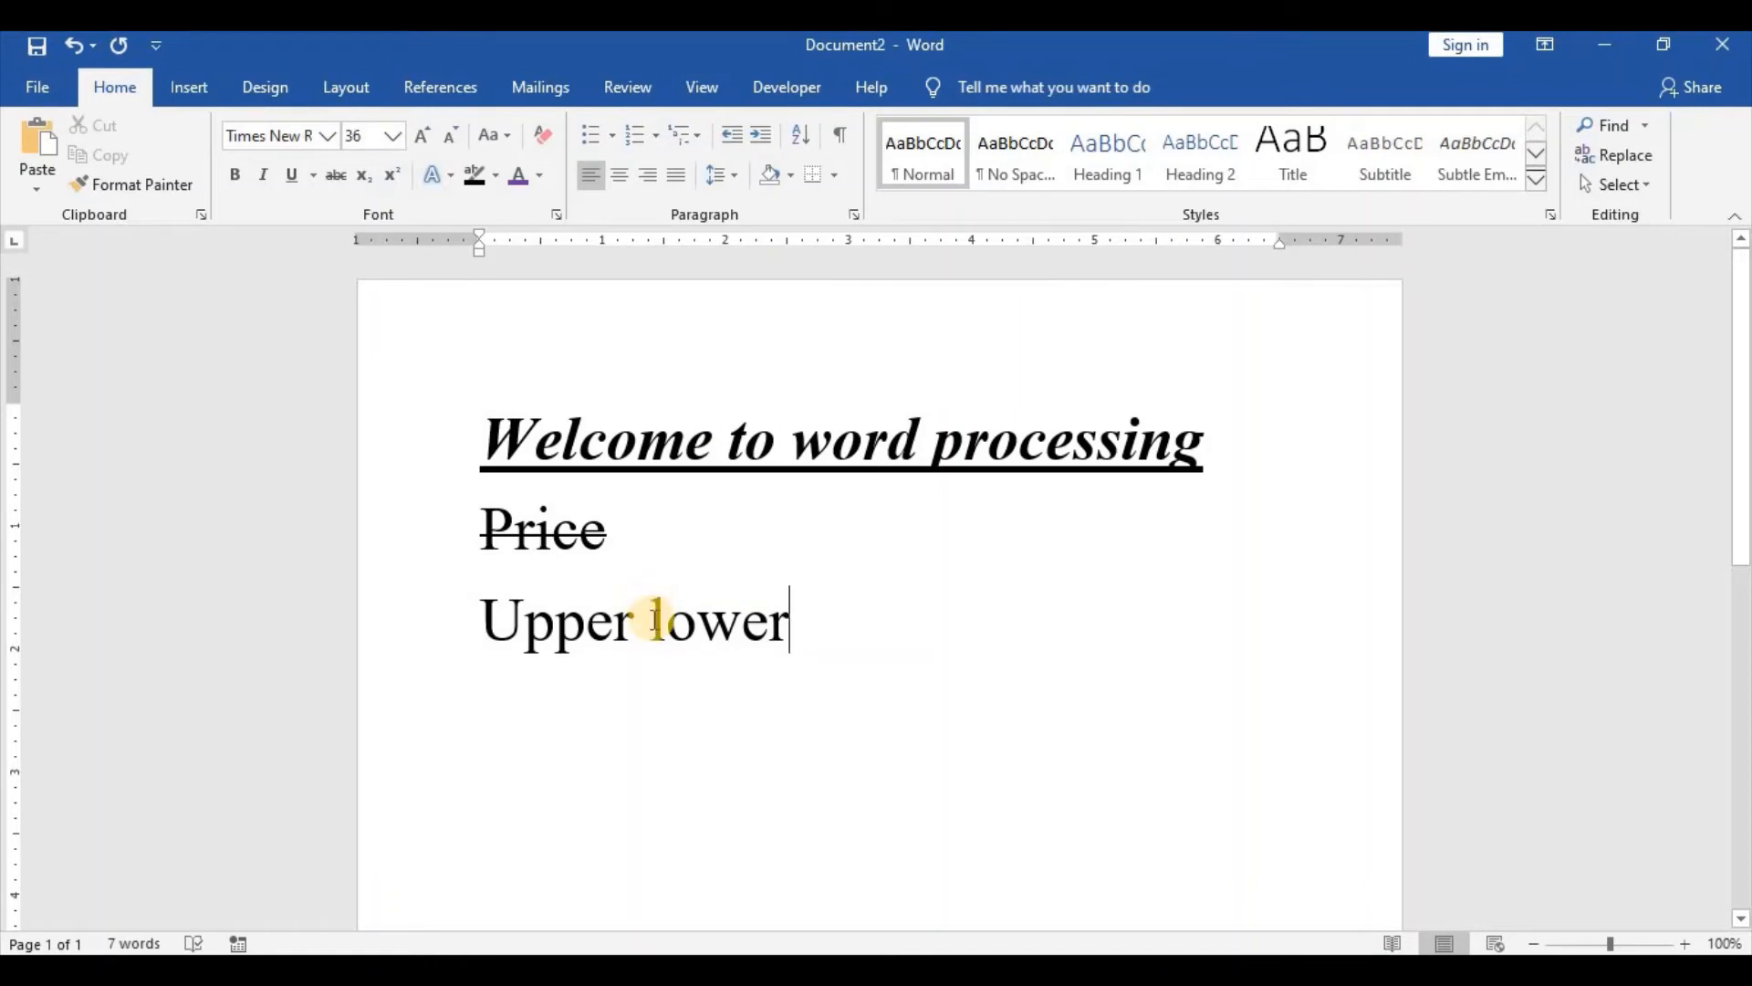
# Format the word "lower" as subscript and the word "Upper" as superscript.
pyautogui.moveTo(735, 624); pyautogui.dragTo(812, 622)
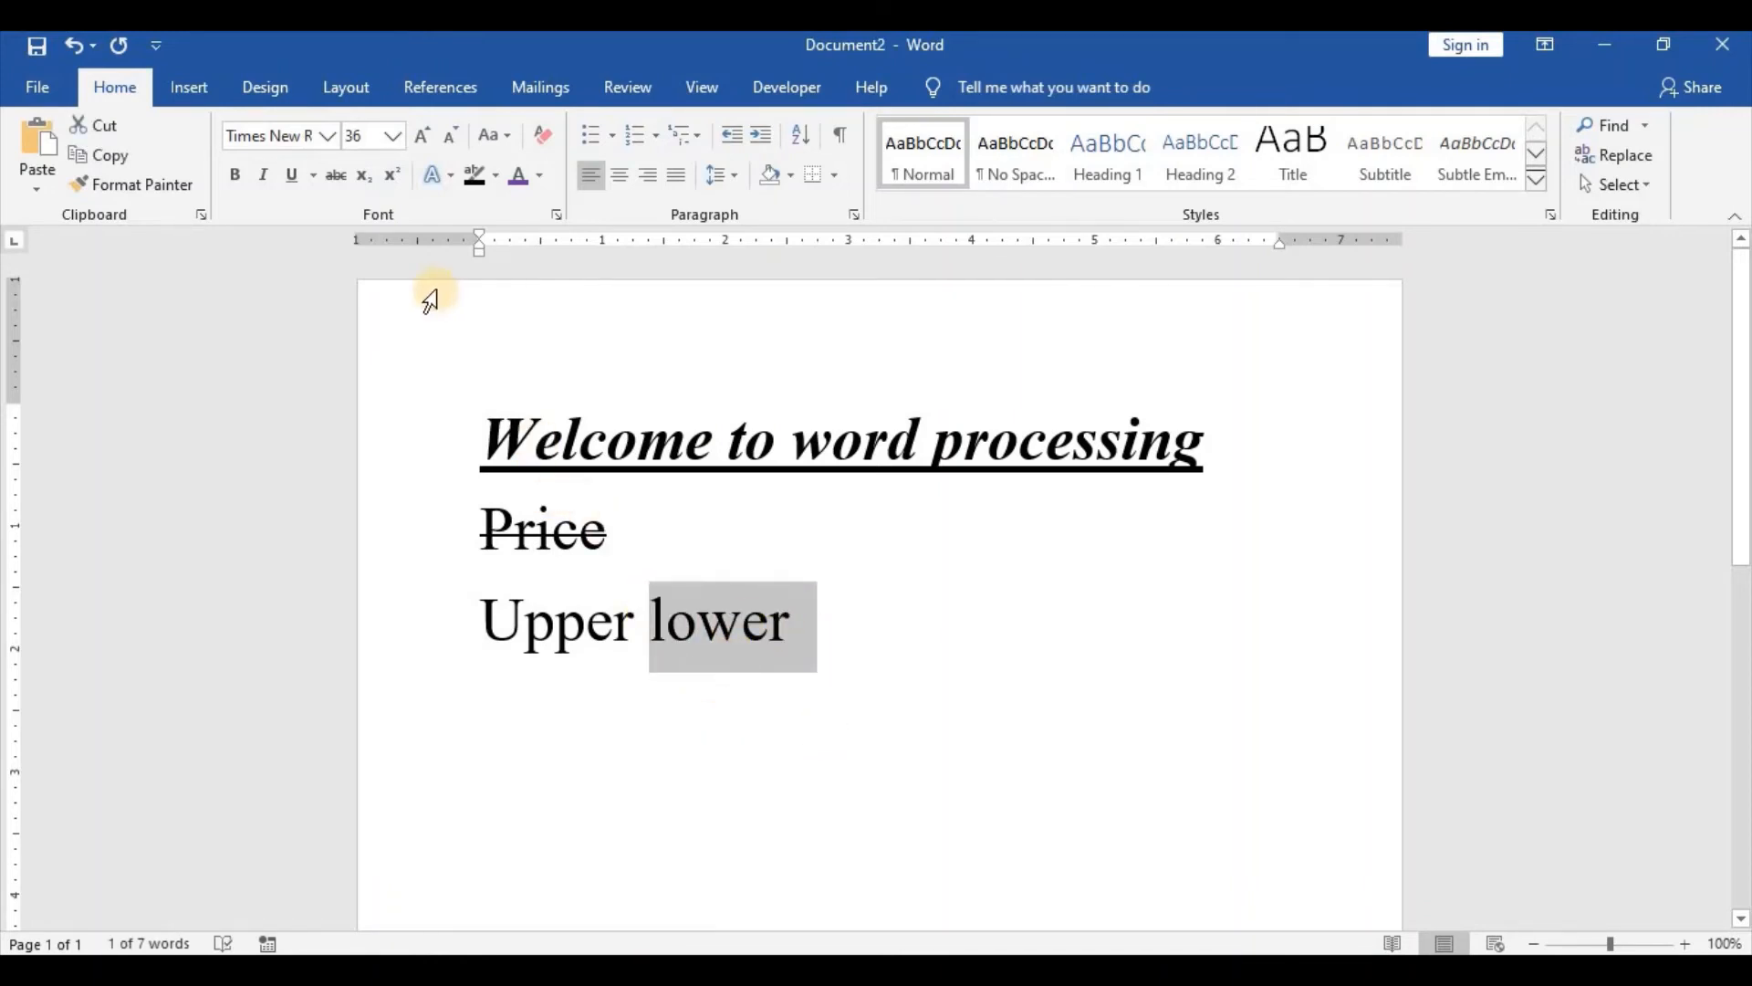
pyautogui.click(364, 176)
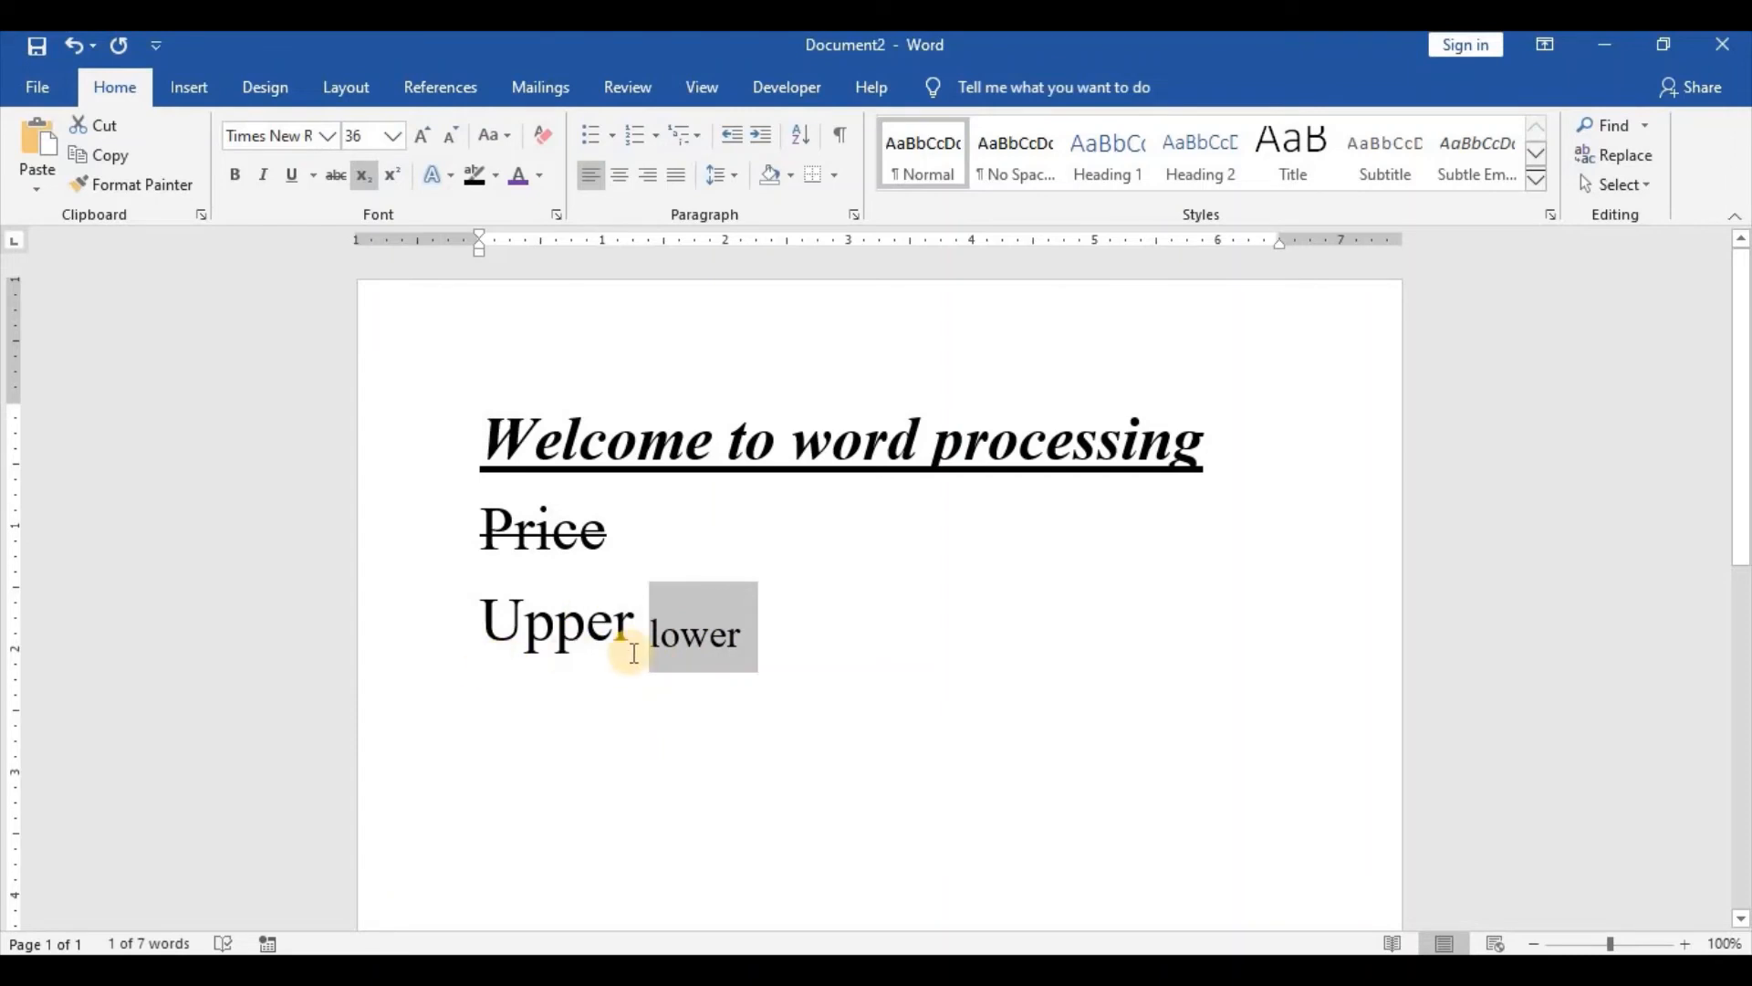
pyautogui.click(527, 650)
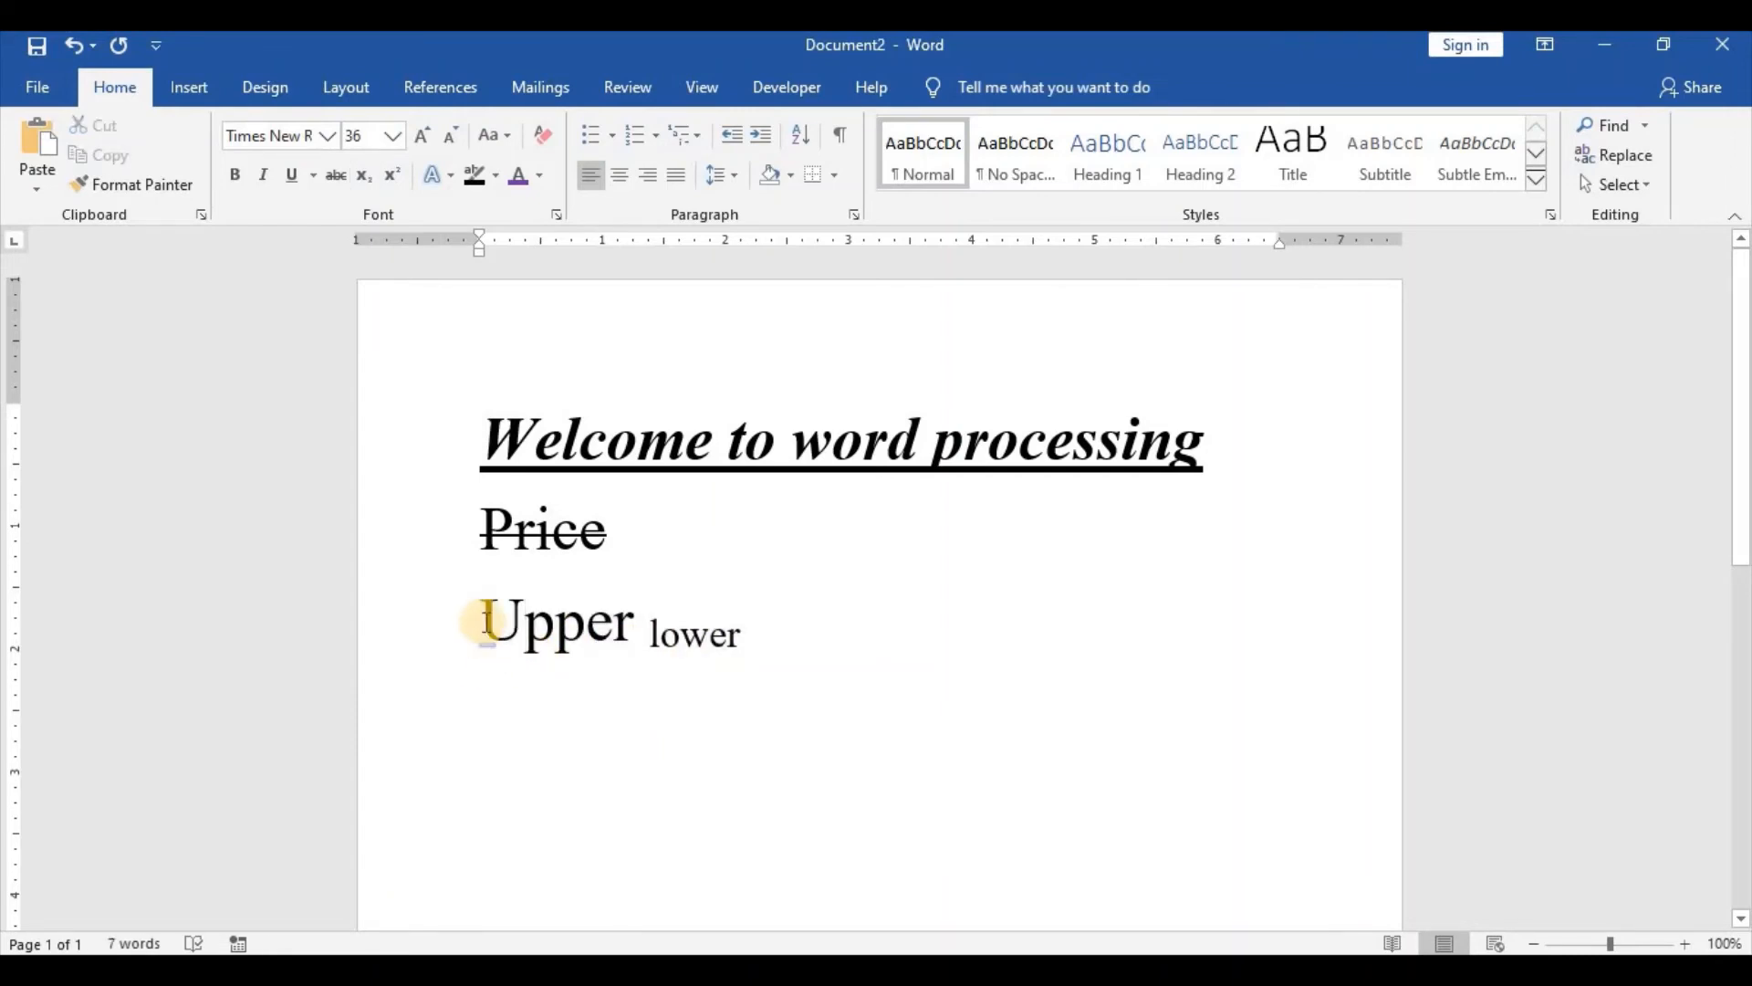
pyautogui.moveTo(484, 630); pyautogui.dragTo(636, 635)
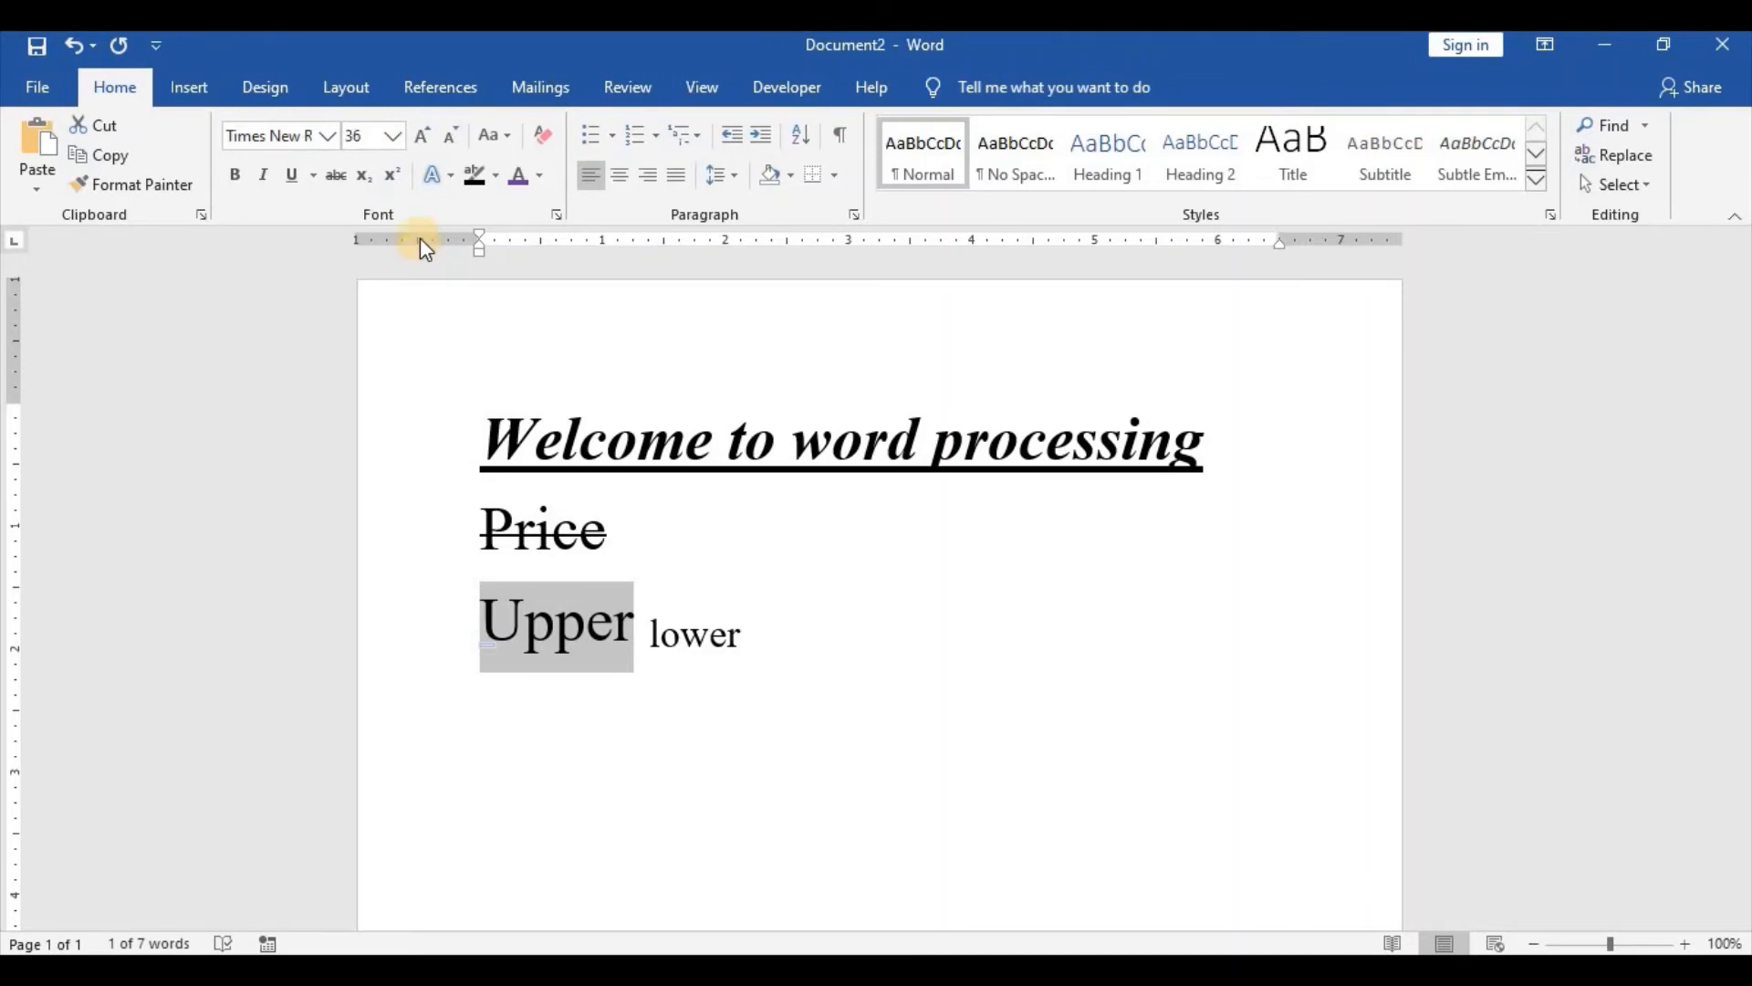
pyautogui.click(391, 180)
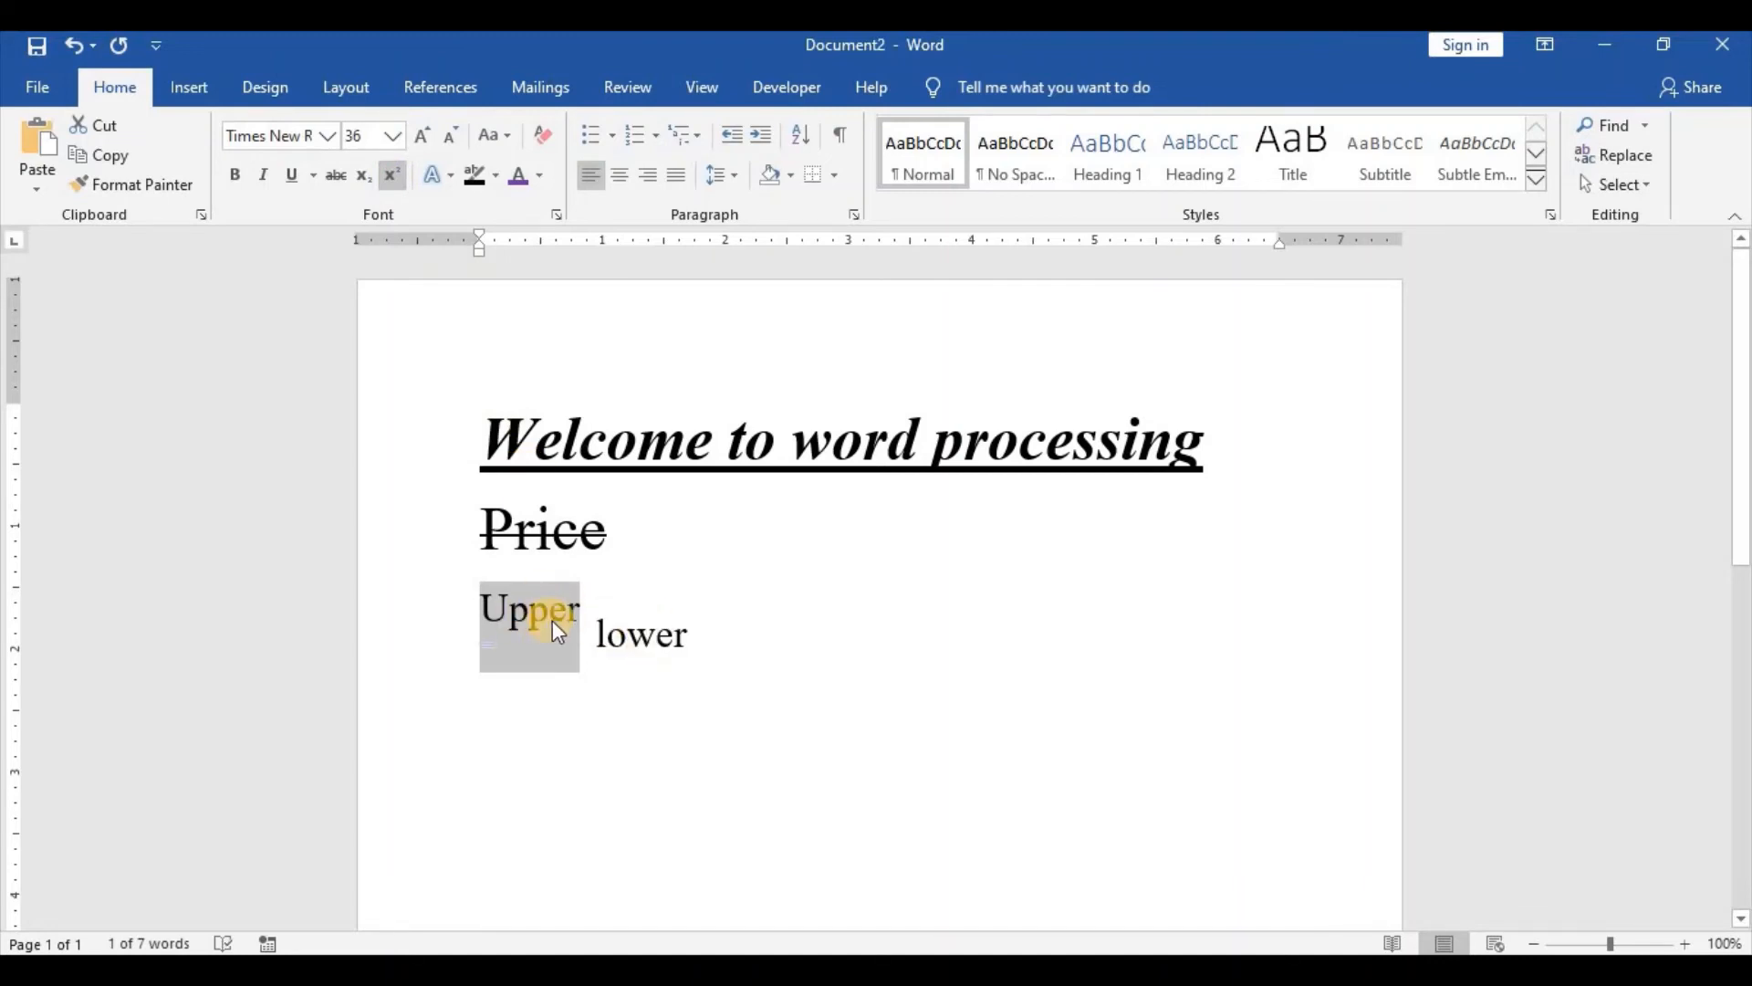
pyautogui.click(668, 671)
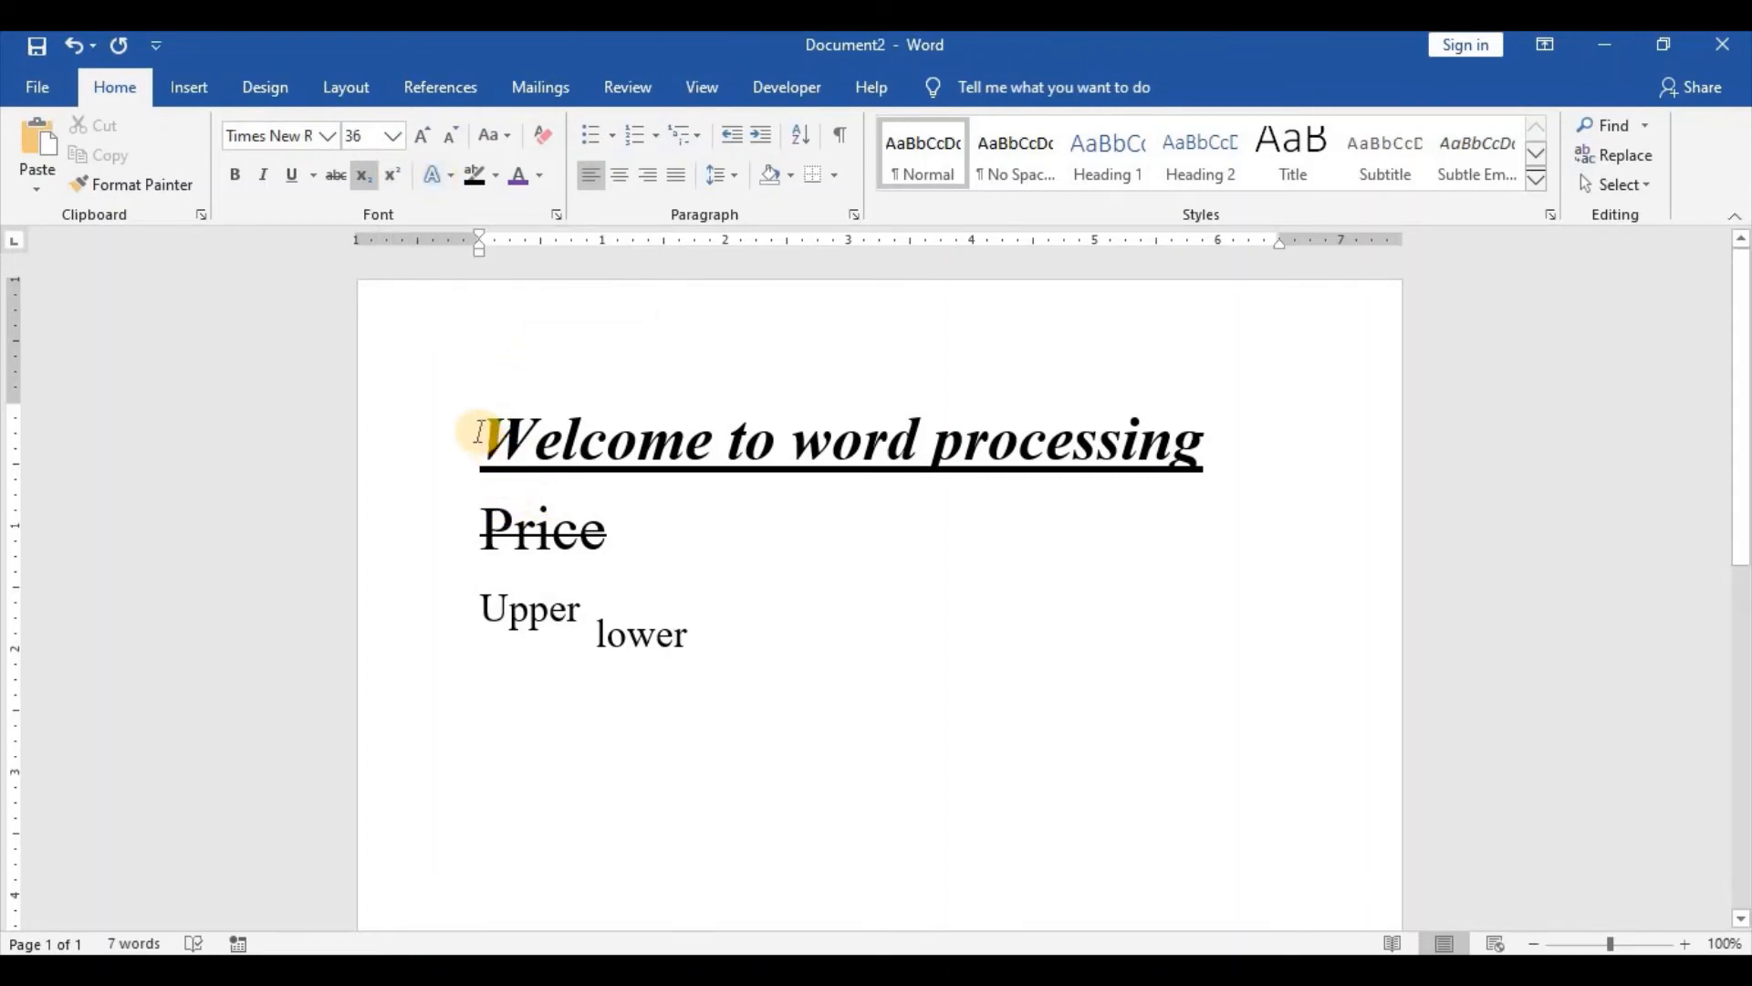
# Apply the gold text effect and a black highlight to the "Welcome to word processing" line.
pyautogui.moveTo(477, 435); pyautogui.dragTo(1138, 445)
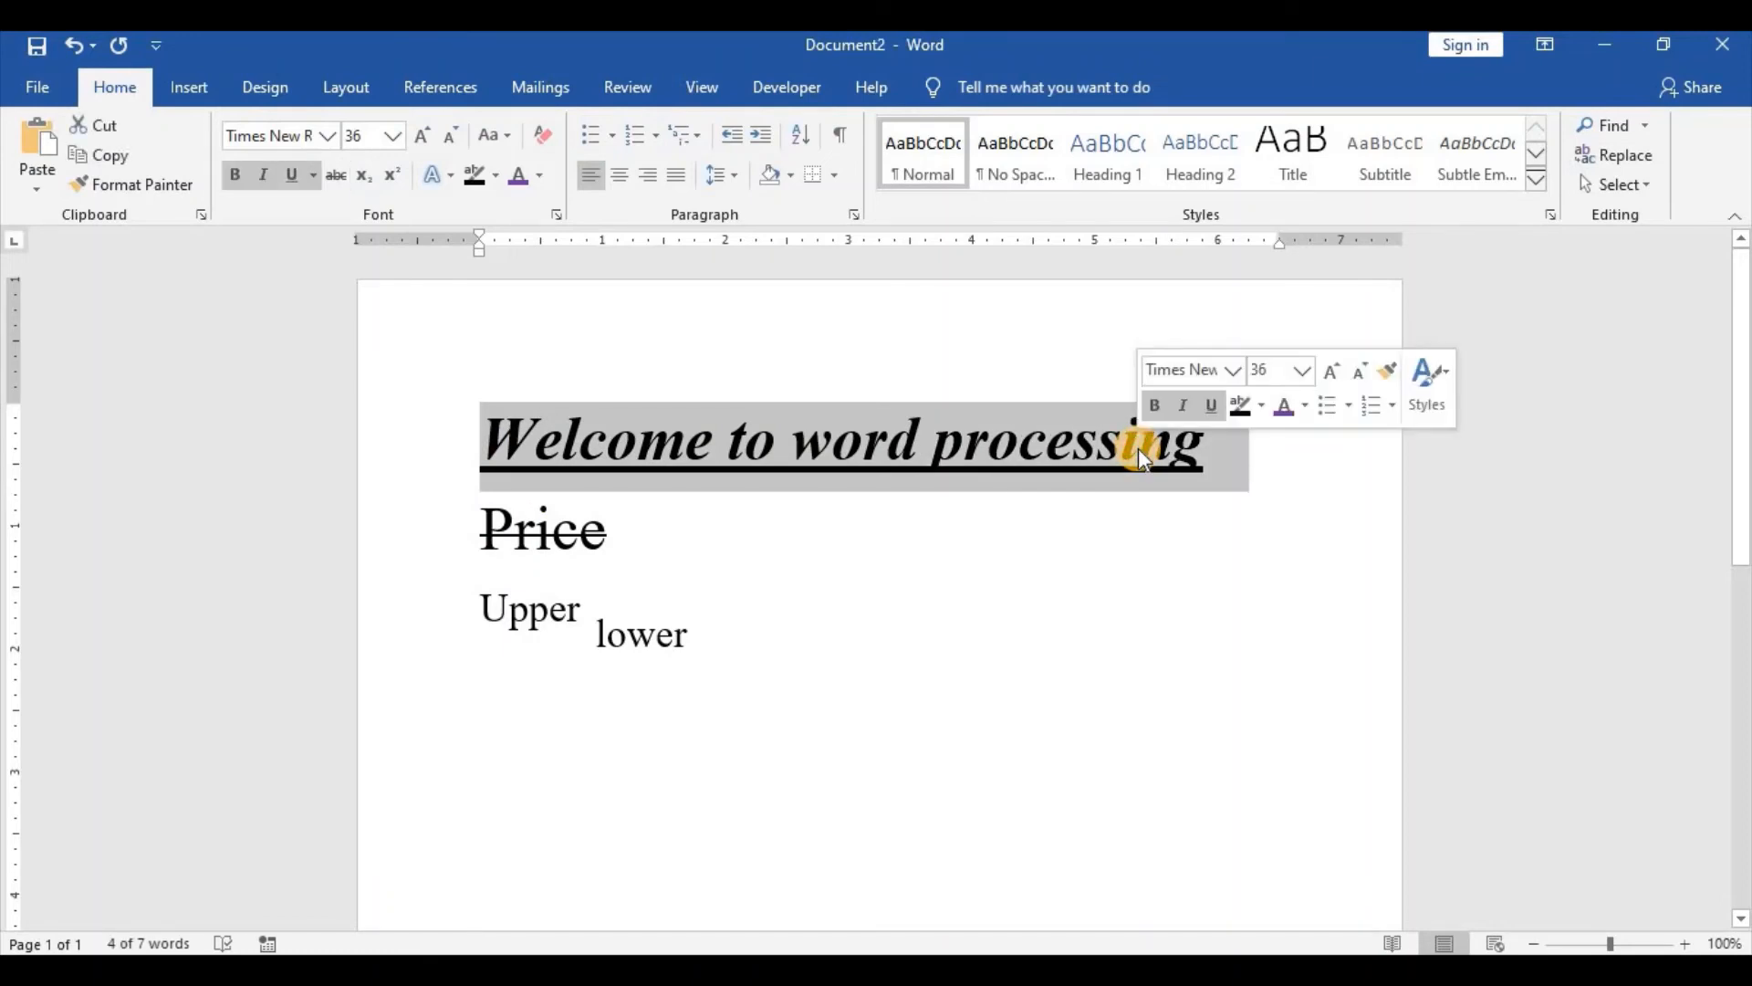
pyautogui.click(449, 194)
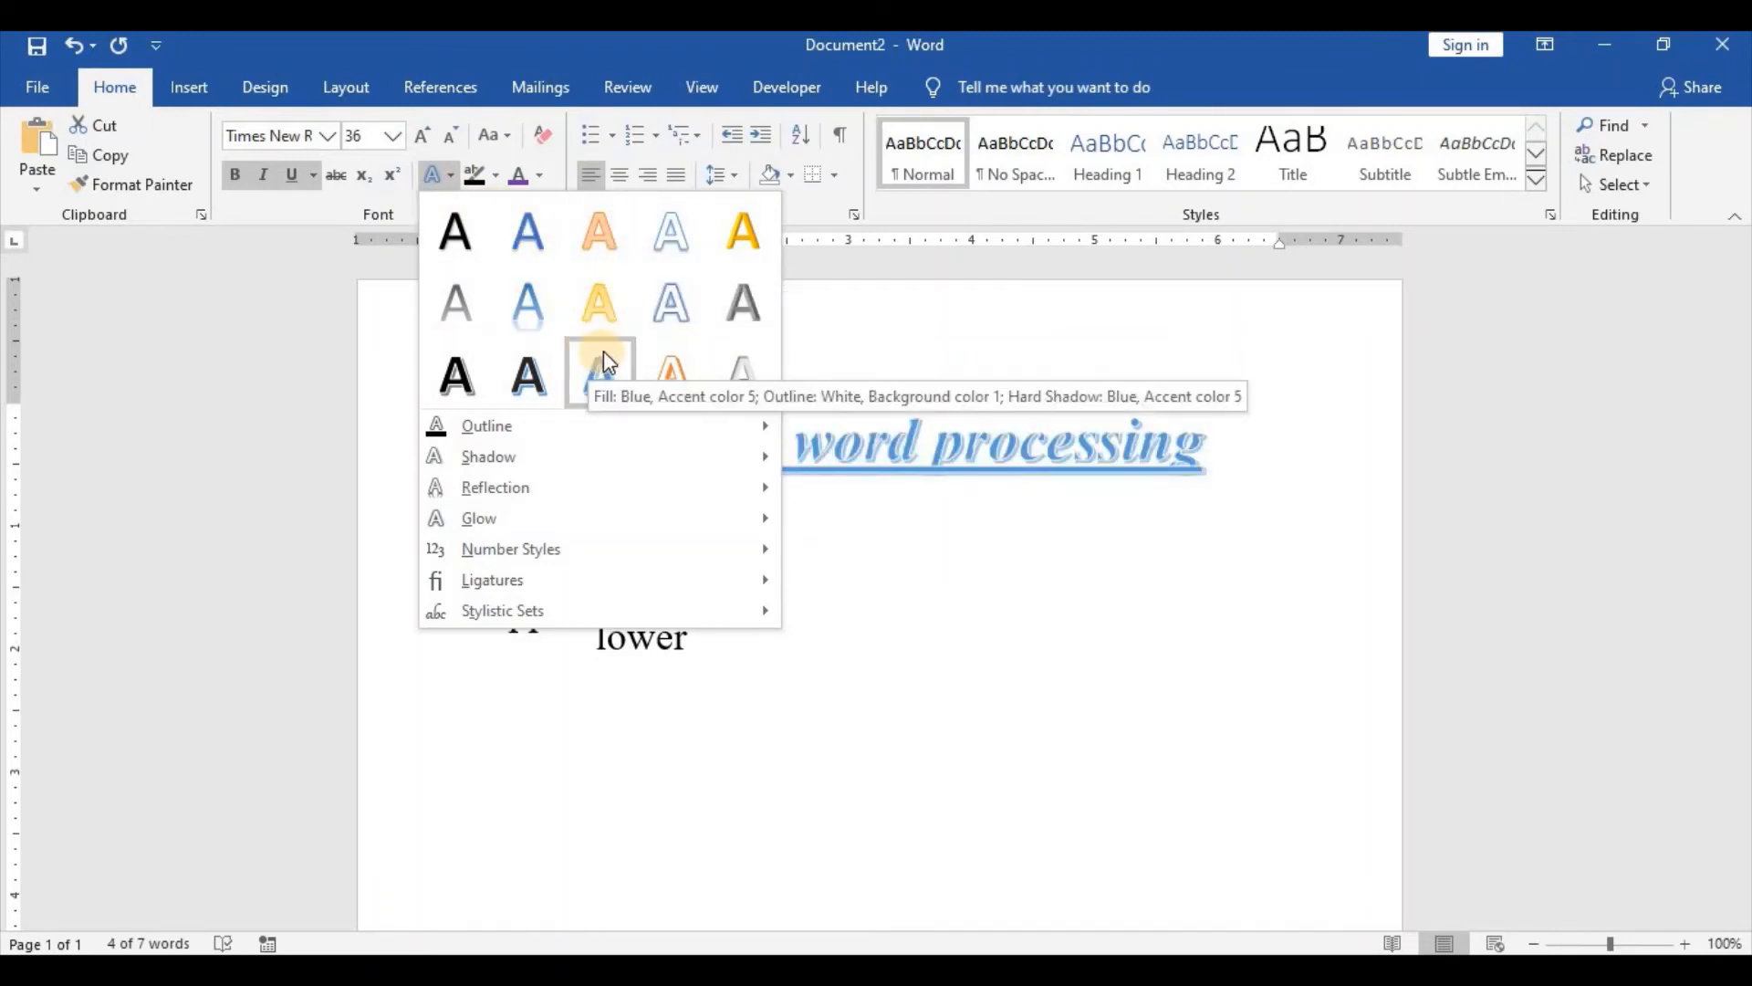
pyautogui.click(740, 239)
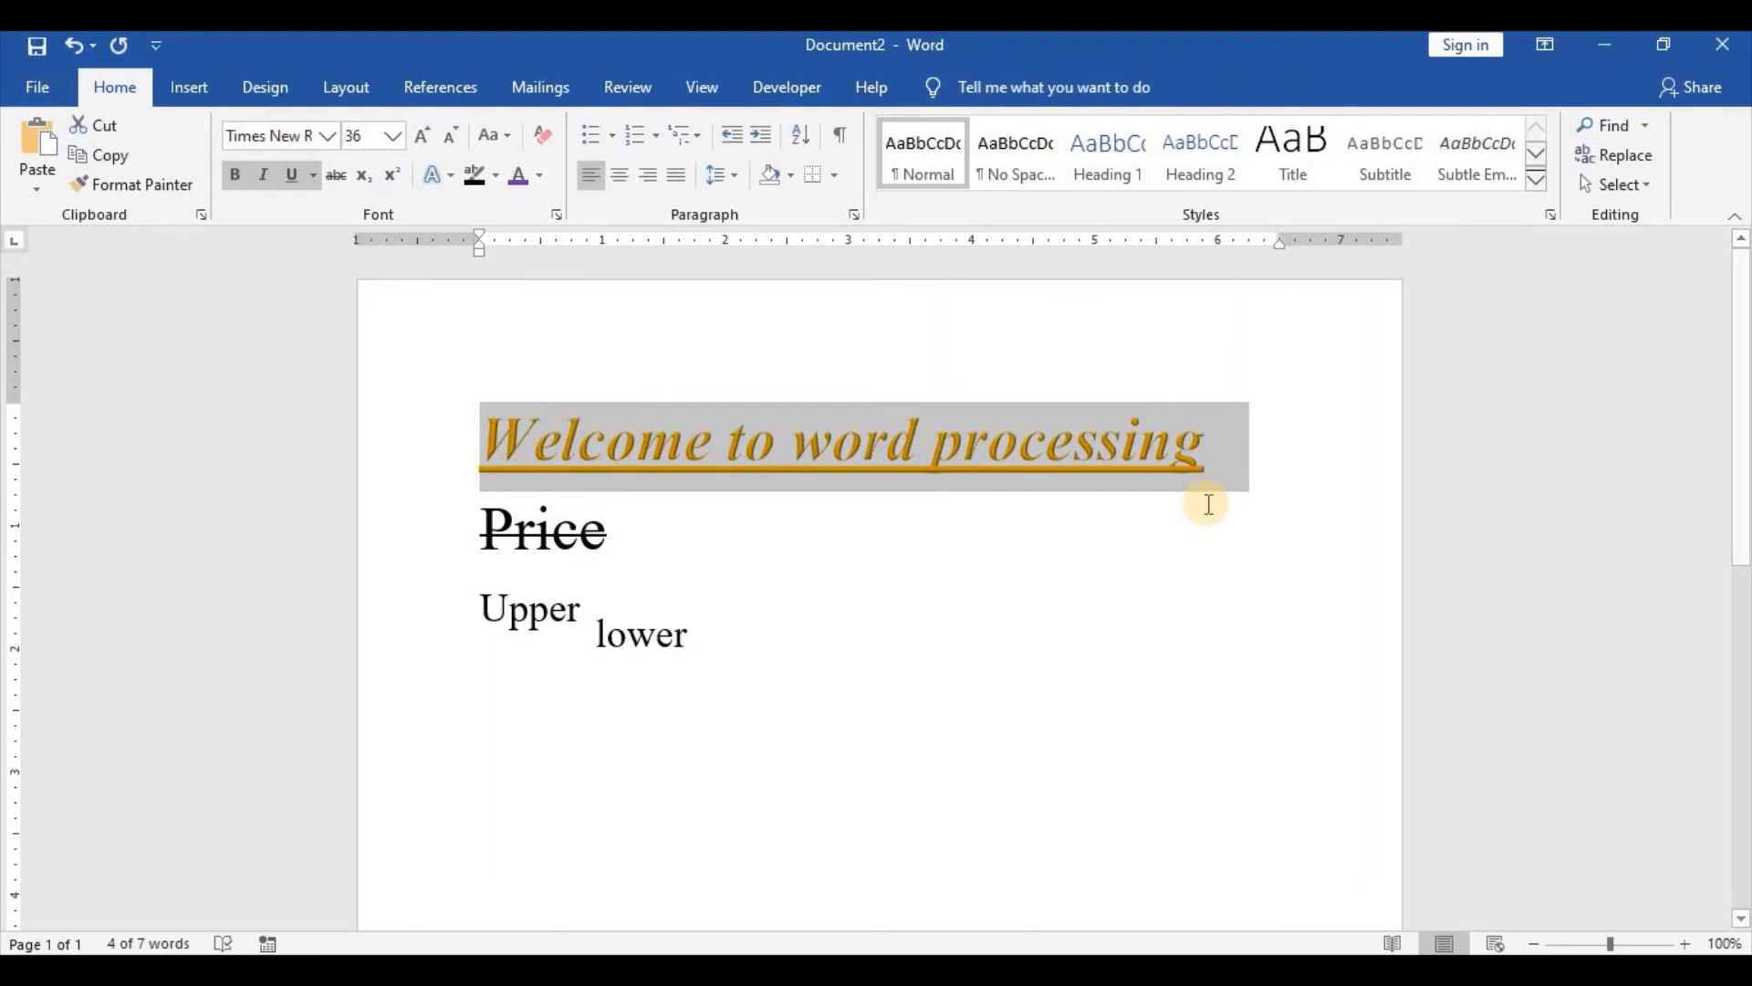
pyautogui.click(497, 176)
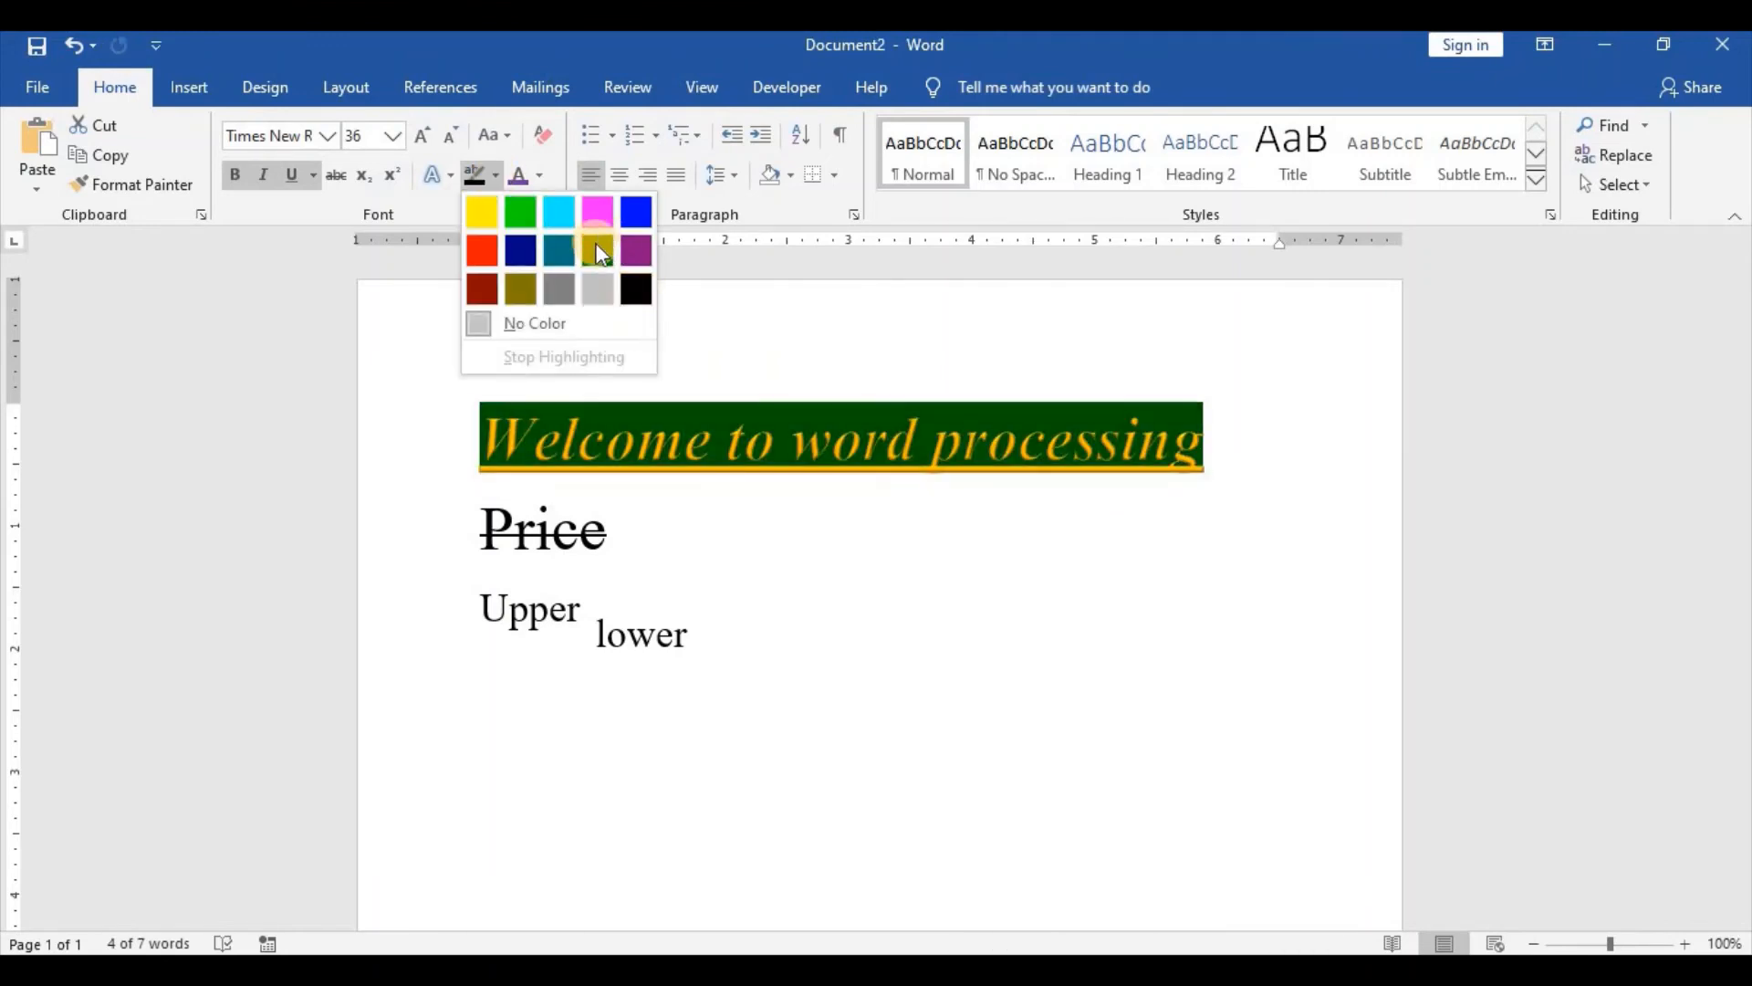
pyautogui.click(636, 291)
pyautogui.click(581, 411)
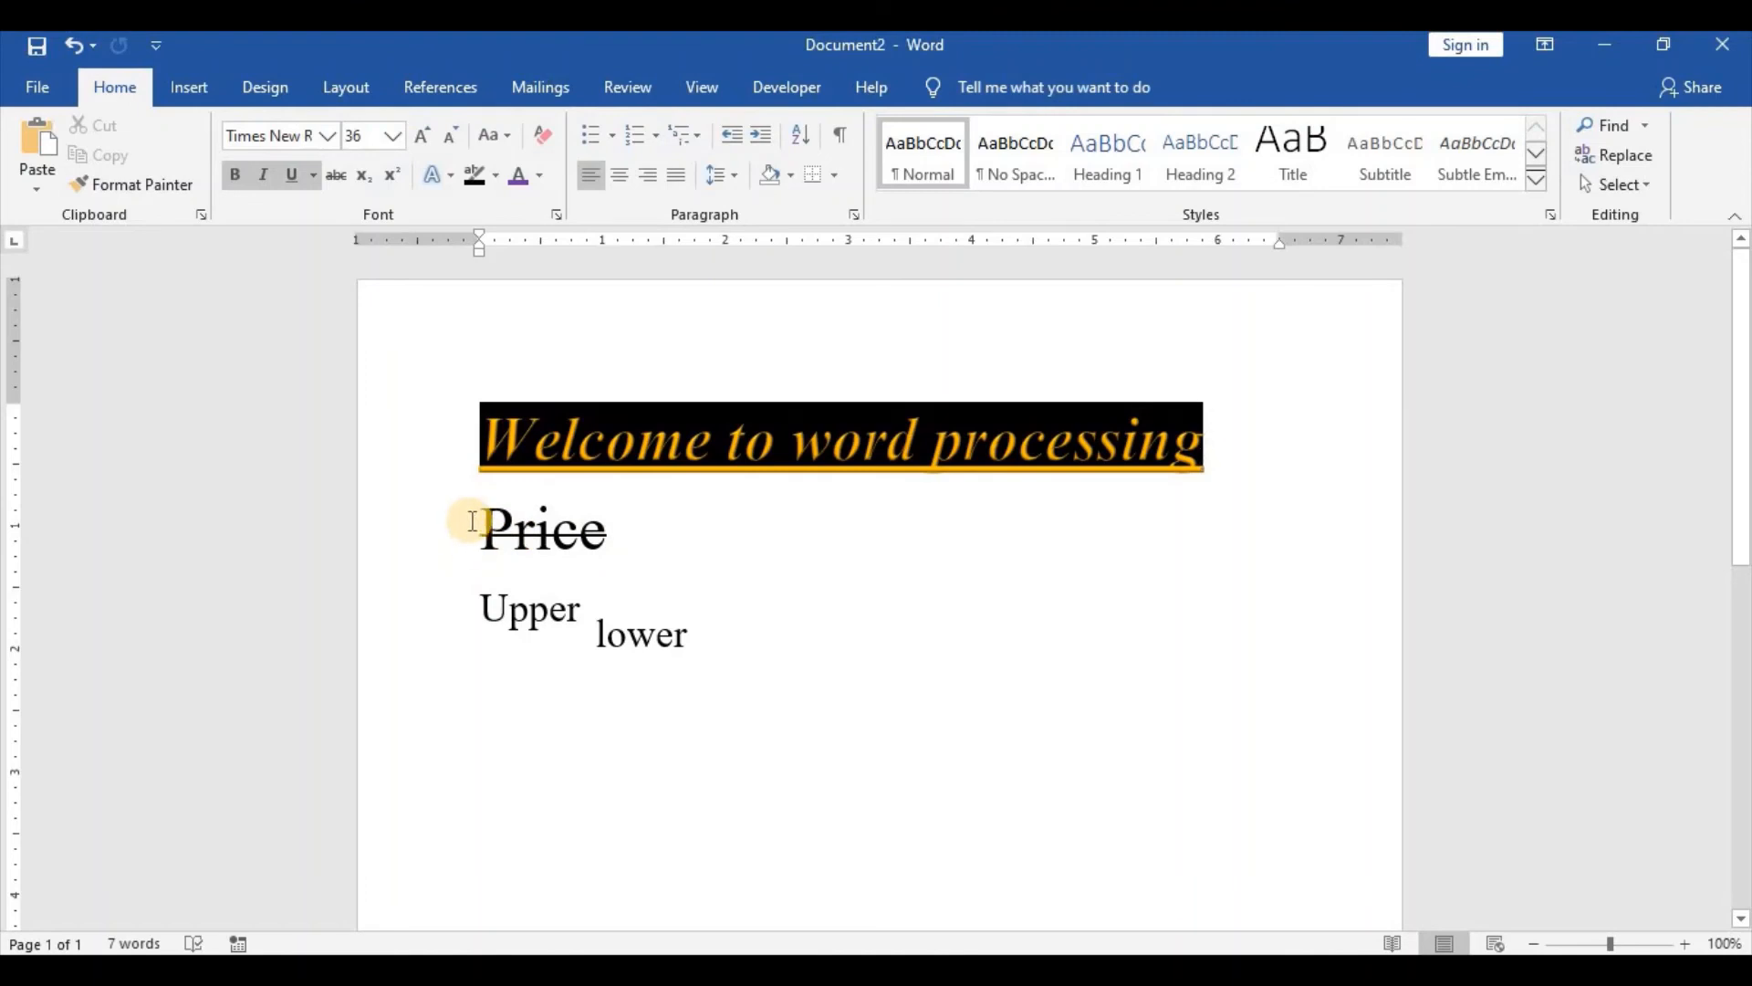
# Select the struck-through word "Price" and change its font colour to standard green.
pyautogui.moveTo(473, 537); pyautogui.dragTo(614, 535)
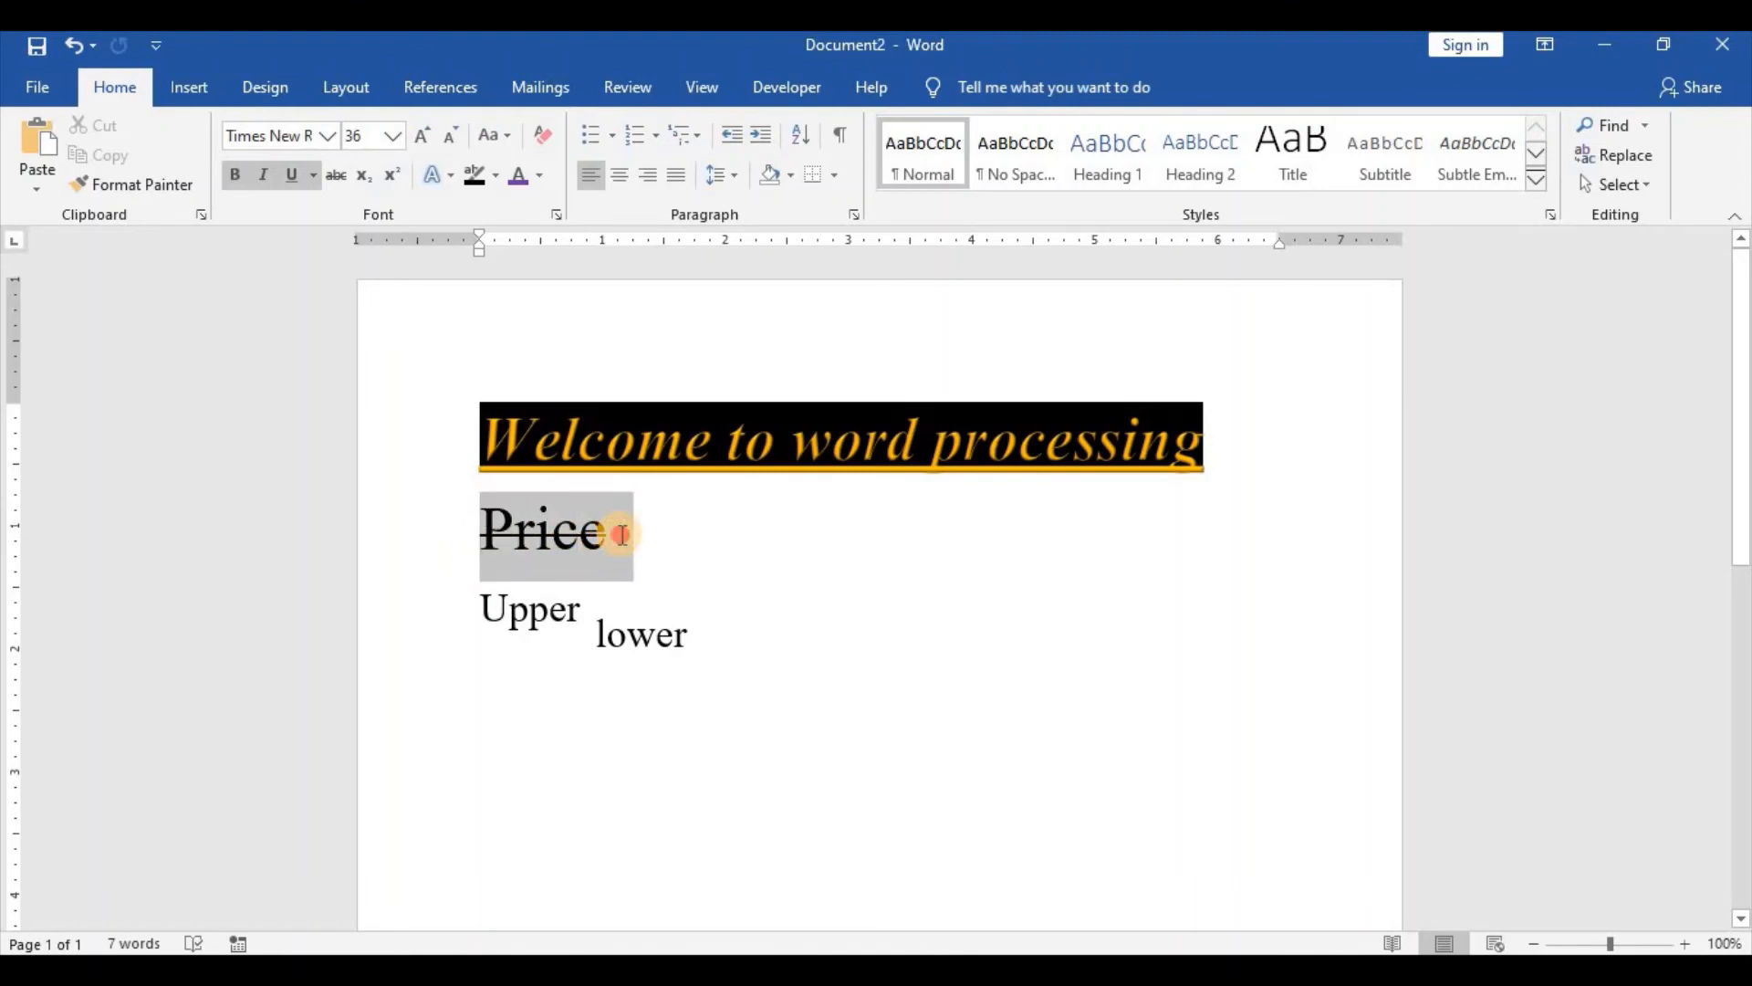
pyautogui.doubleClick(620, 534)
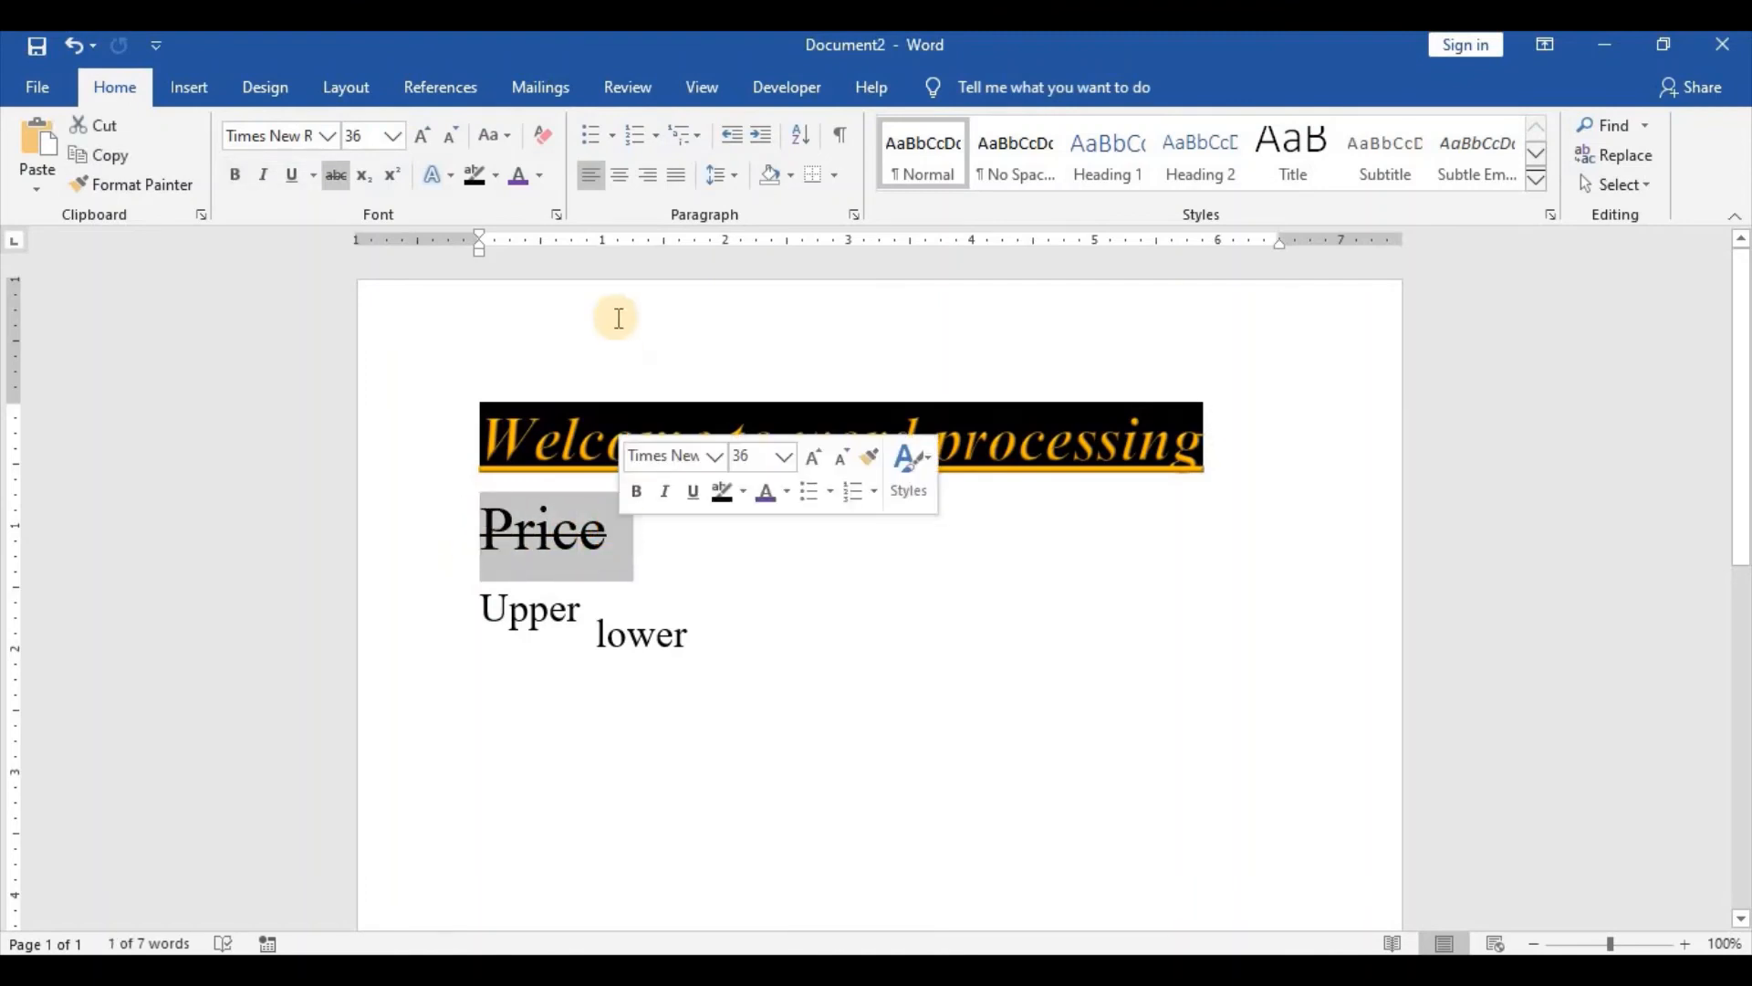
pyautogui.click(539, 179)
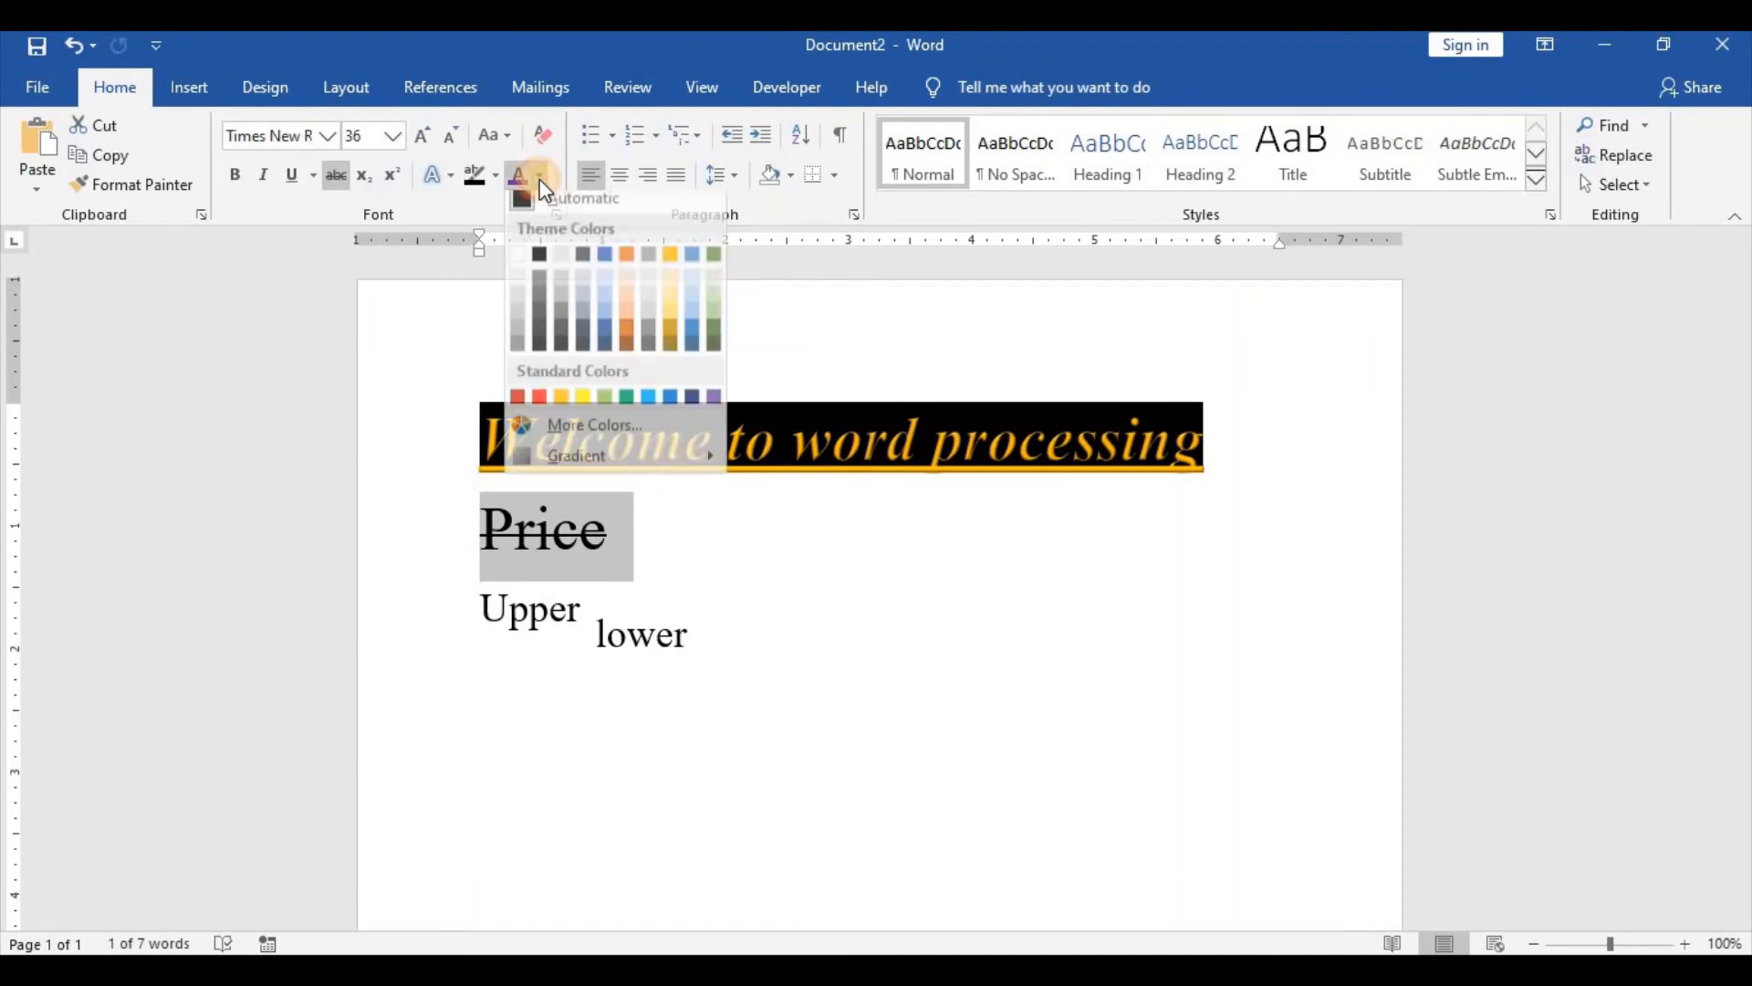
pyautogui.click(626, 406)
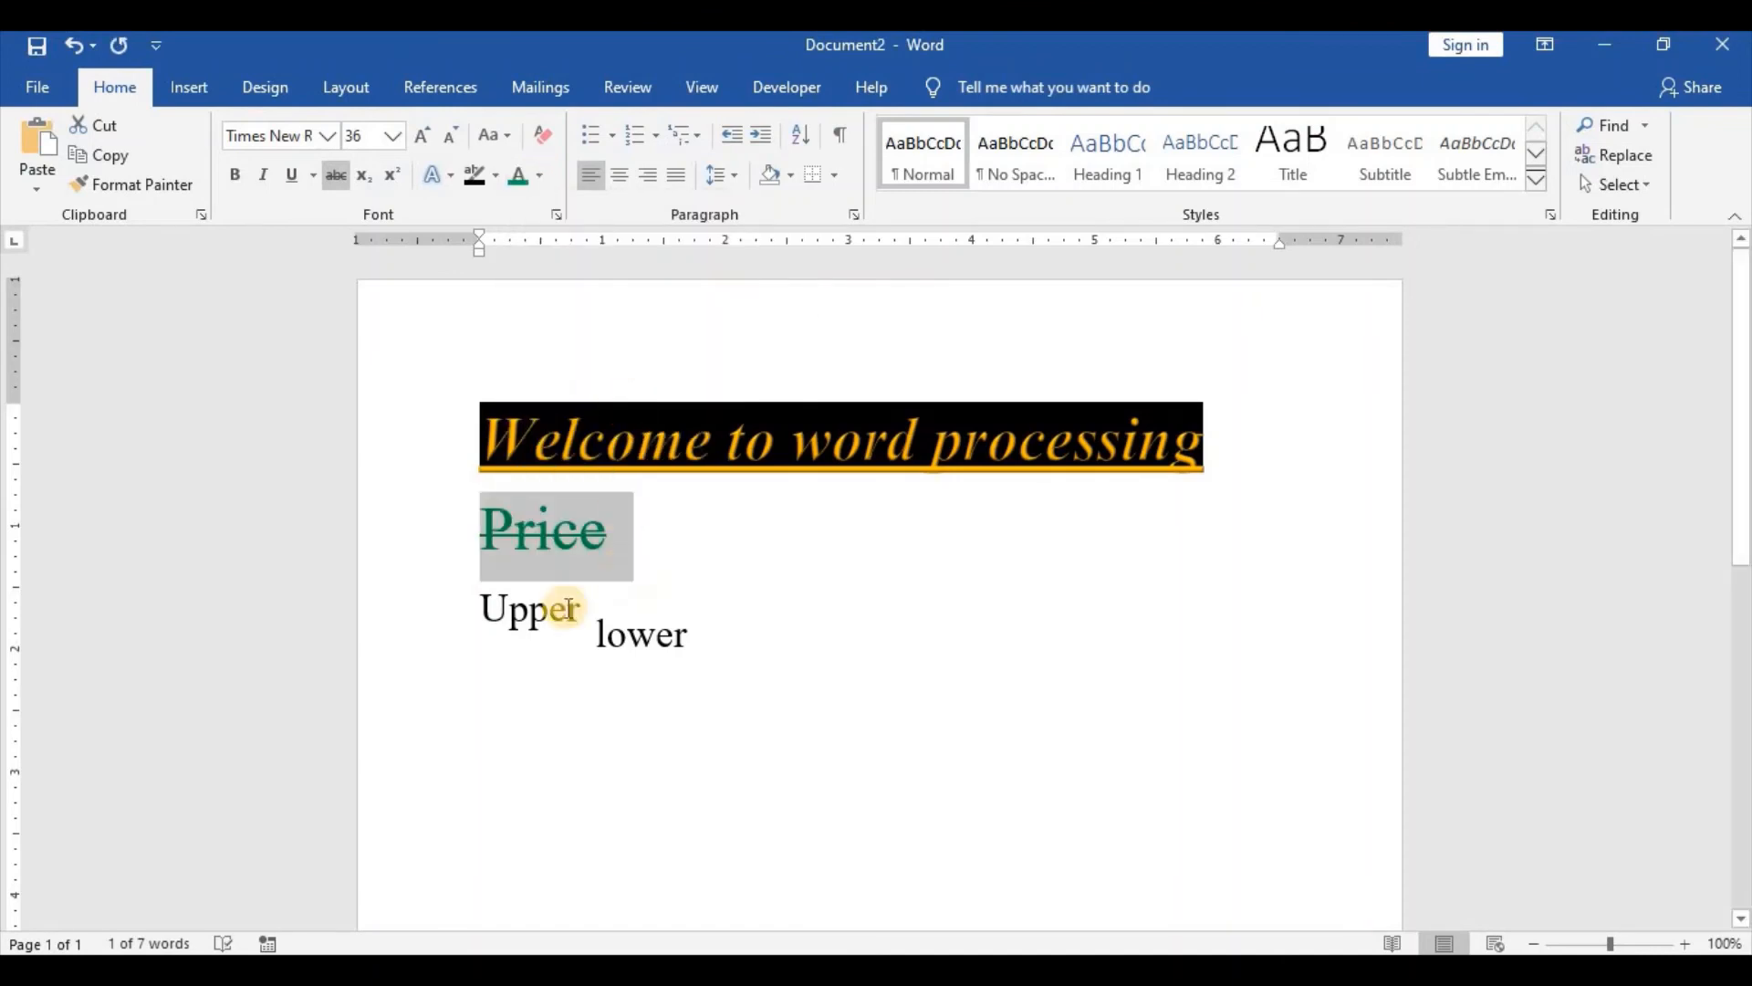
# Colour the letter "U" of "Upper" standard green and its first "p" standard yellow.
pyautogui.click(527, 611)
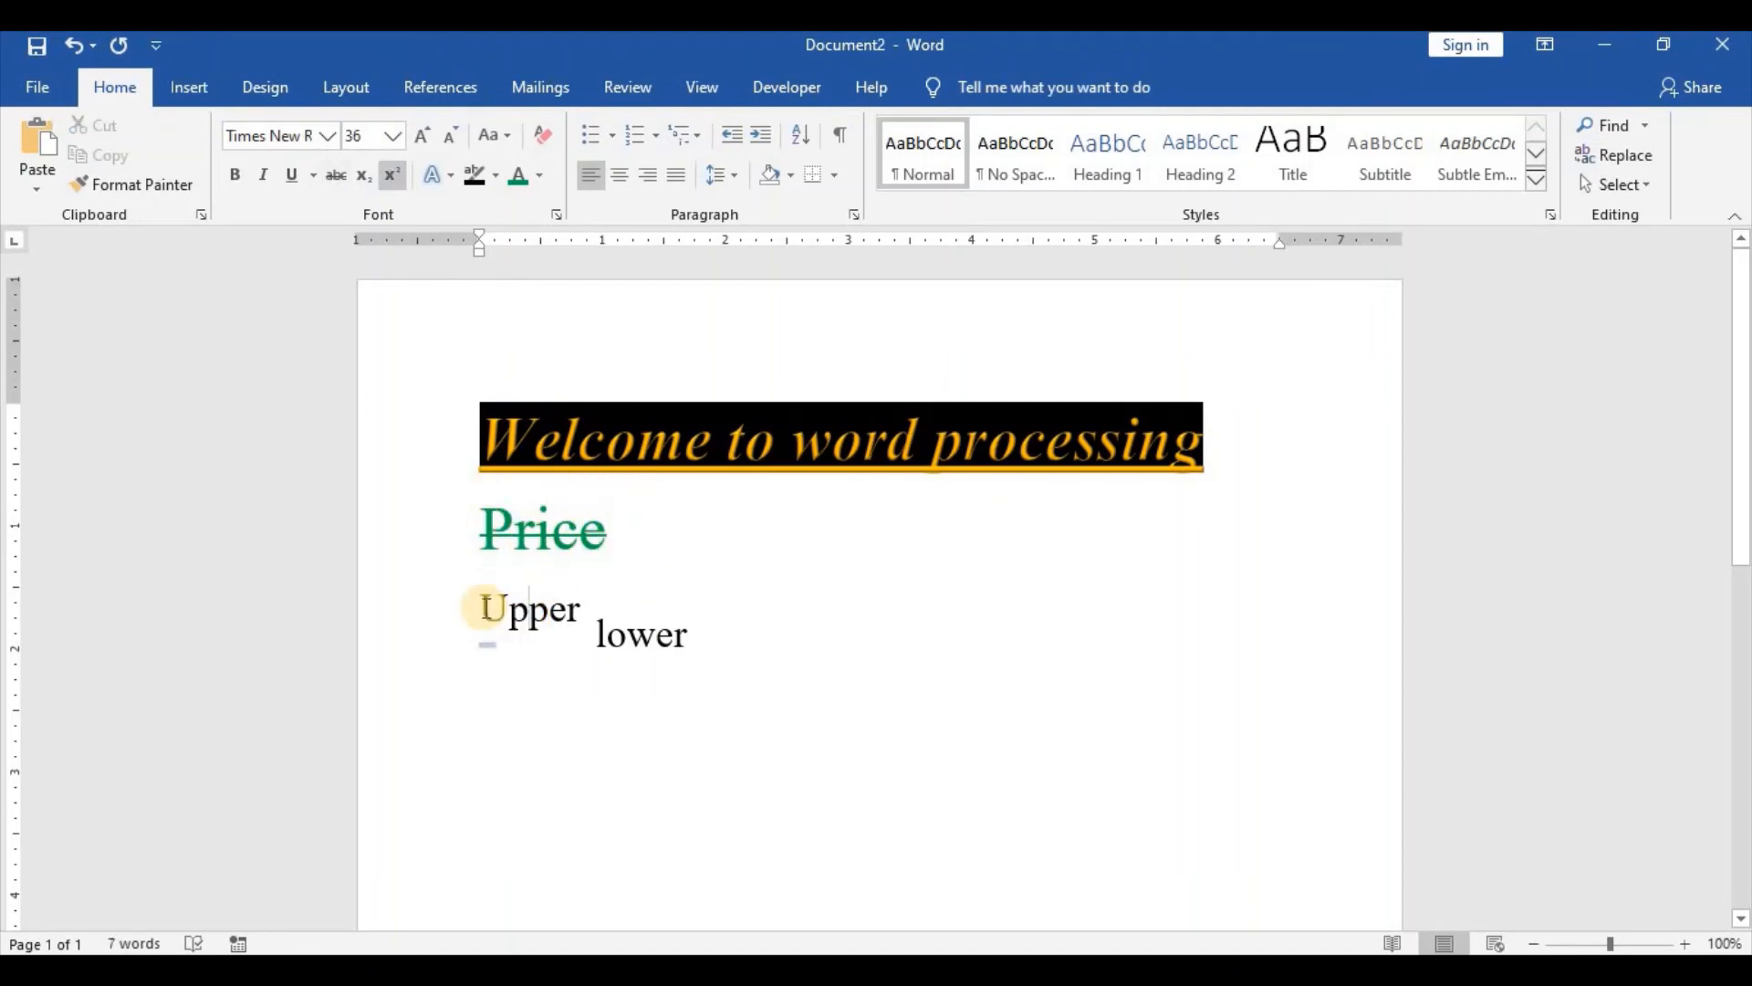
pyautogui.moveTo(481, 607); pyautogui.dragTo(508, 607)
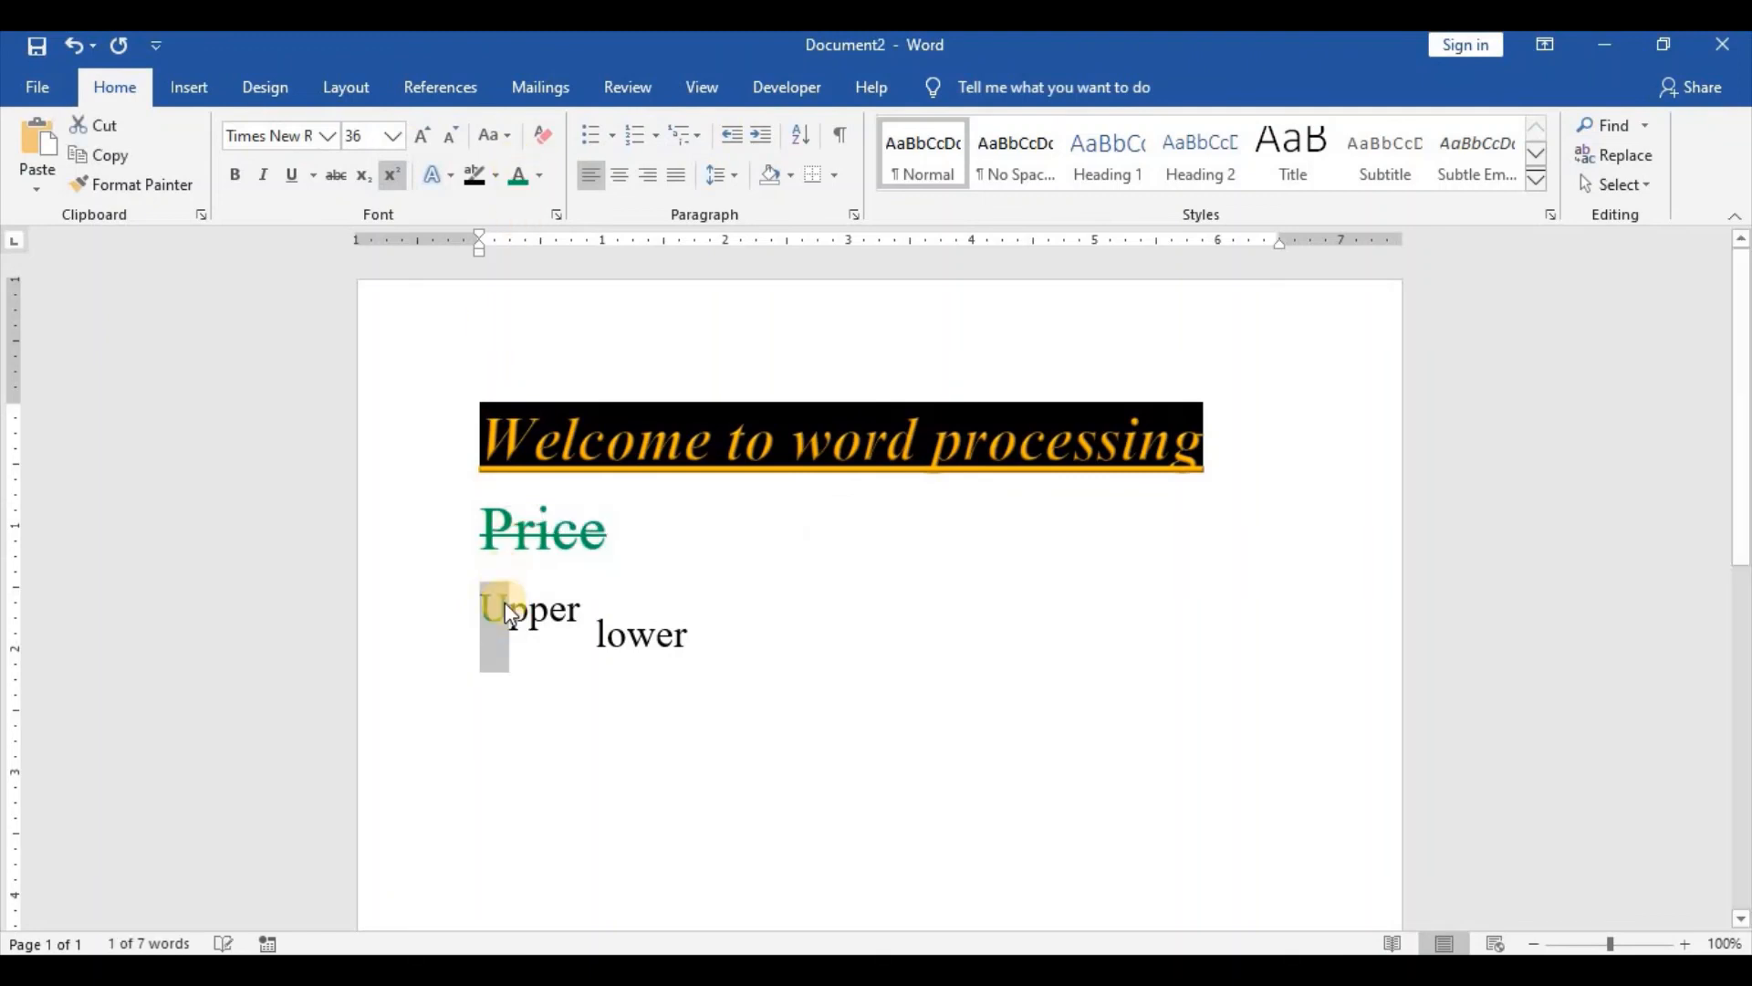
pyautogui.moveTo(508, 607); pyautogui.dragTo(528, 607)
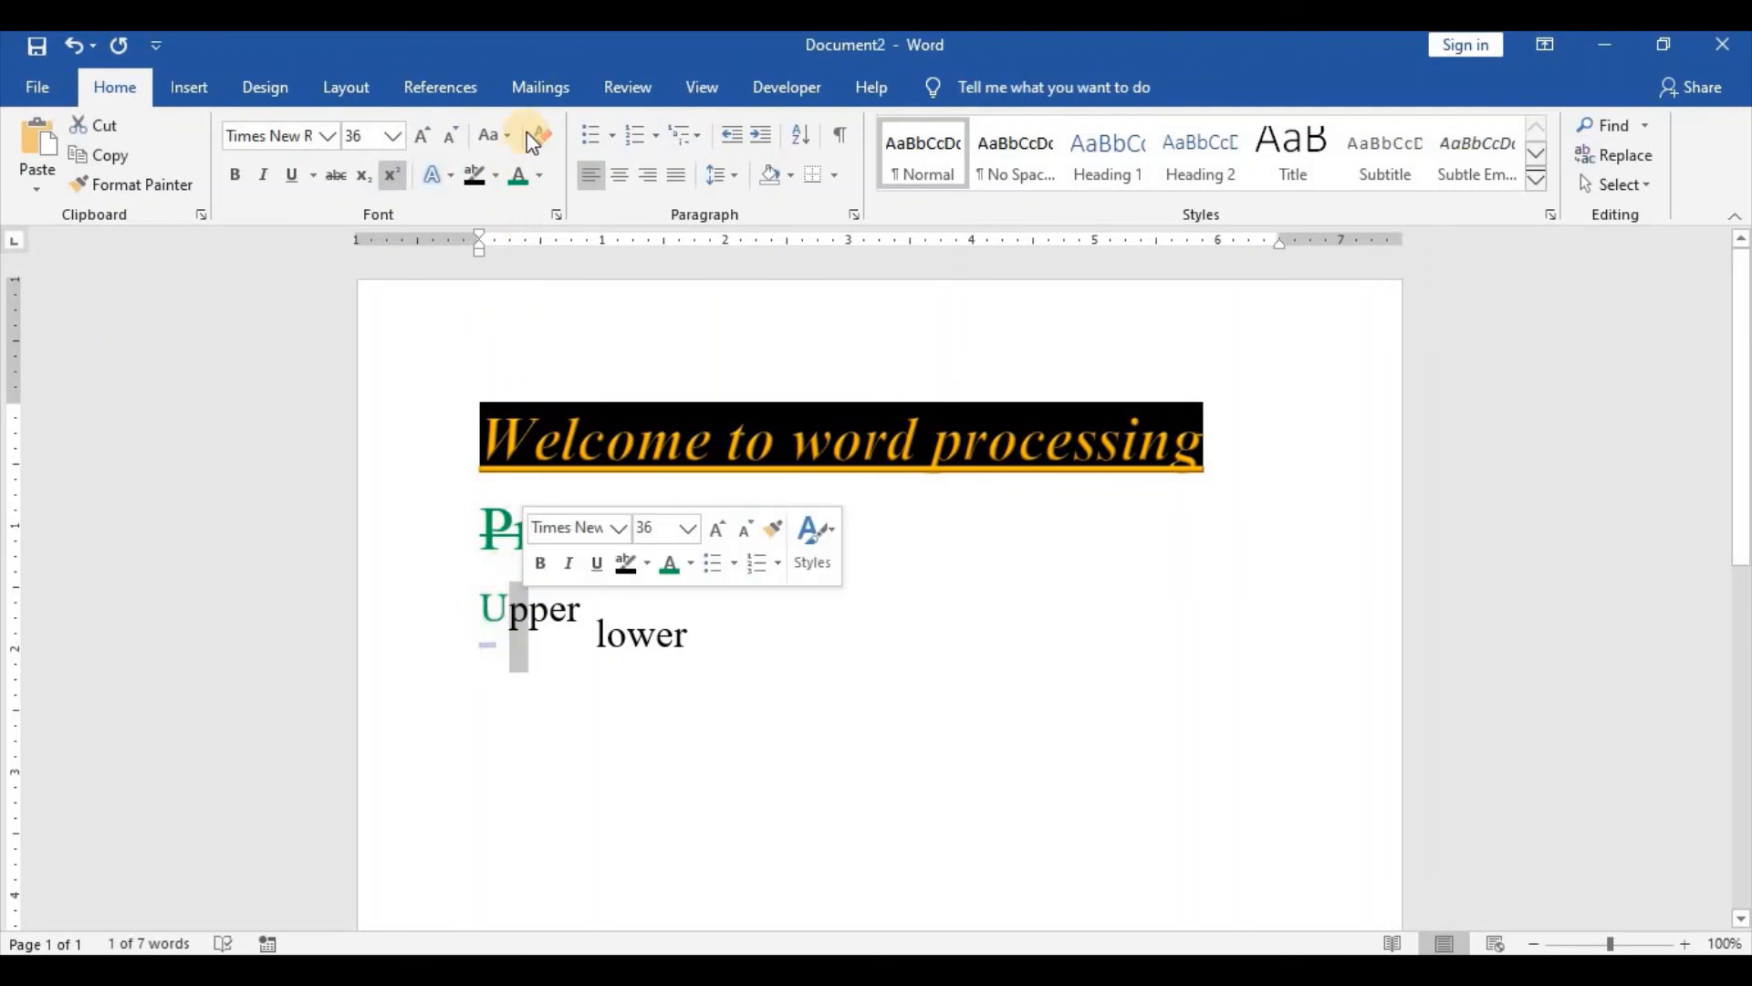
pyautogui.click(542, 175)
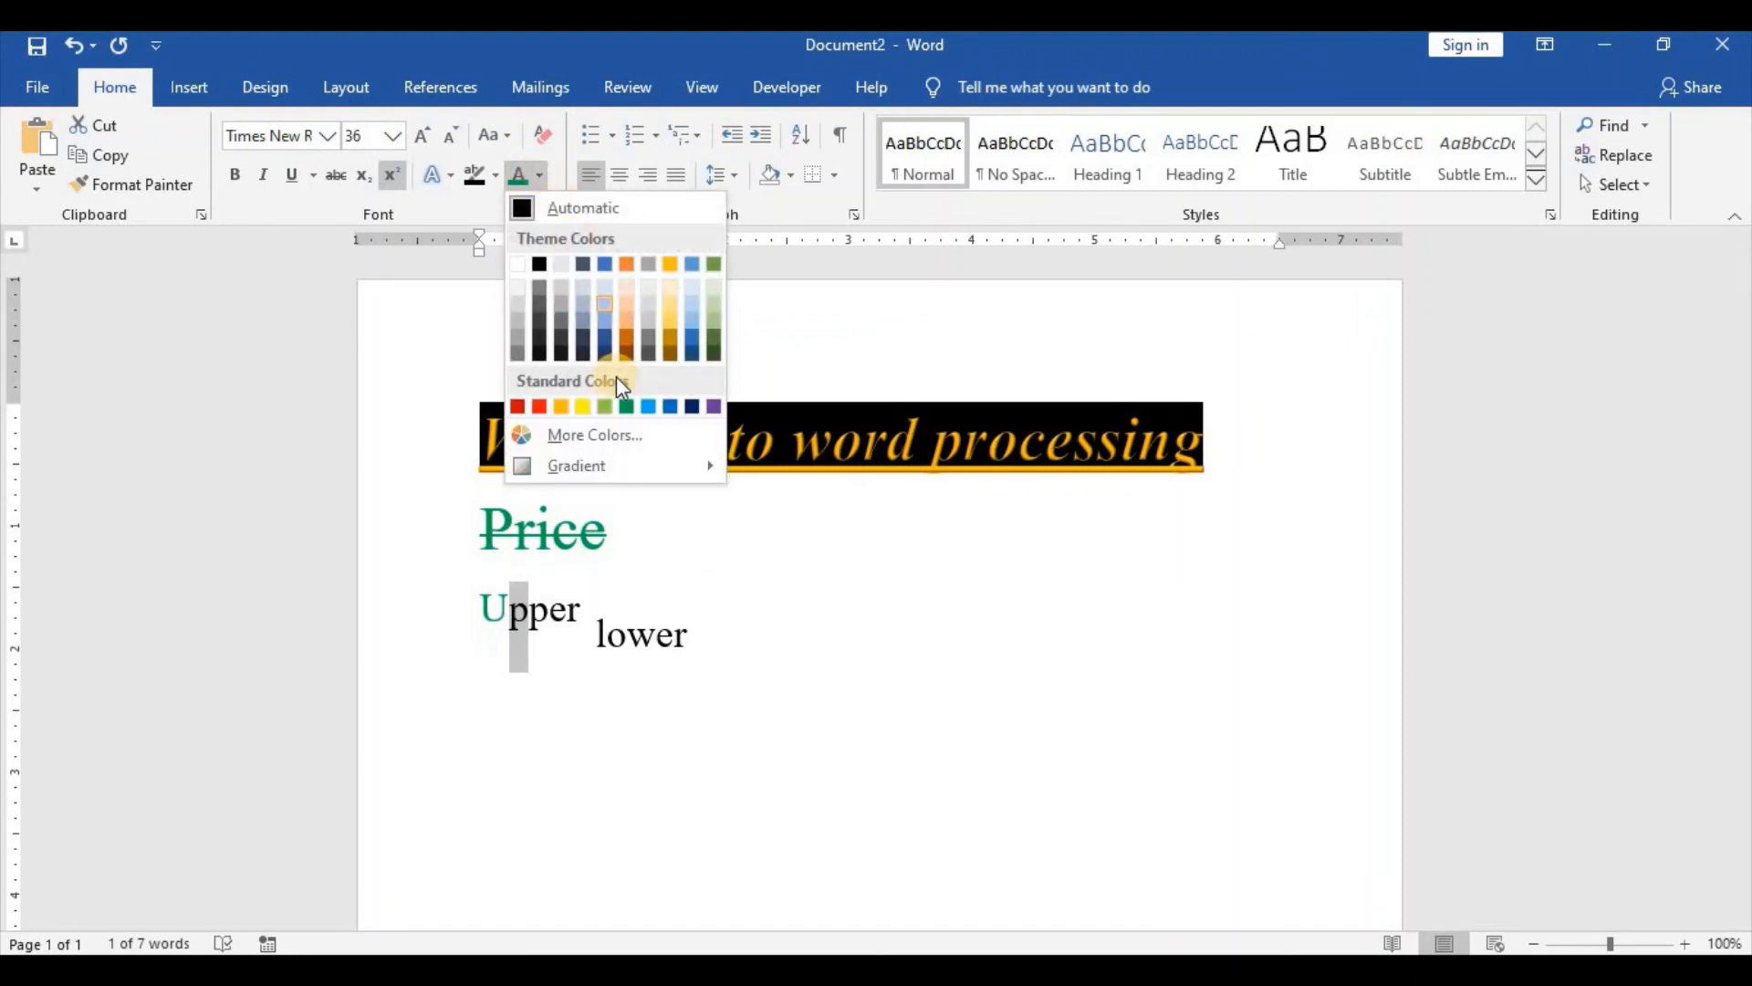
pyautogui.click(585, 407)
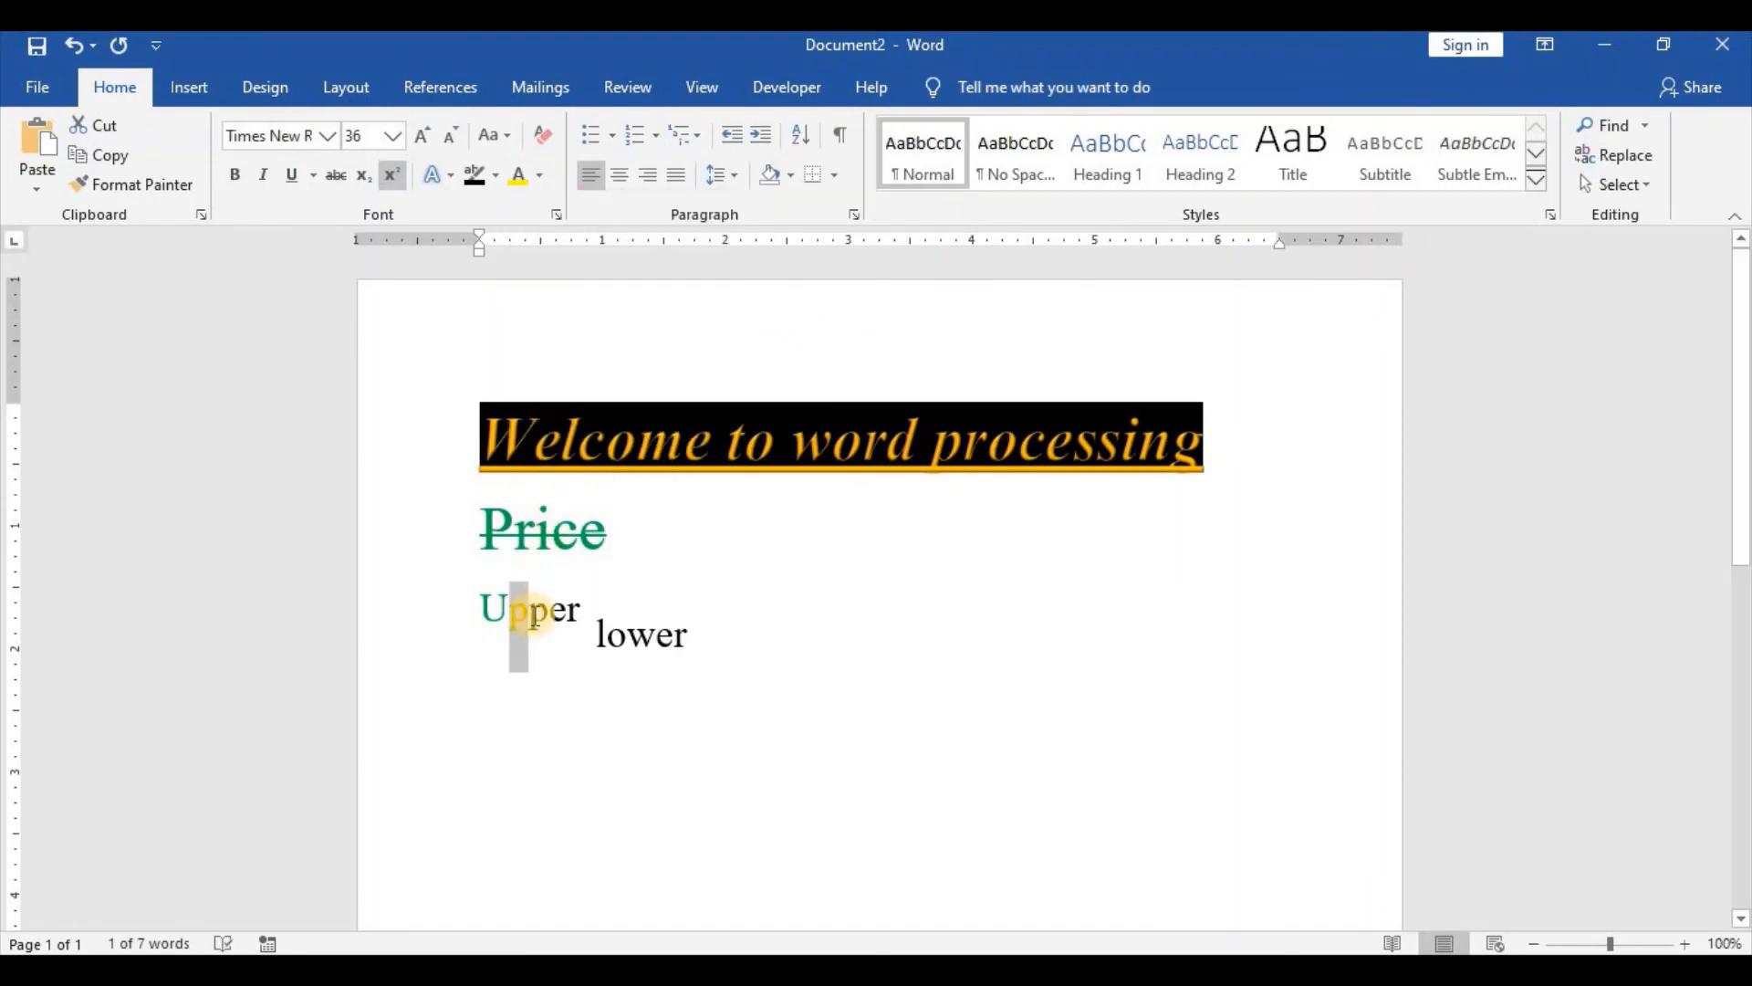
# Colour the second "p" of "Upper" standard red and its "e" standard purple.
pyautogui.moveTo(529, 610); pyautogui.dragTo(551, 625)
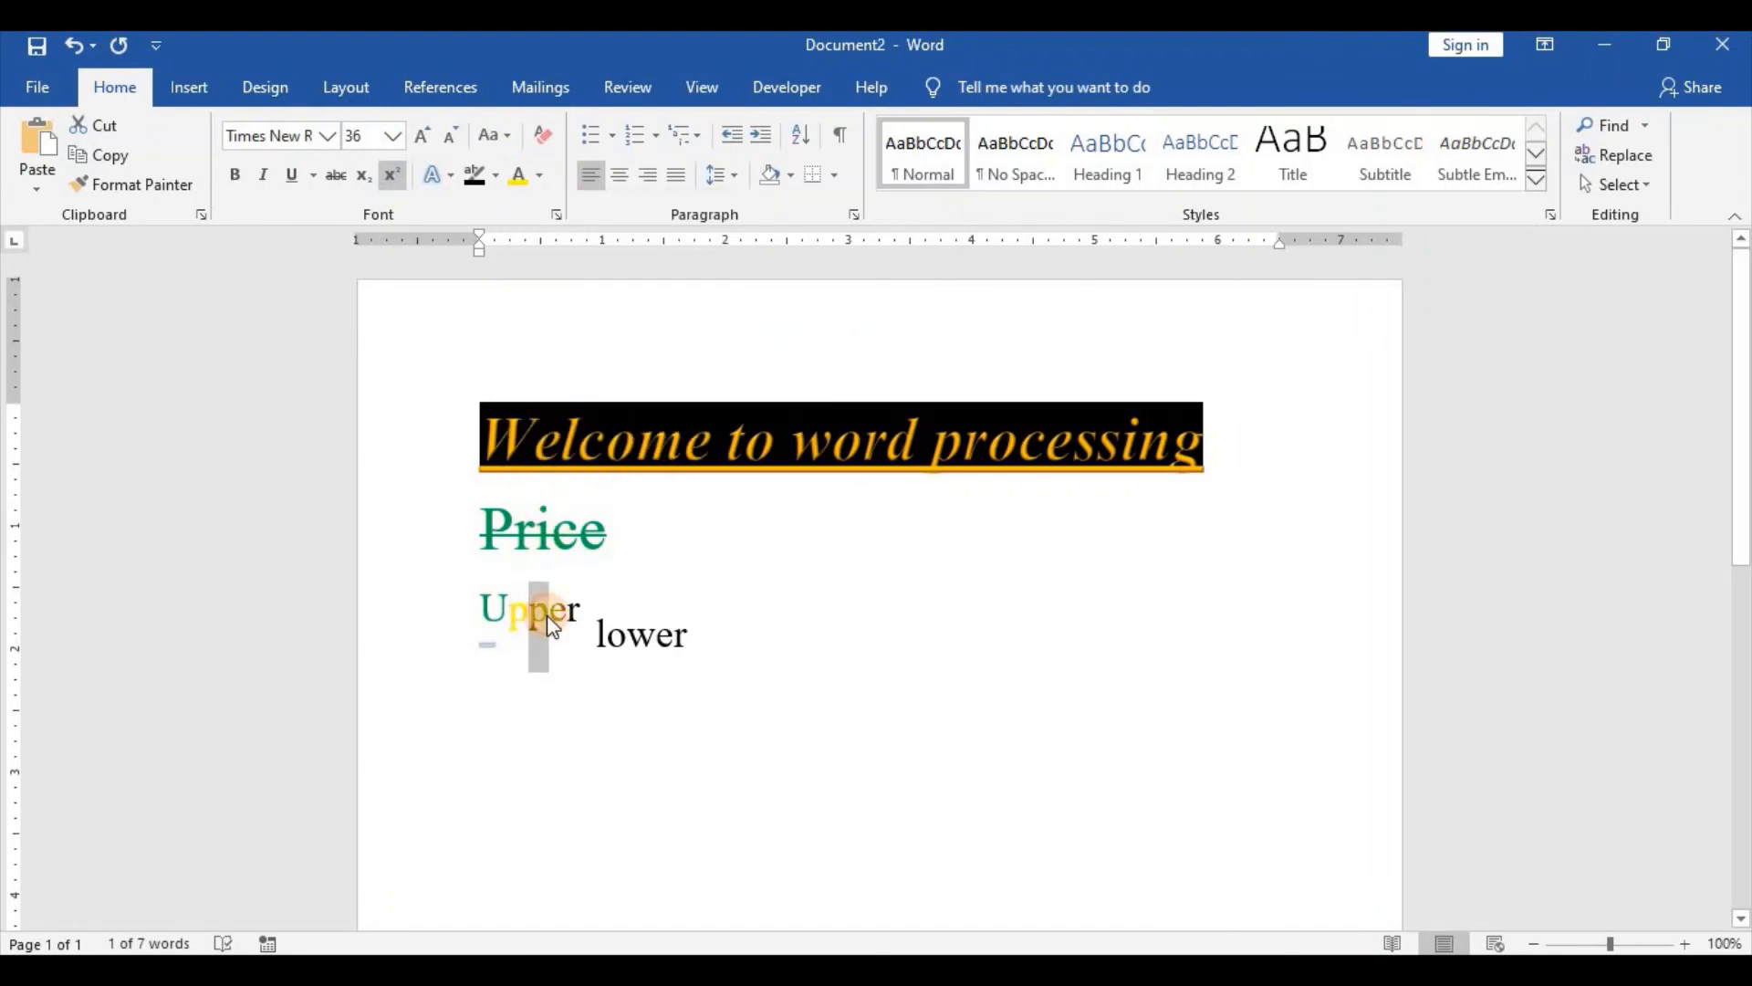
pyautogui.click(539, 175)
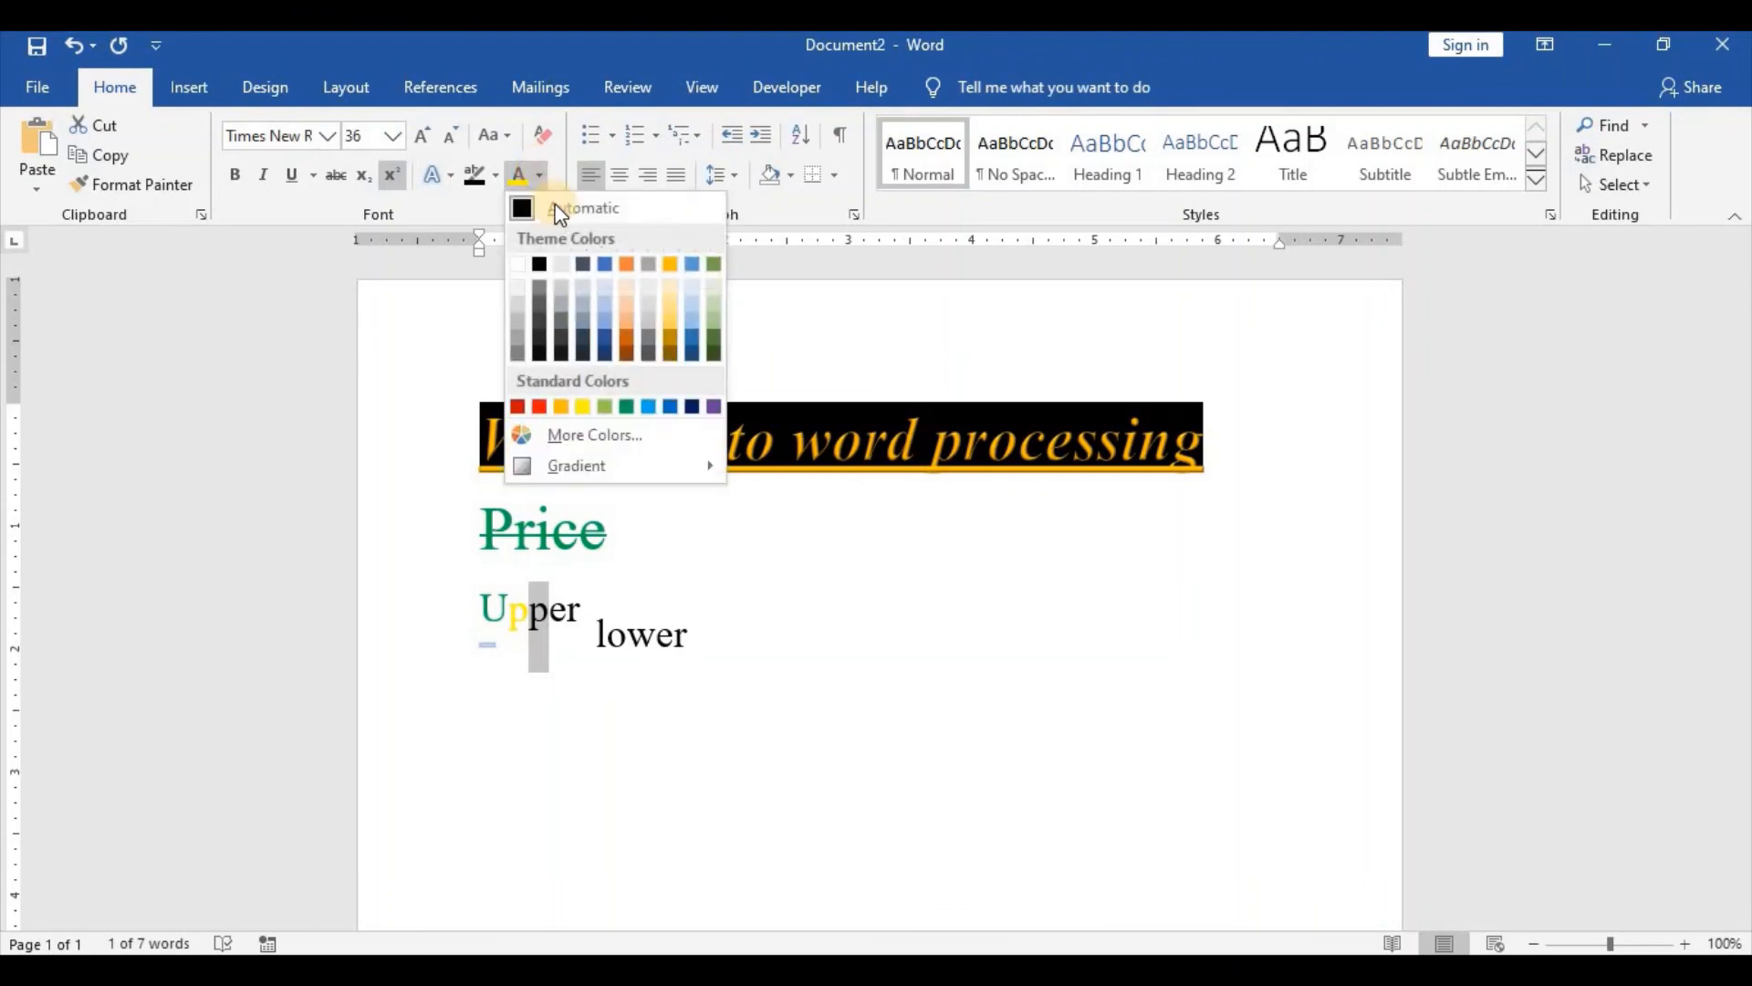
pyautogui.click(539, 407)
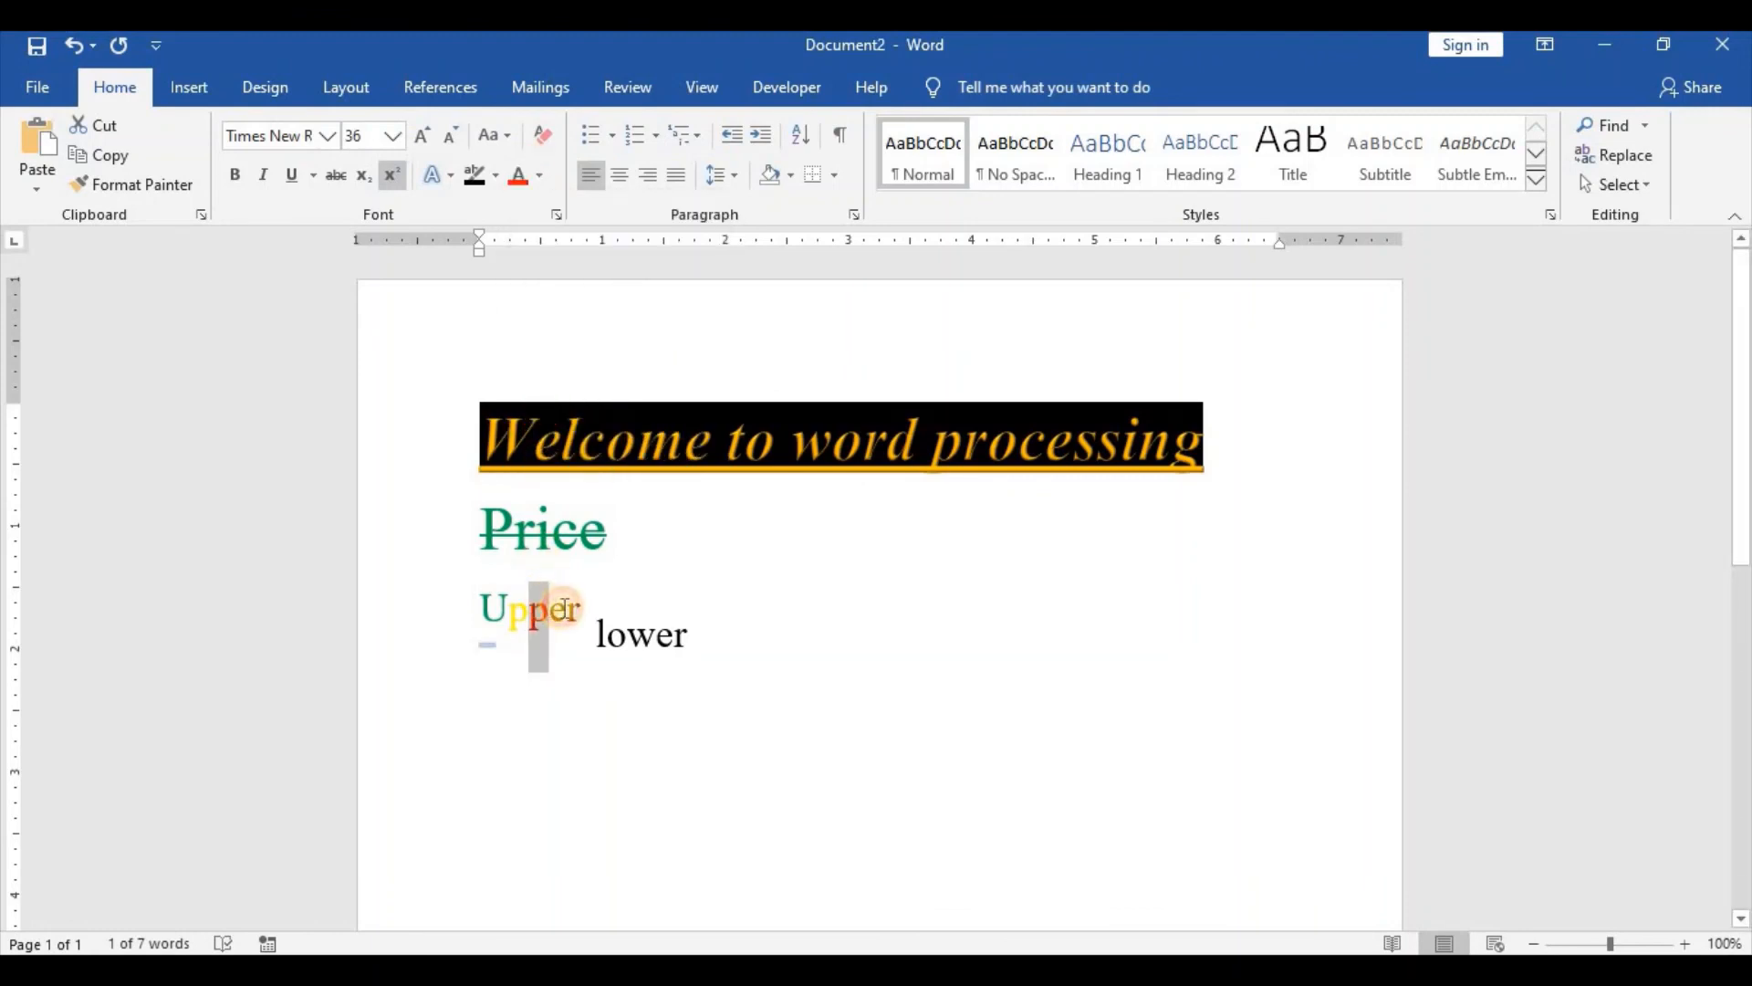
pyautogui.moveTo(552, 610); pyautogui.dragTo(567, 621)
pyautogui.click(545, 175)
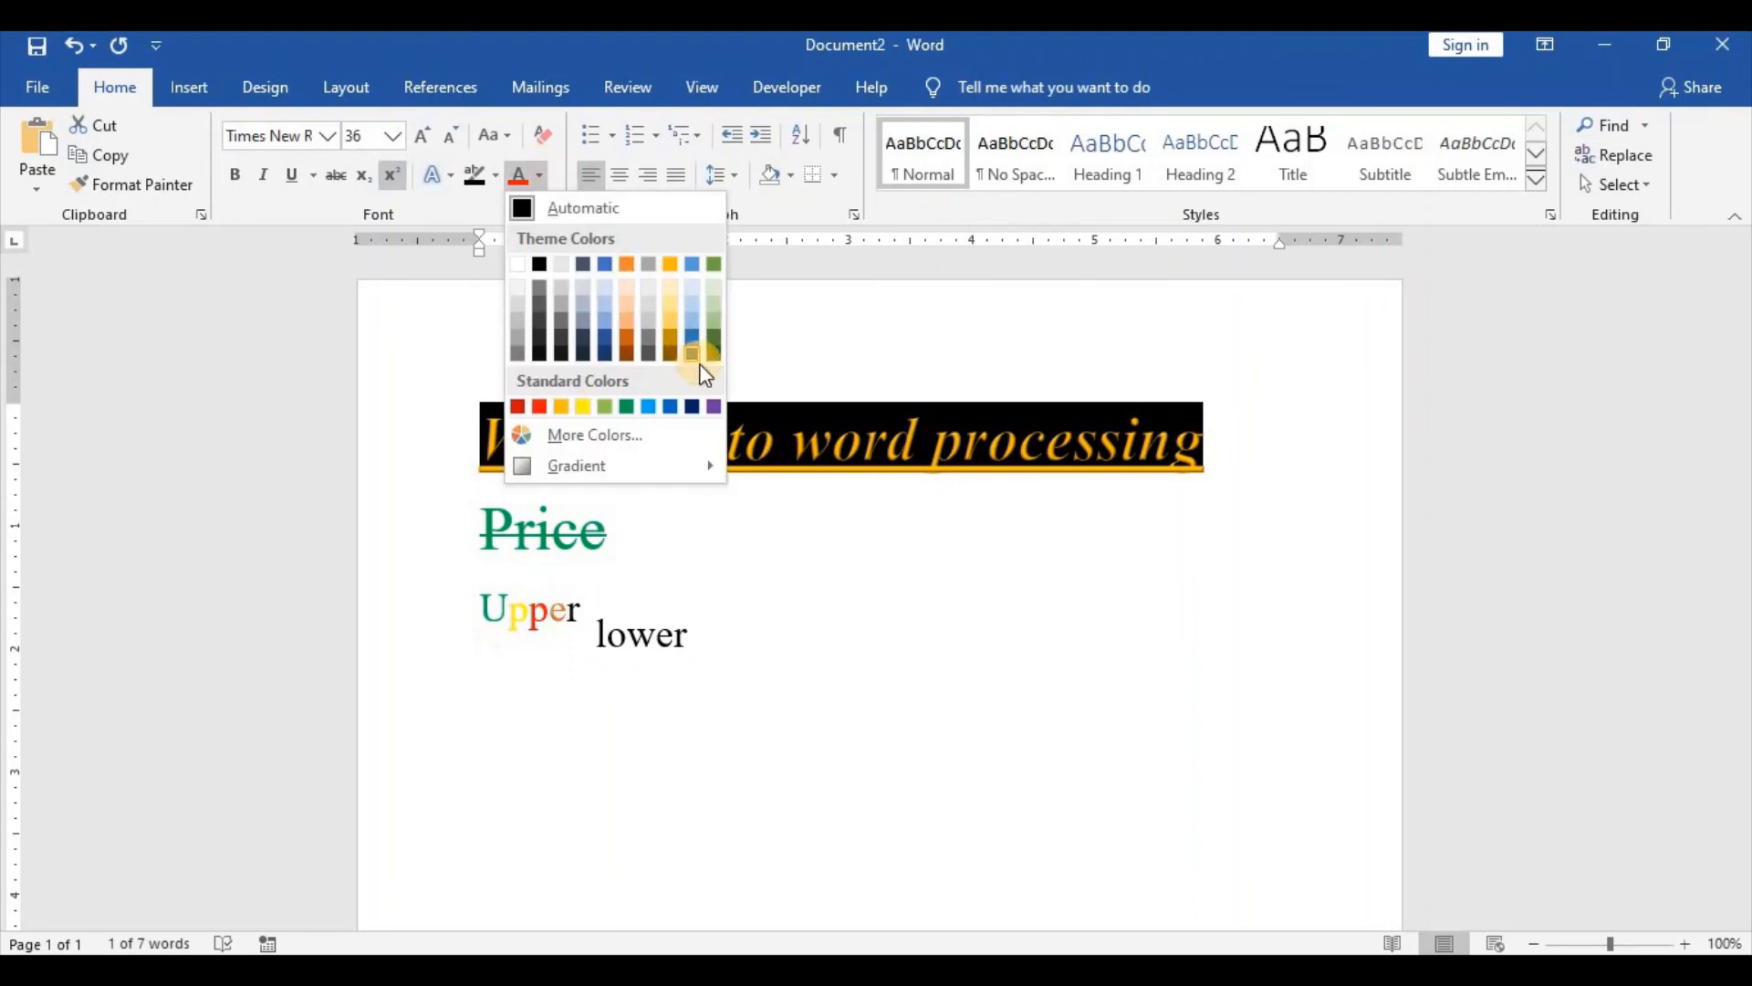
pyautogui.click(710, 408)
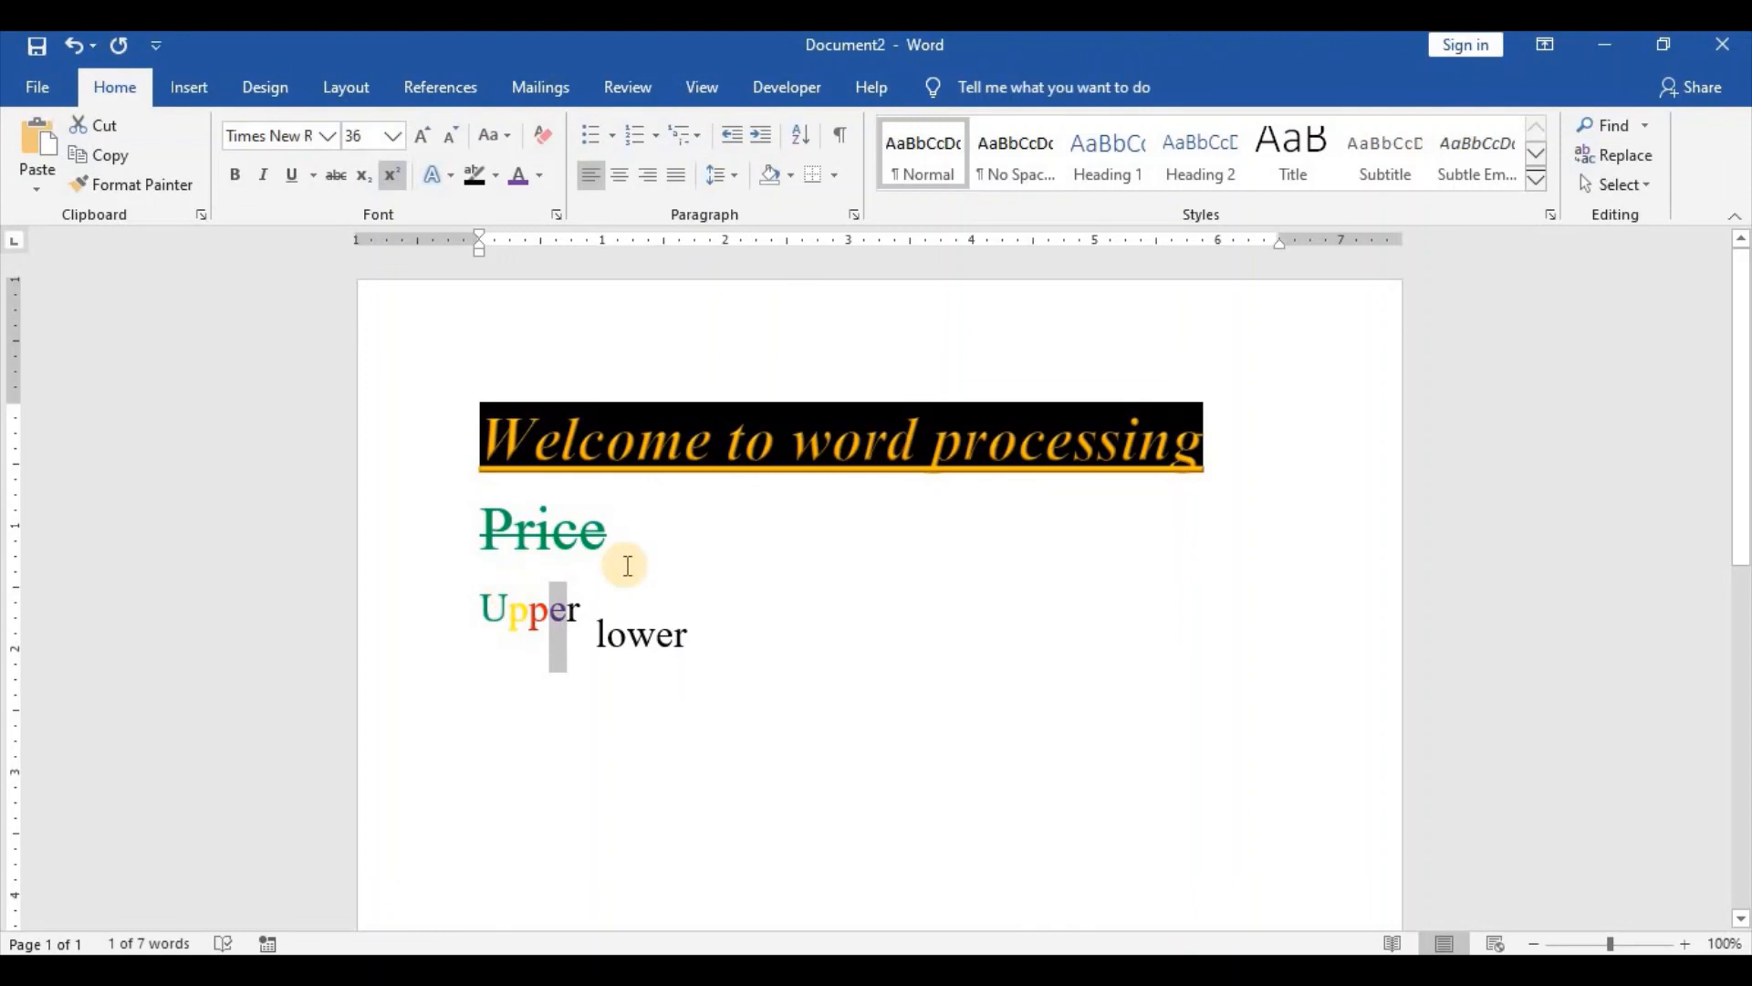
# Select the multicoloured word "Upper" and clear all its formatting.
pyautogui.click(485, 607)
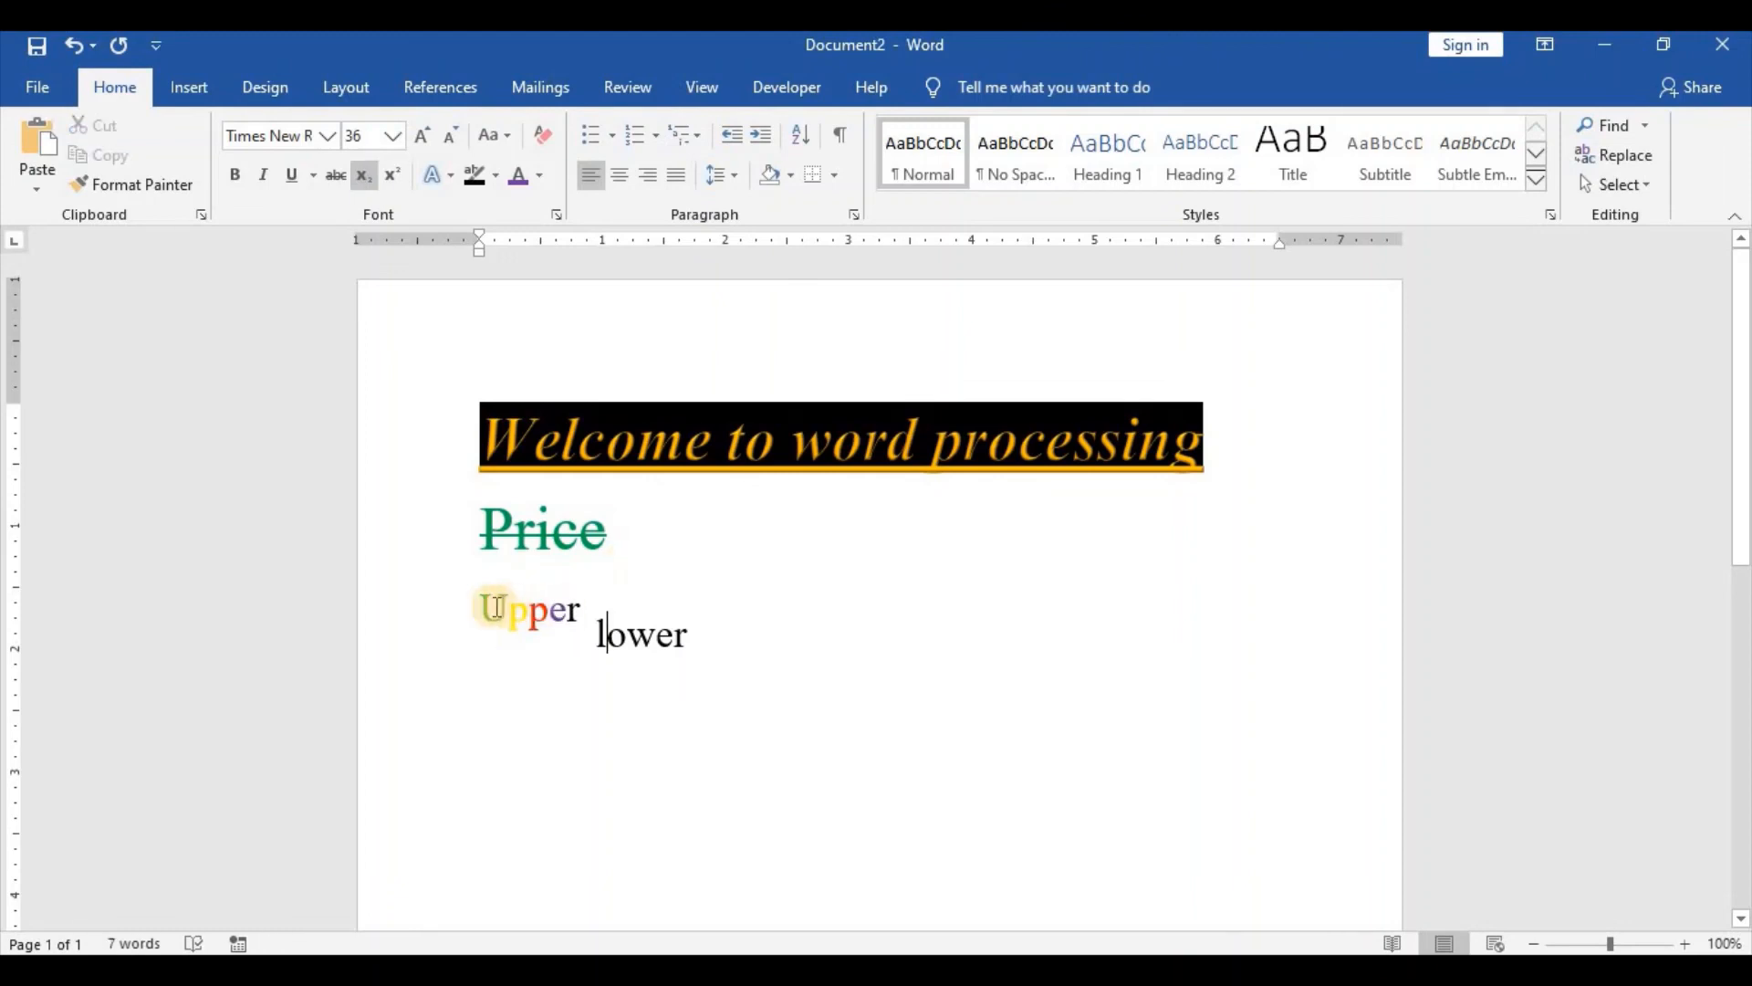
pyautogui.moveTo(485, 606); pyautogui.dragTo(598, 614)
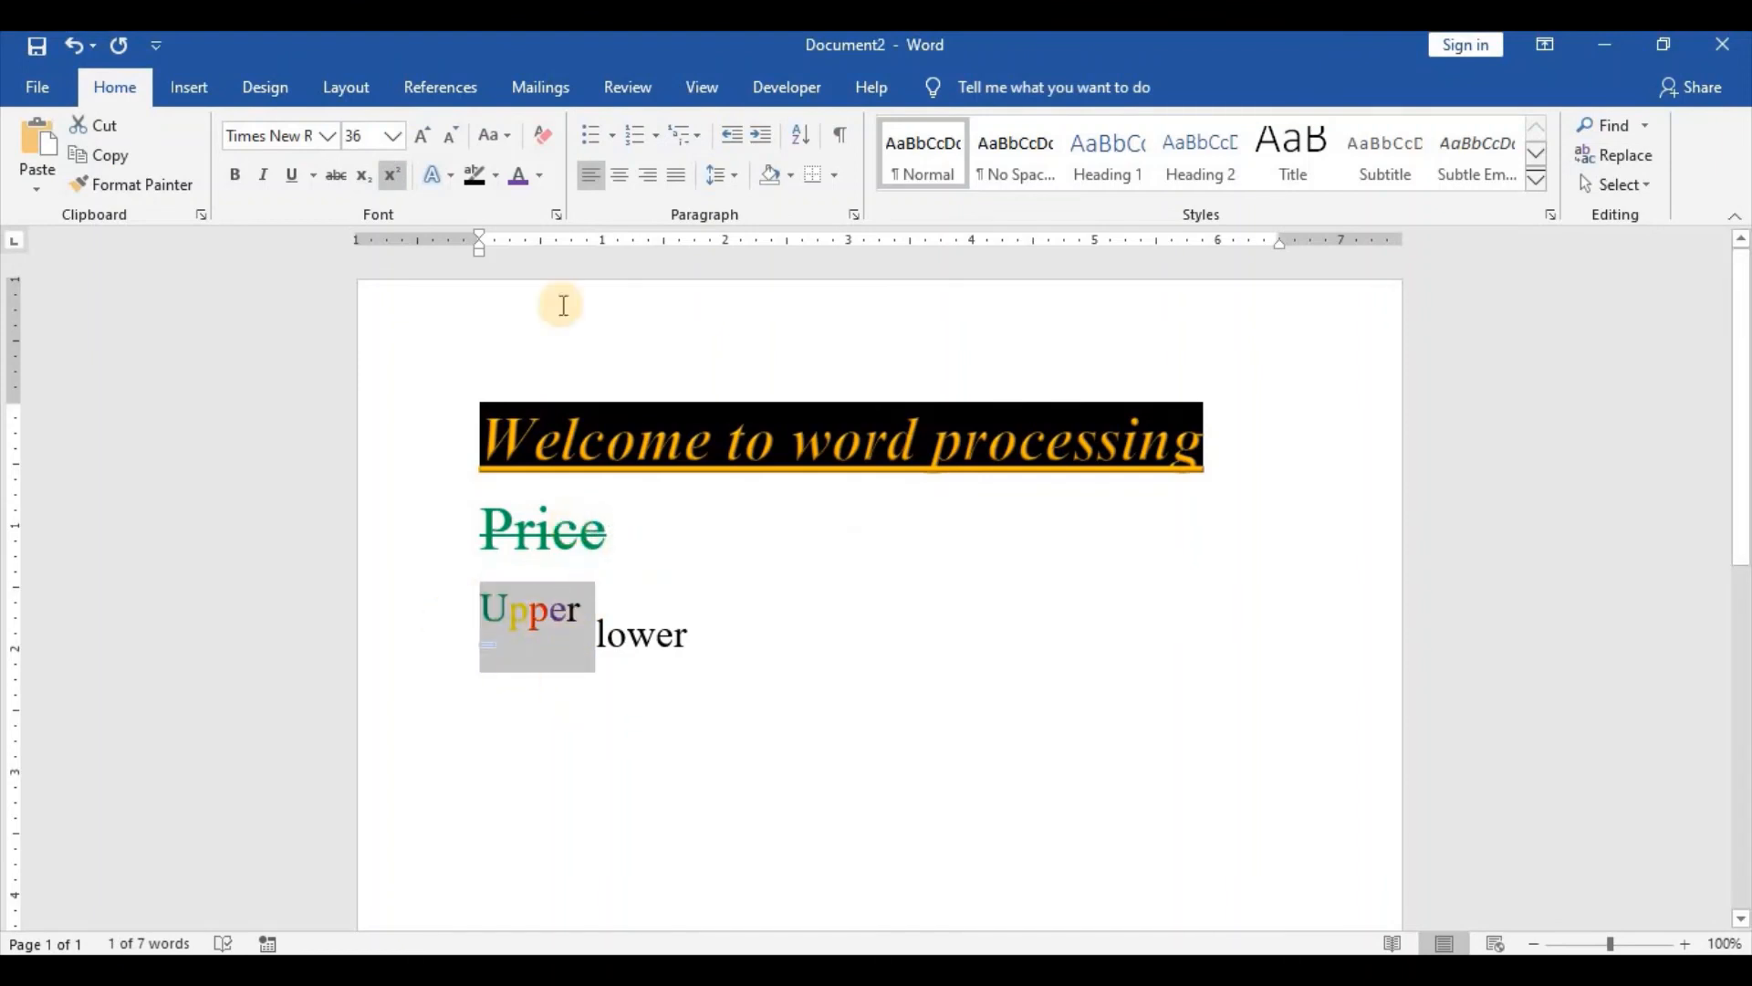
pyautogui.click(544, 139)
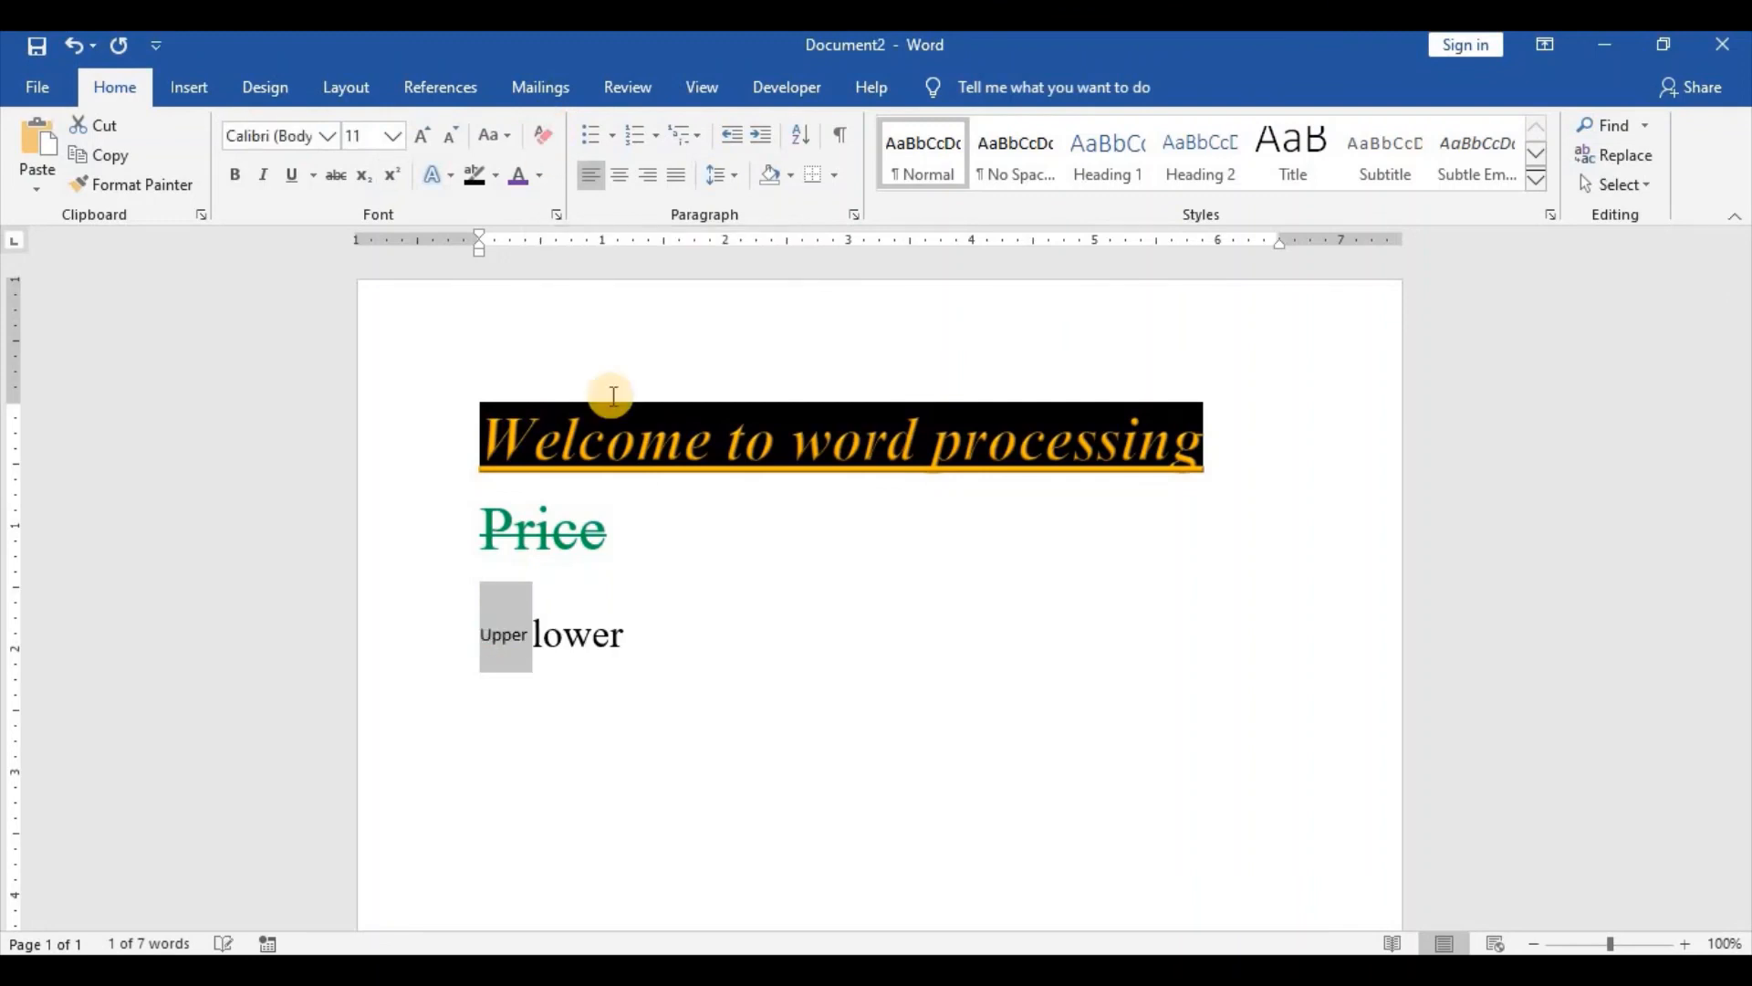